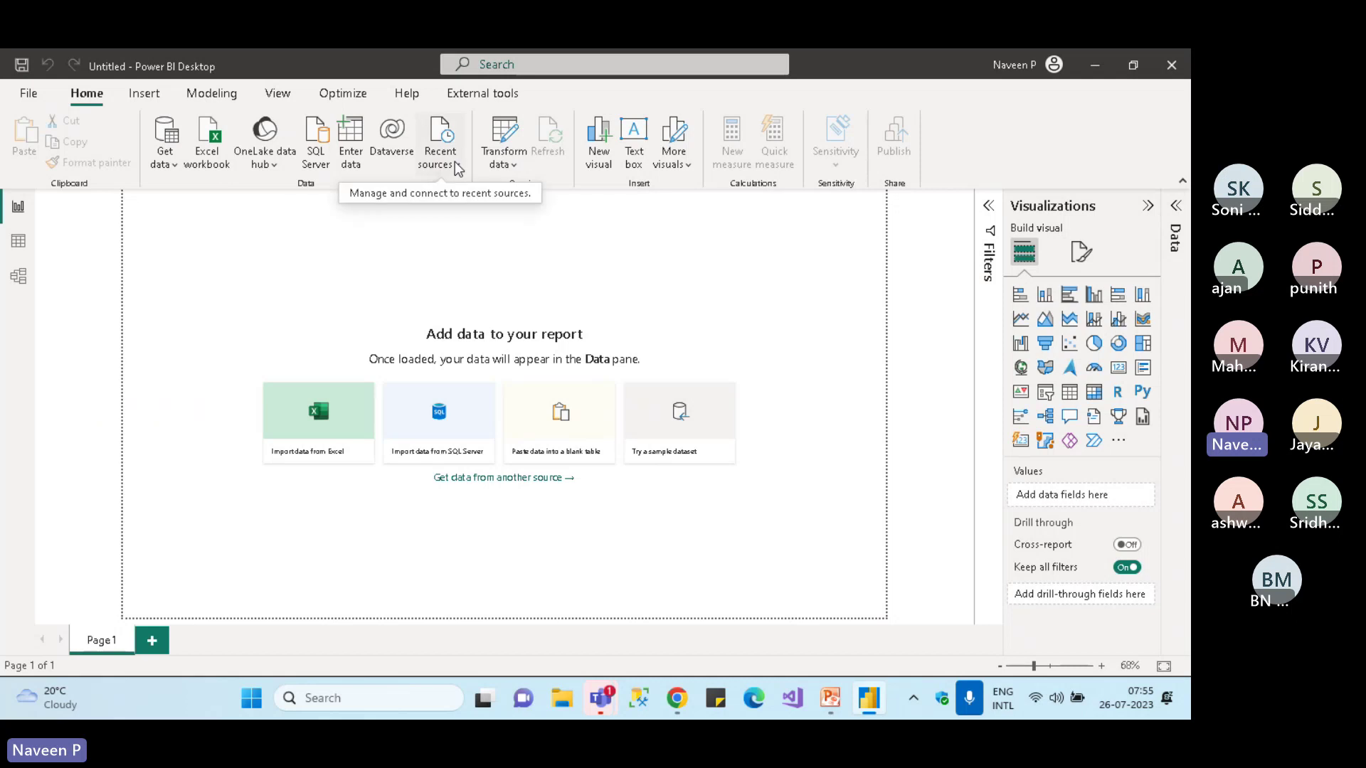
pyautogui.click(456, 168)
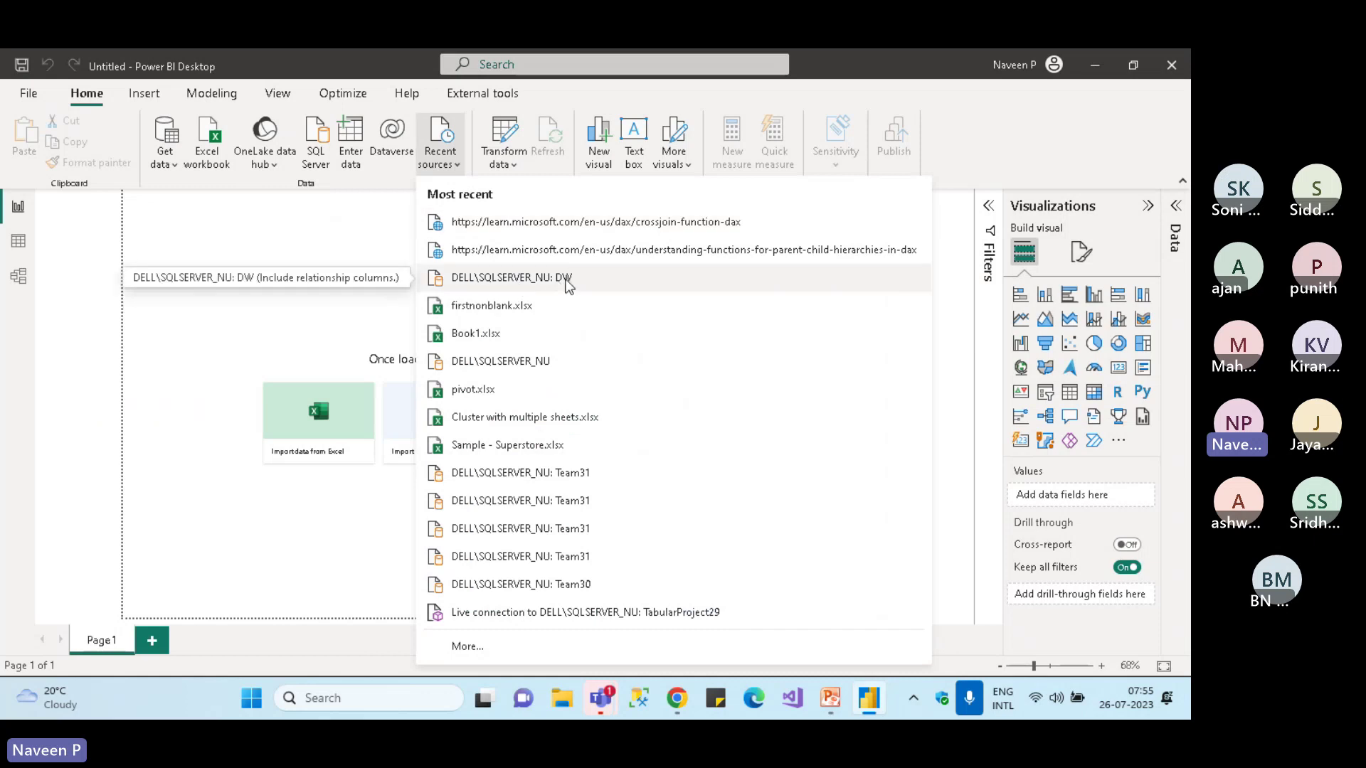
pyautogui.click(171, 170)
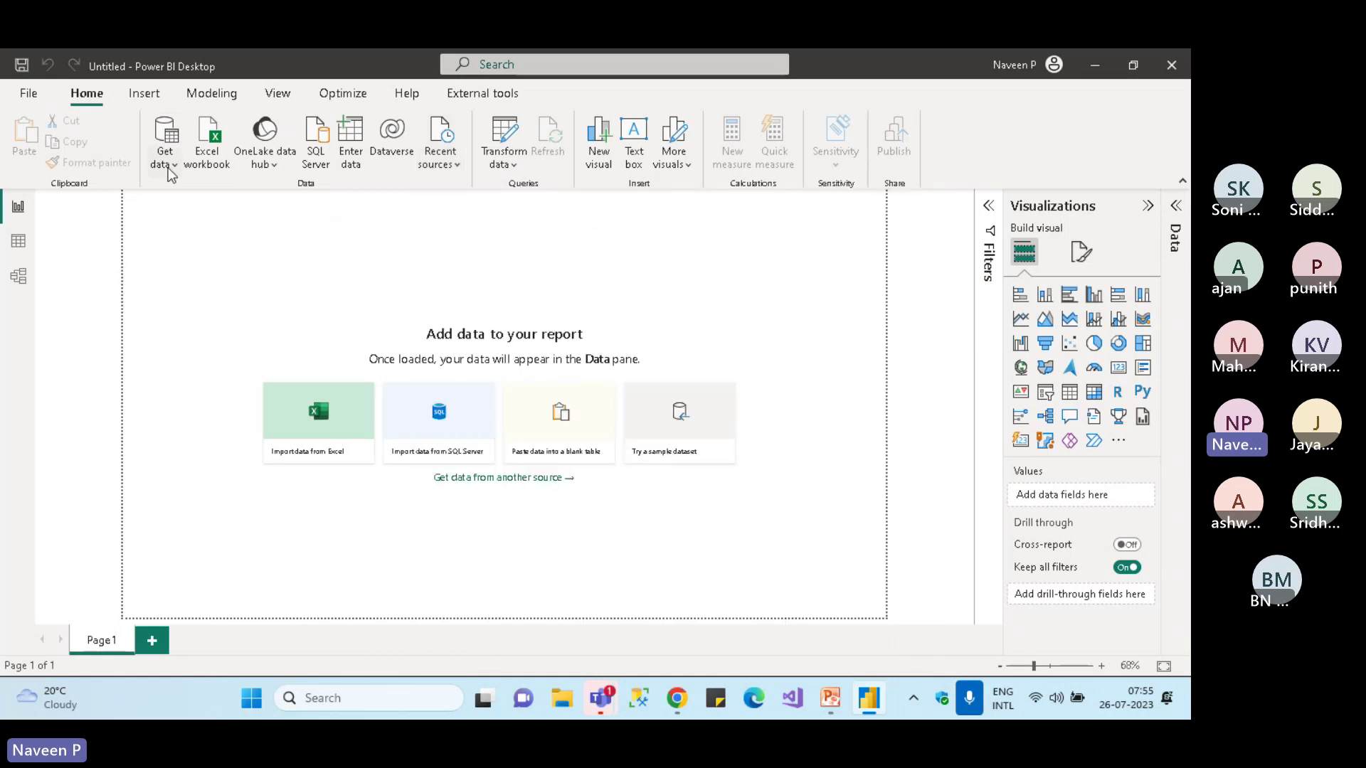
pyautogui.click(163, 165)
pyautogui.click(366, 222)
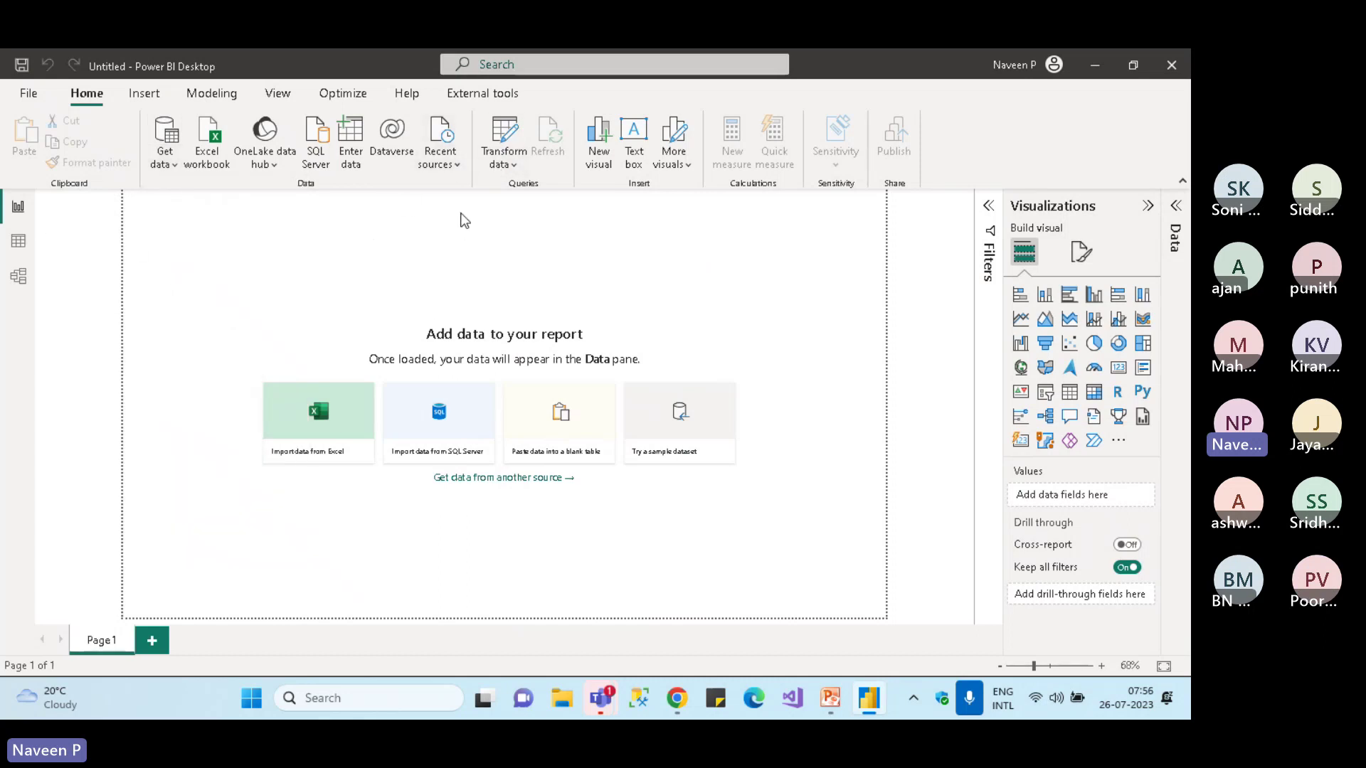
# Load the Orders table from the recent DELL\SQLSERVER_NU: DW source using the Import connection mode
pyautogui.click(446, 167)
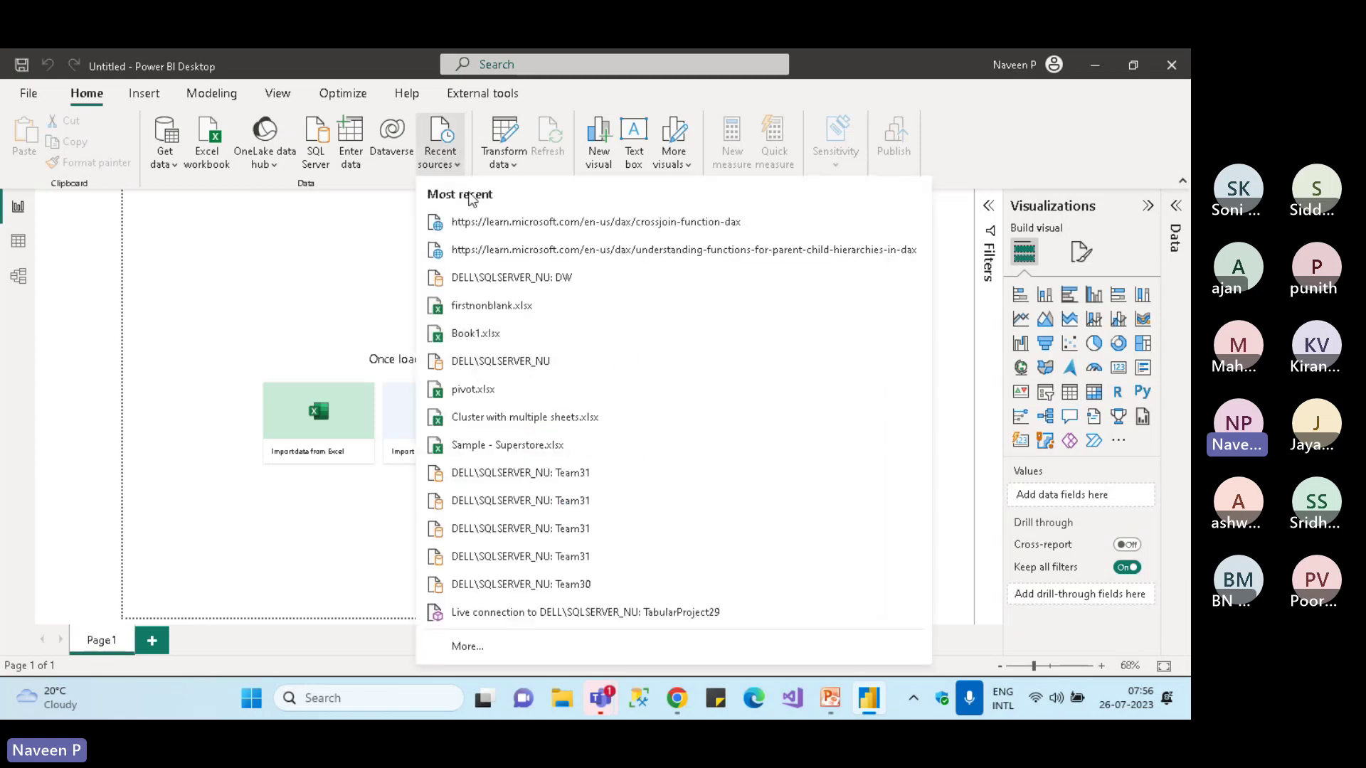
pyautogui.click(517, 282)
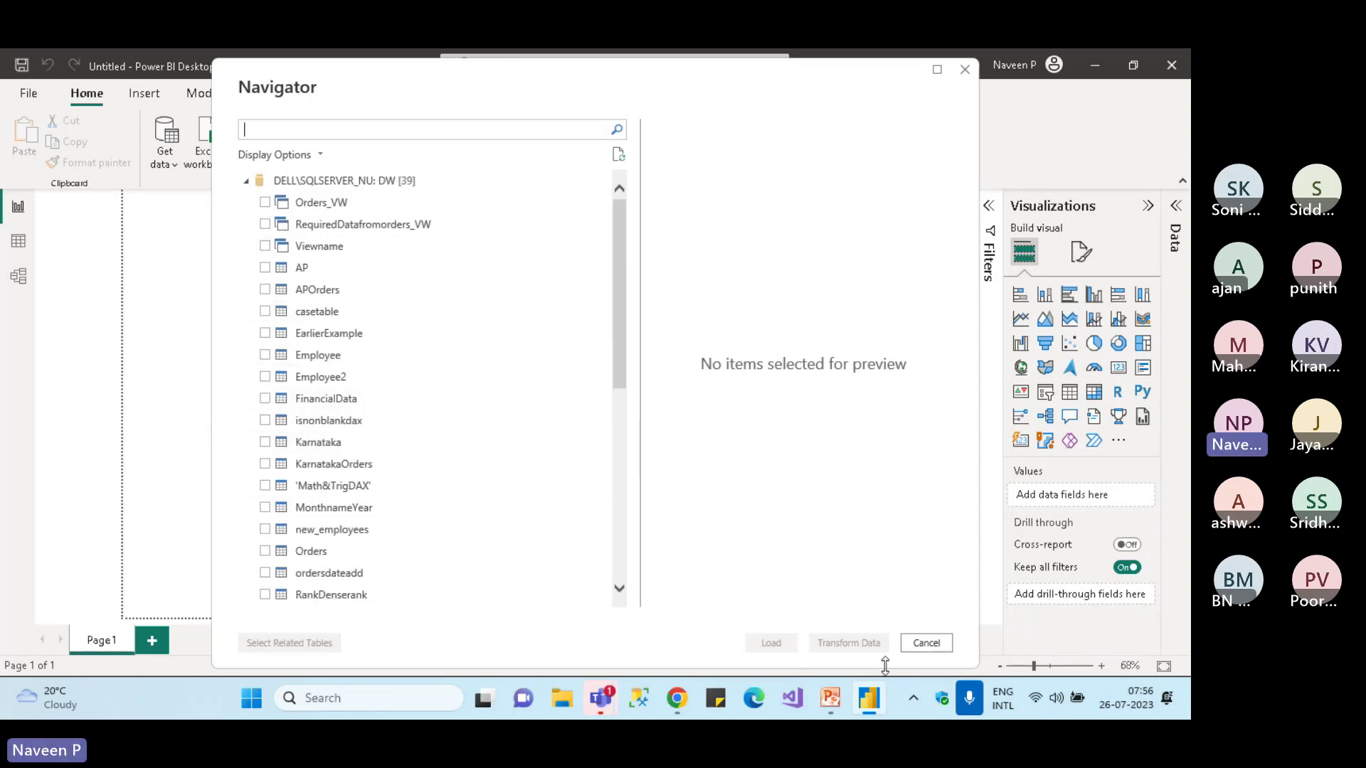
pyautogui.scroll(-1, 489, 524)
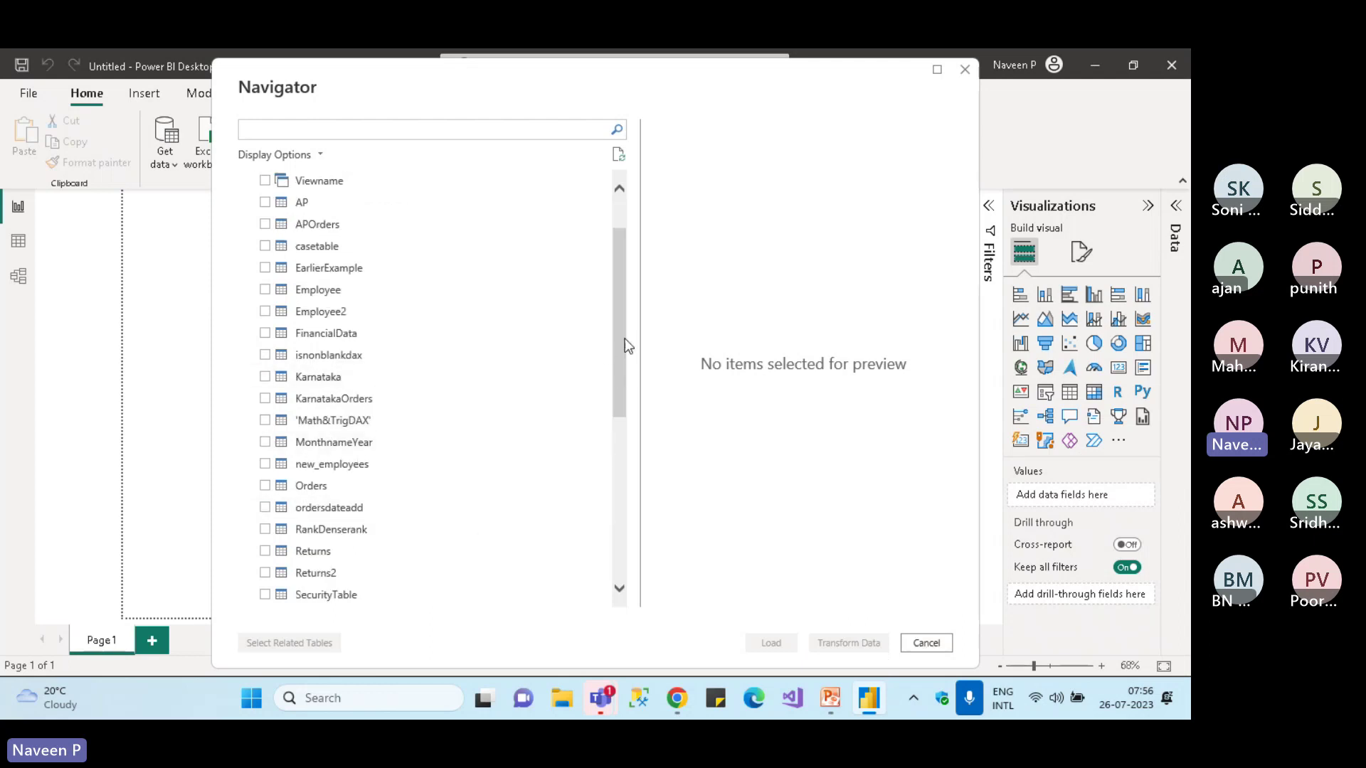
pyautogui.click(264, 487)
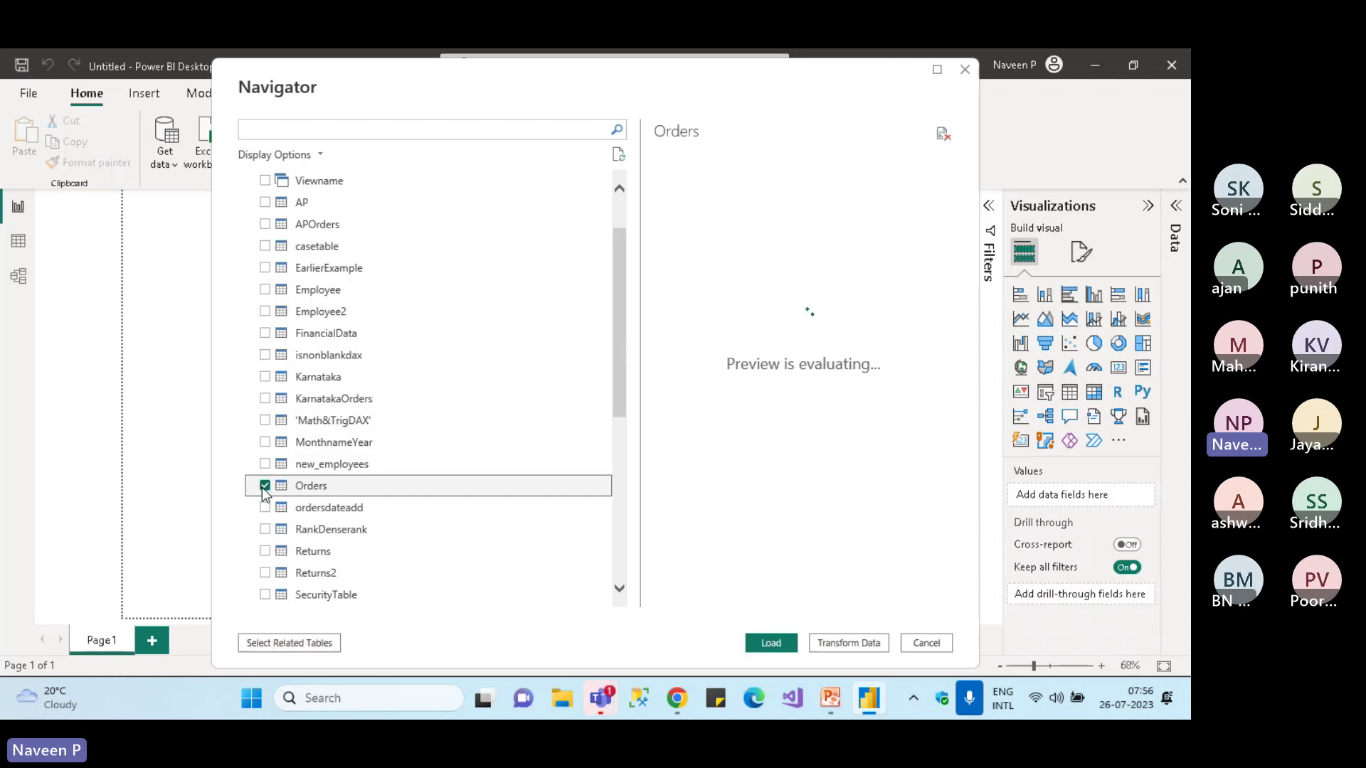
pyautogui.click(771, 642)
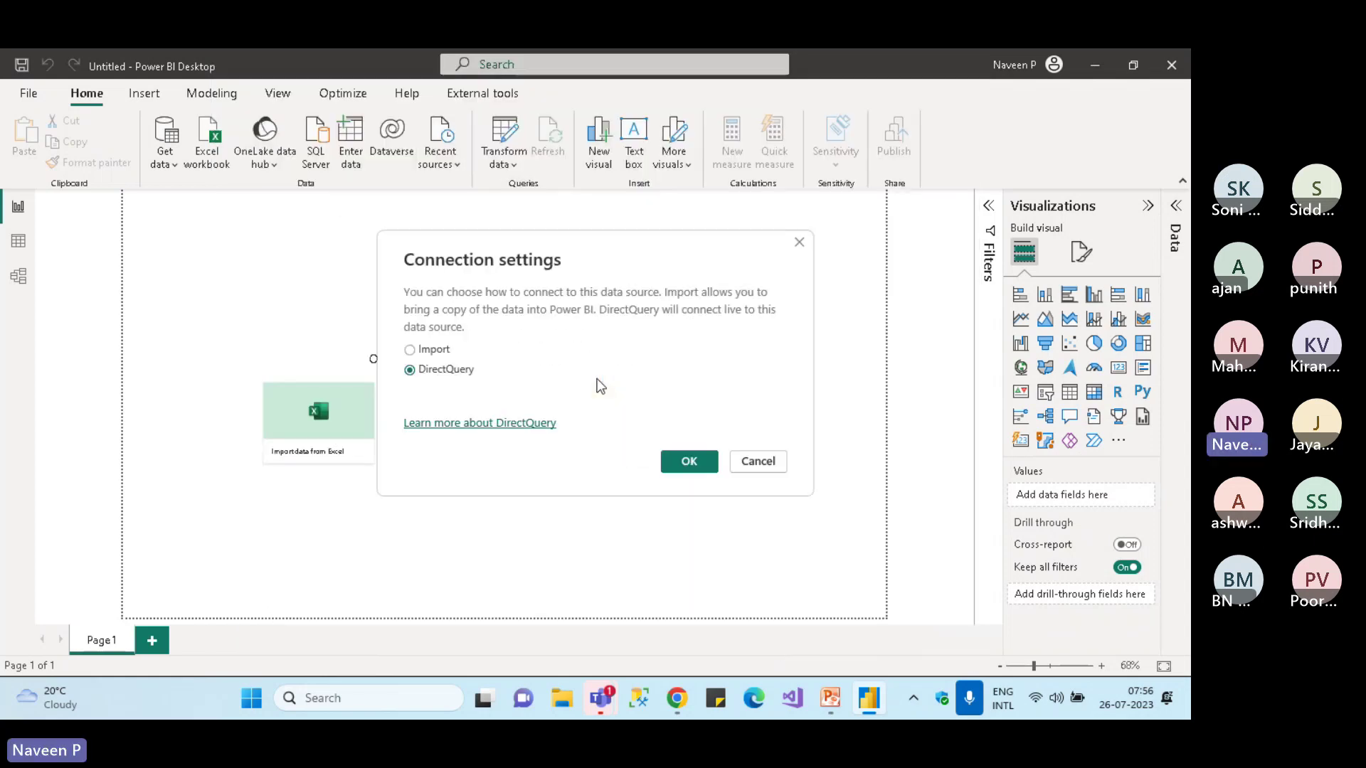
pyautogui.click(434, 350)
pyautogui.click(690, 464)
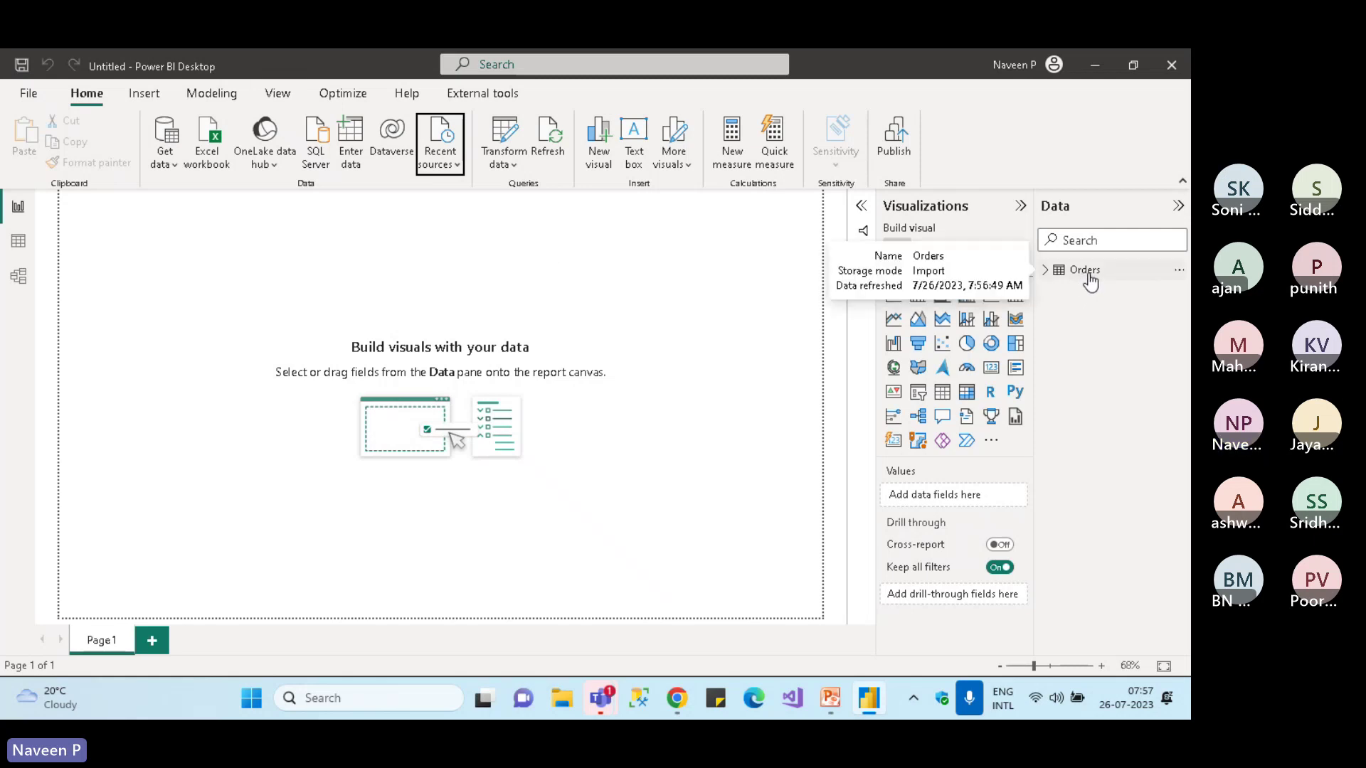
# Create a stacked bar chart of Sales by Region from the Orders table
pyautogui.click(1046, 273)
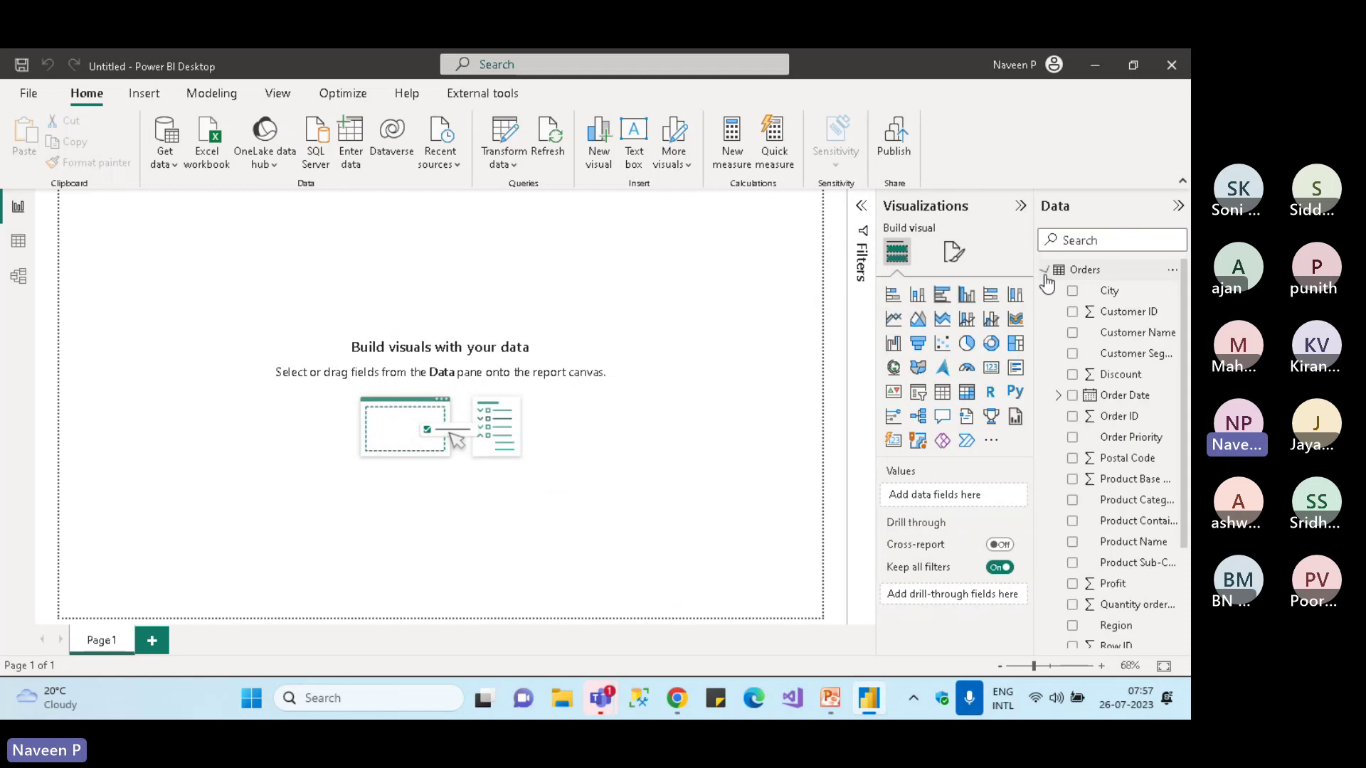
pyautogui.click(1045, 272)
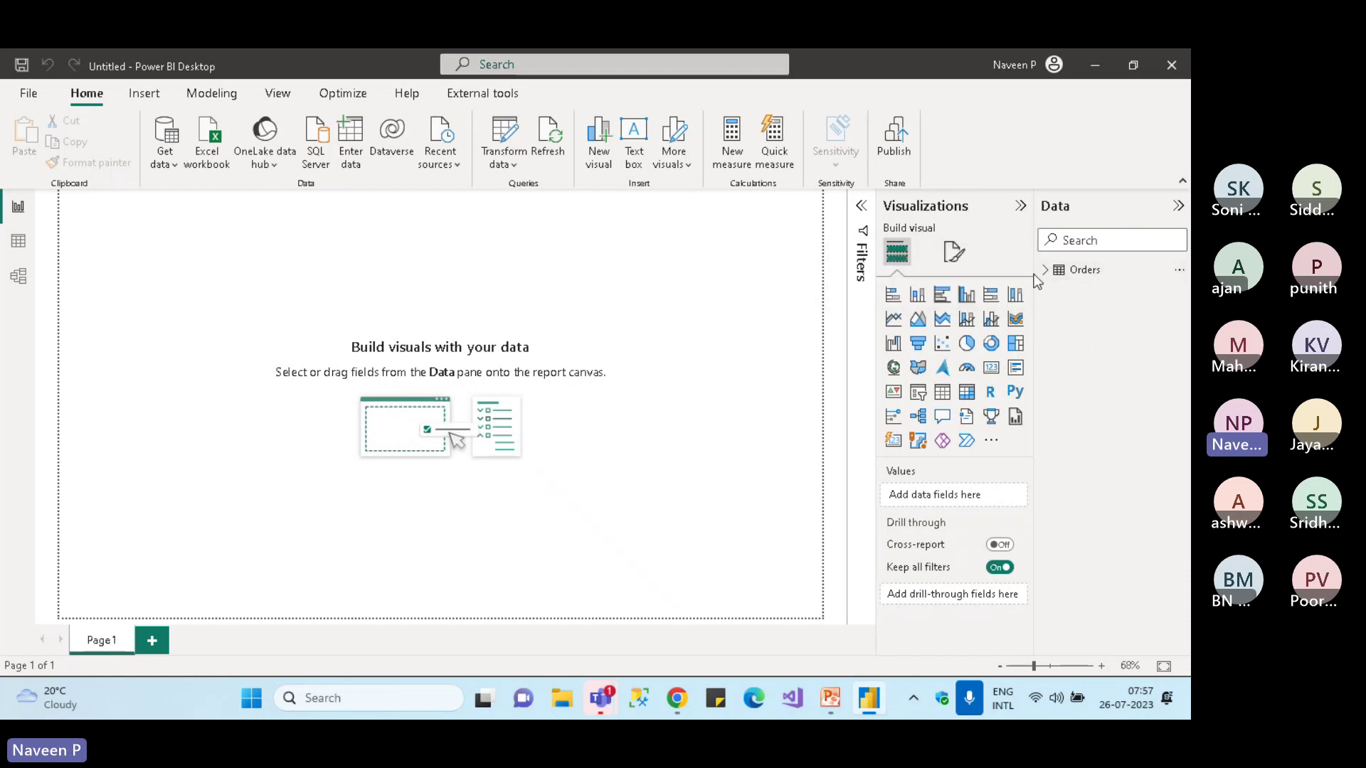
pyautogui.click(1045, 270)
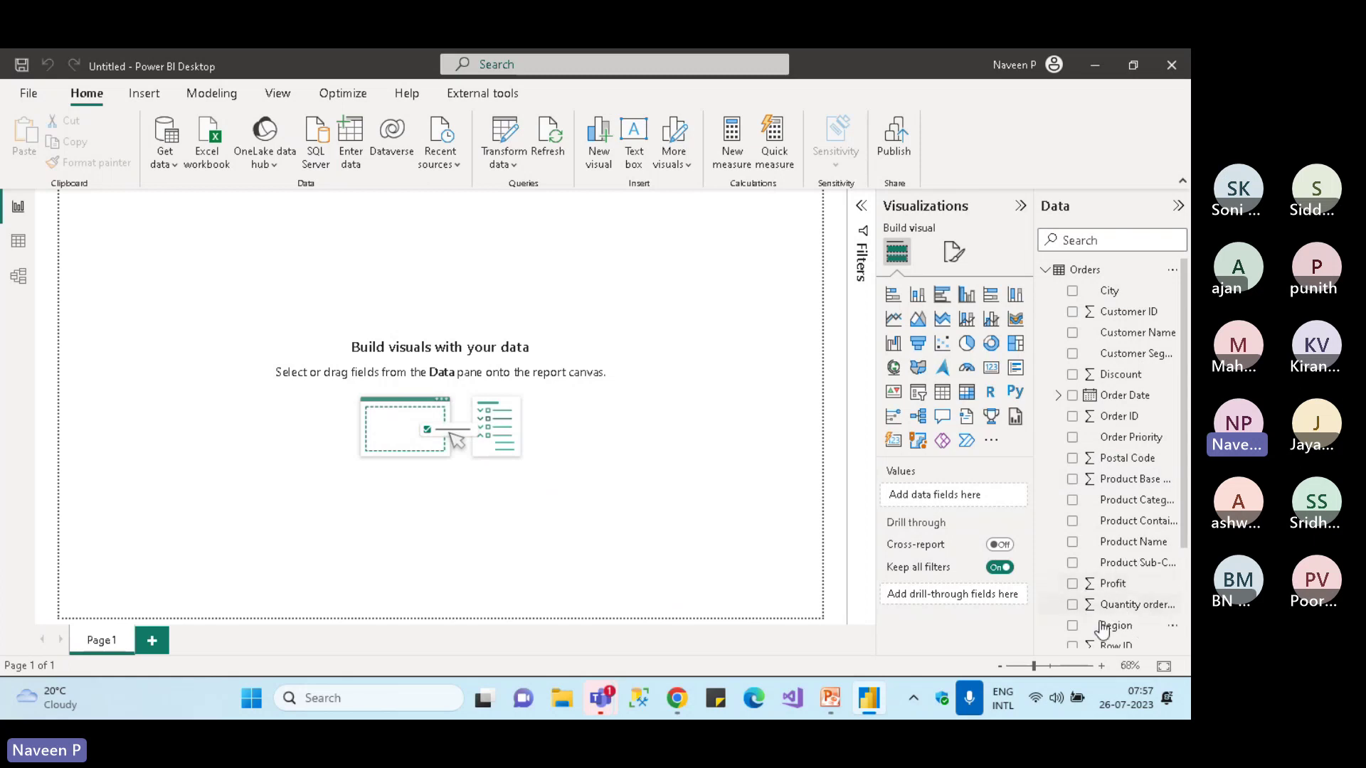
pyautogui.click(1072, 626)
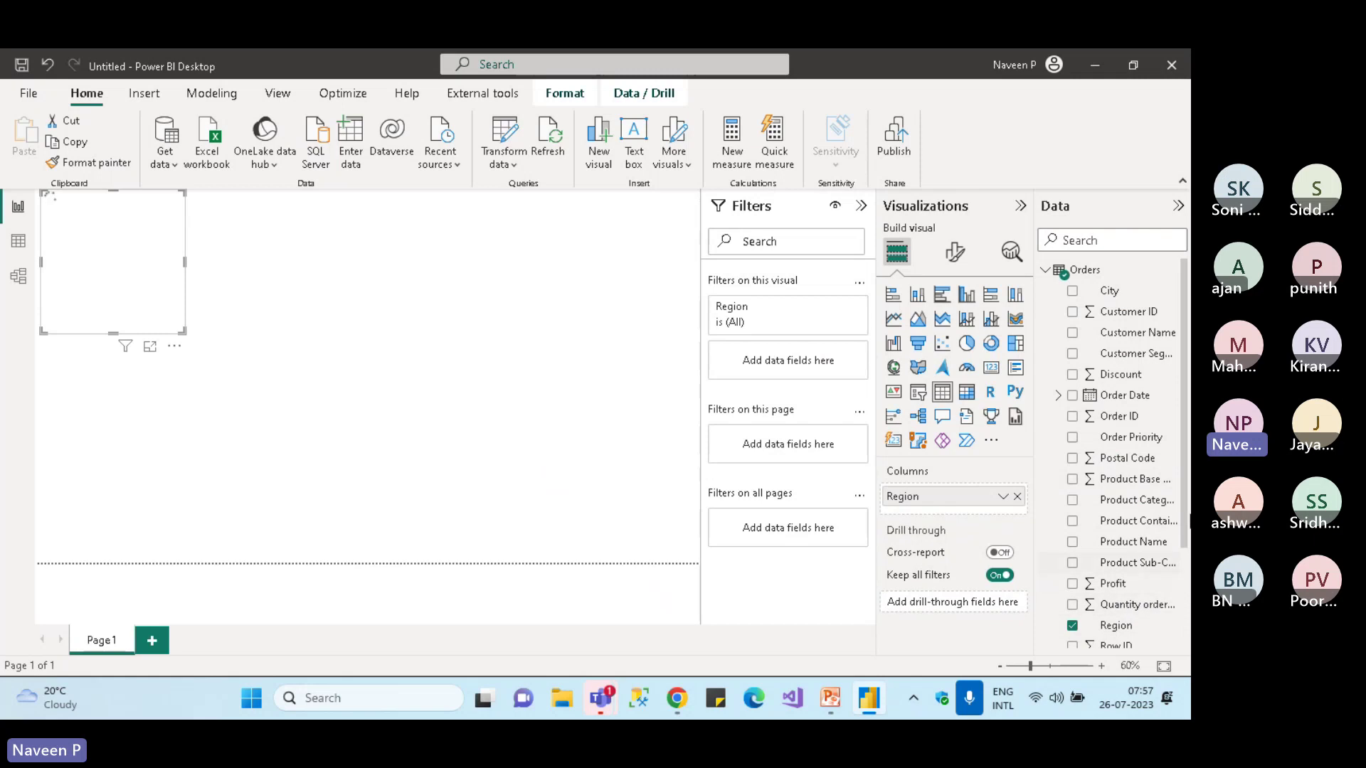
pyautogui.scroll(-3, 1182, 446)
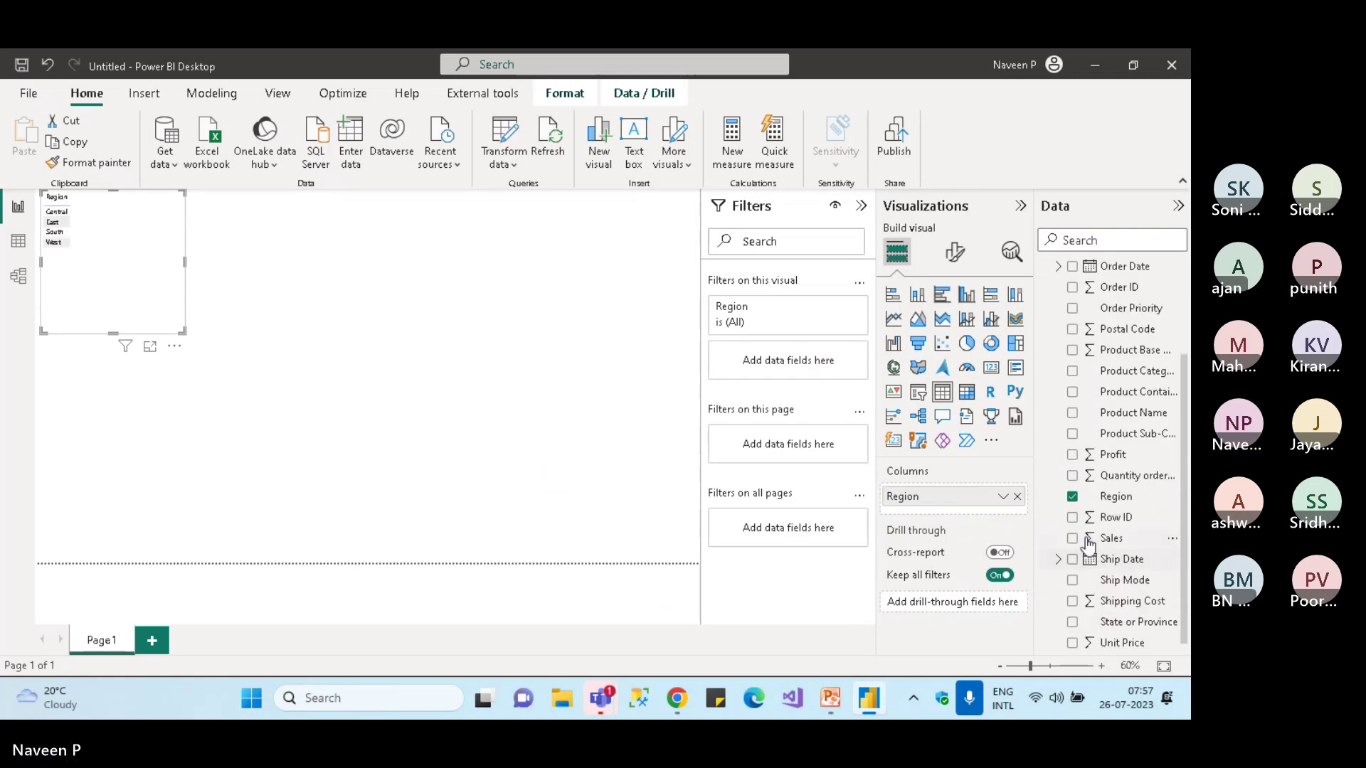
pyautogui.click(1072, 539)
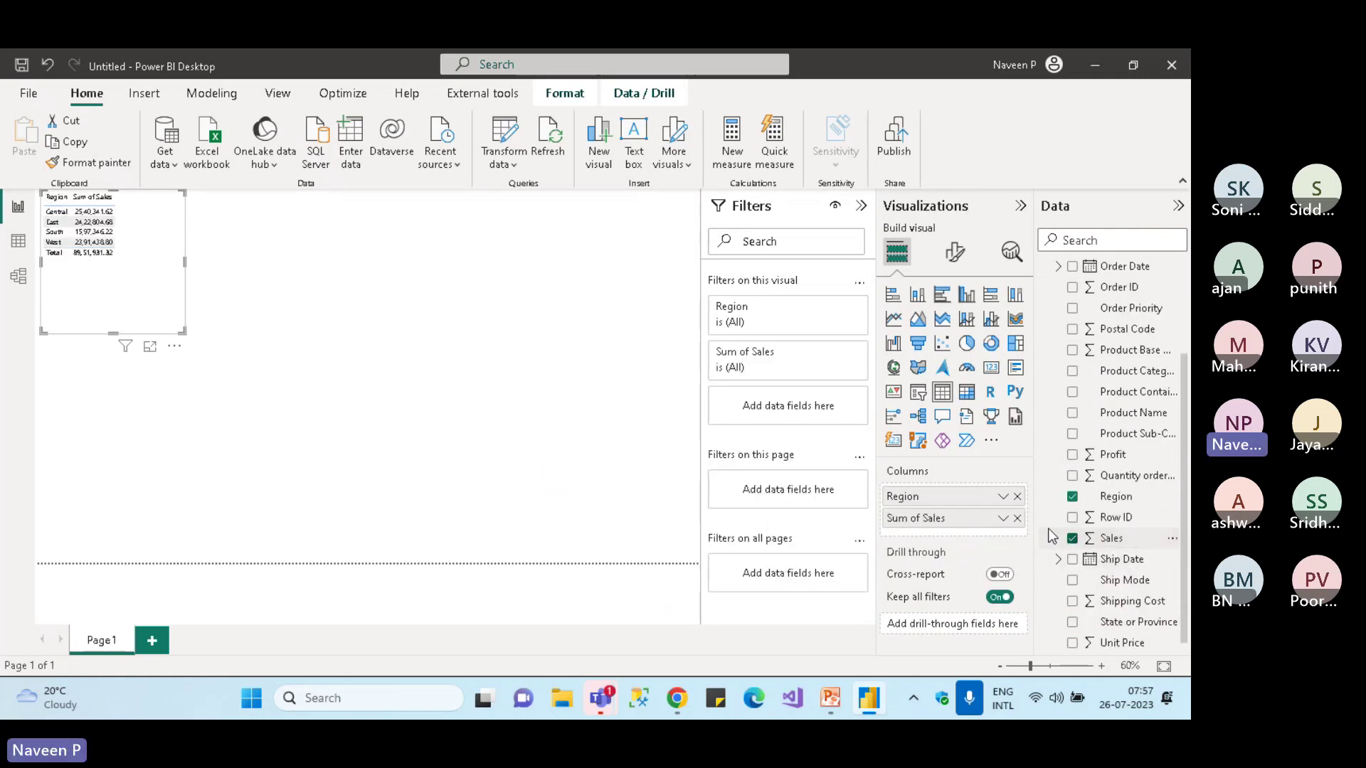
pyautogui.click(893, 294)
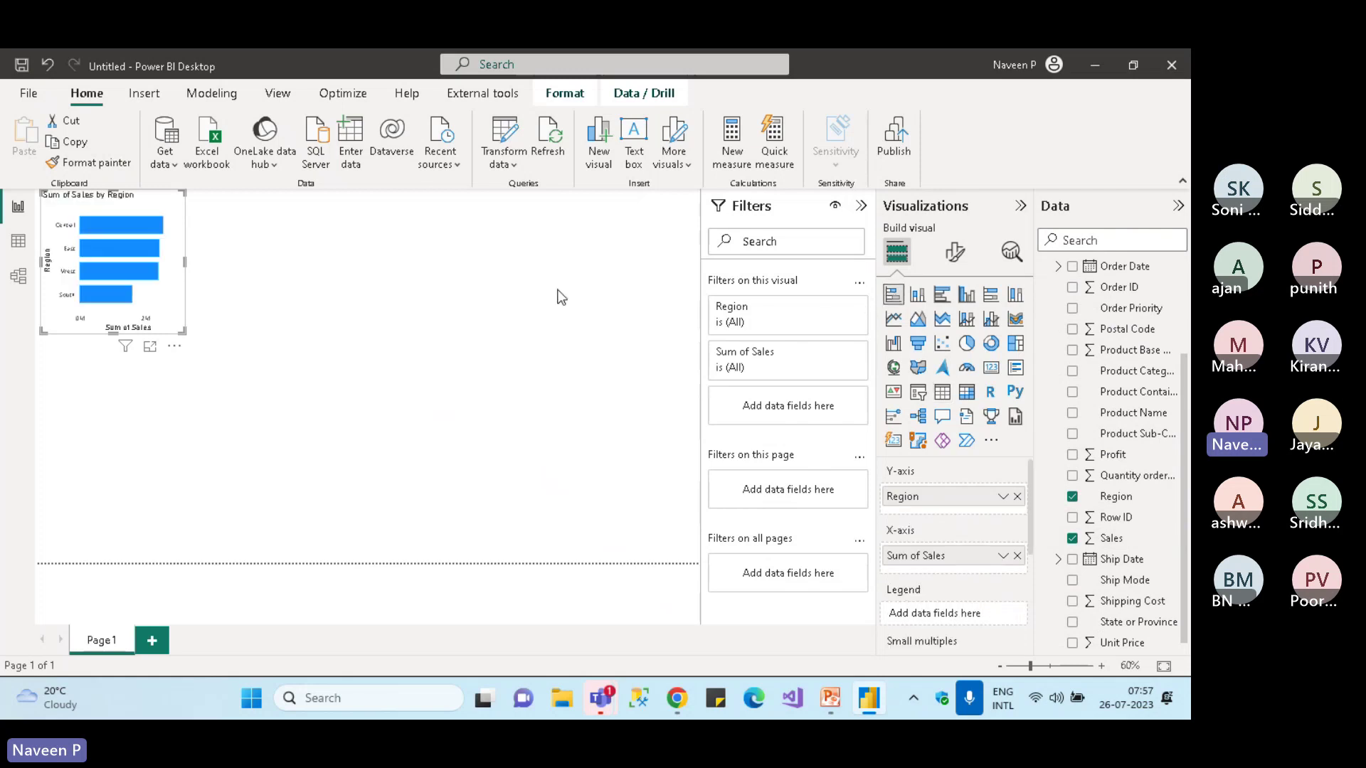
# Collapse the filters pane, widen the bar chart to about half the page width, and move it down to free space above it
pyautogui.click(861, 205)
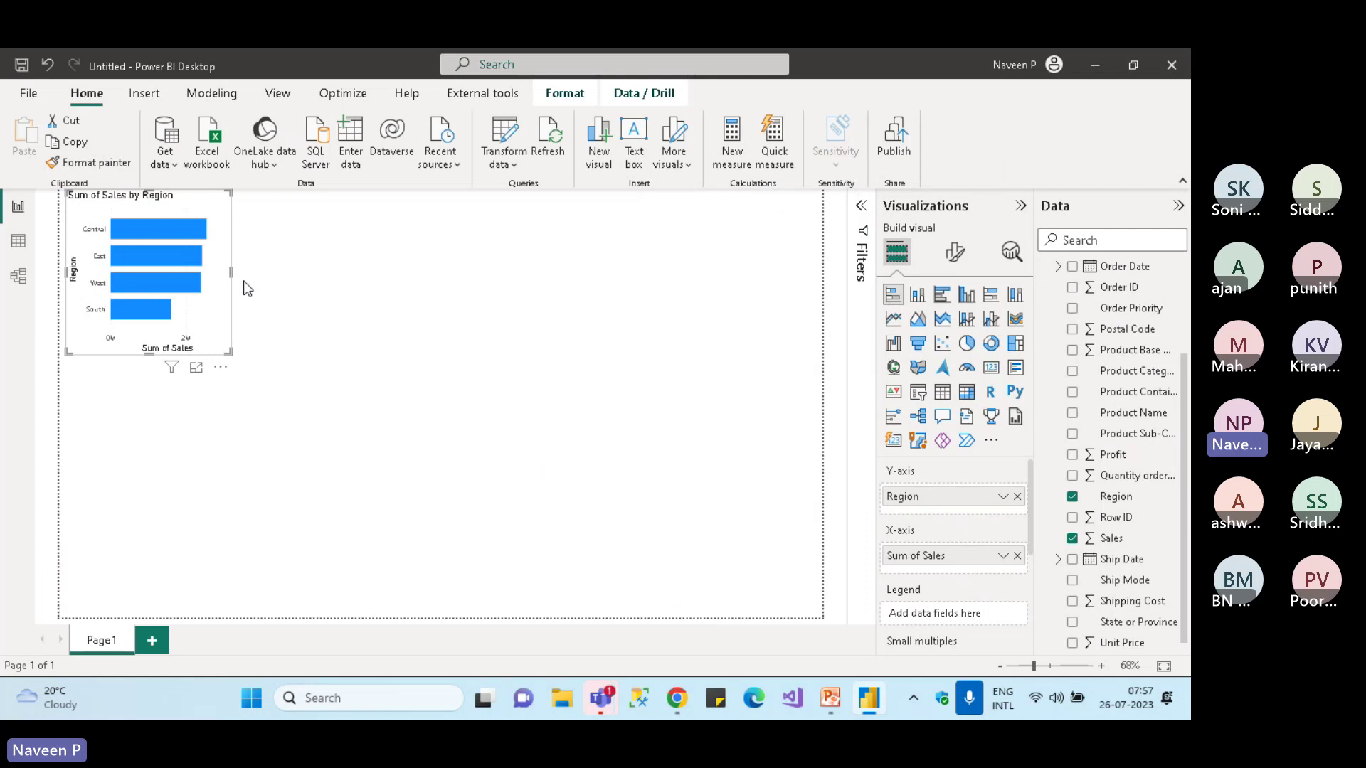
pyautogui.moveTo(231, 273); pyautogui.dragTo(467, 288)
pyautogui.moveTo(293, 211); pyautogui.dragTo(281, 308)
pyautogui.click(548, 292)
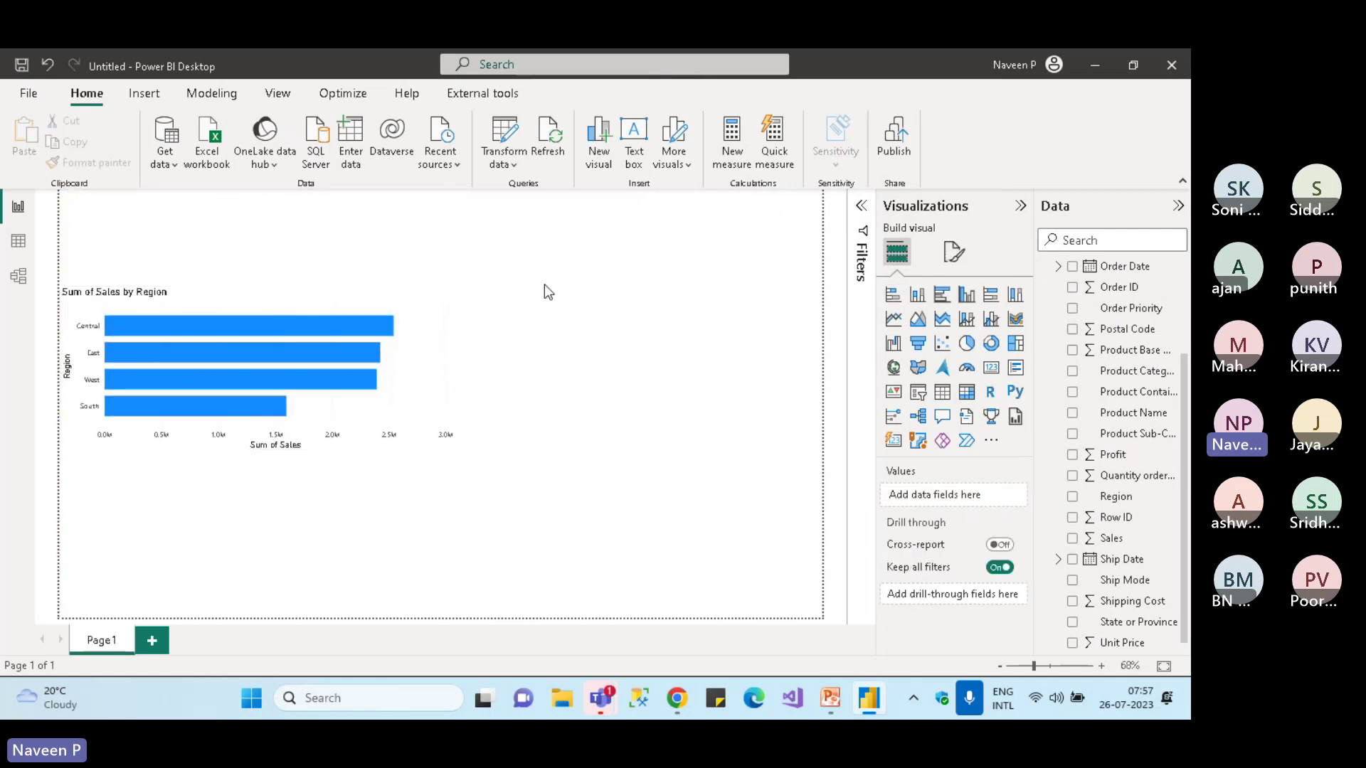
# Add a slicer on Customer Segment above the bar chart and reduce its height so it clears the chart
pyautogui.click(920, 400)
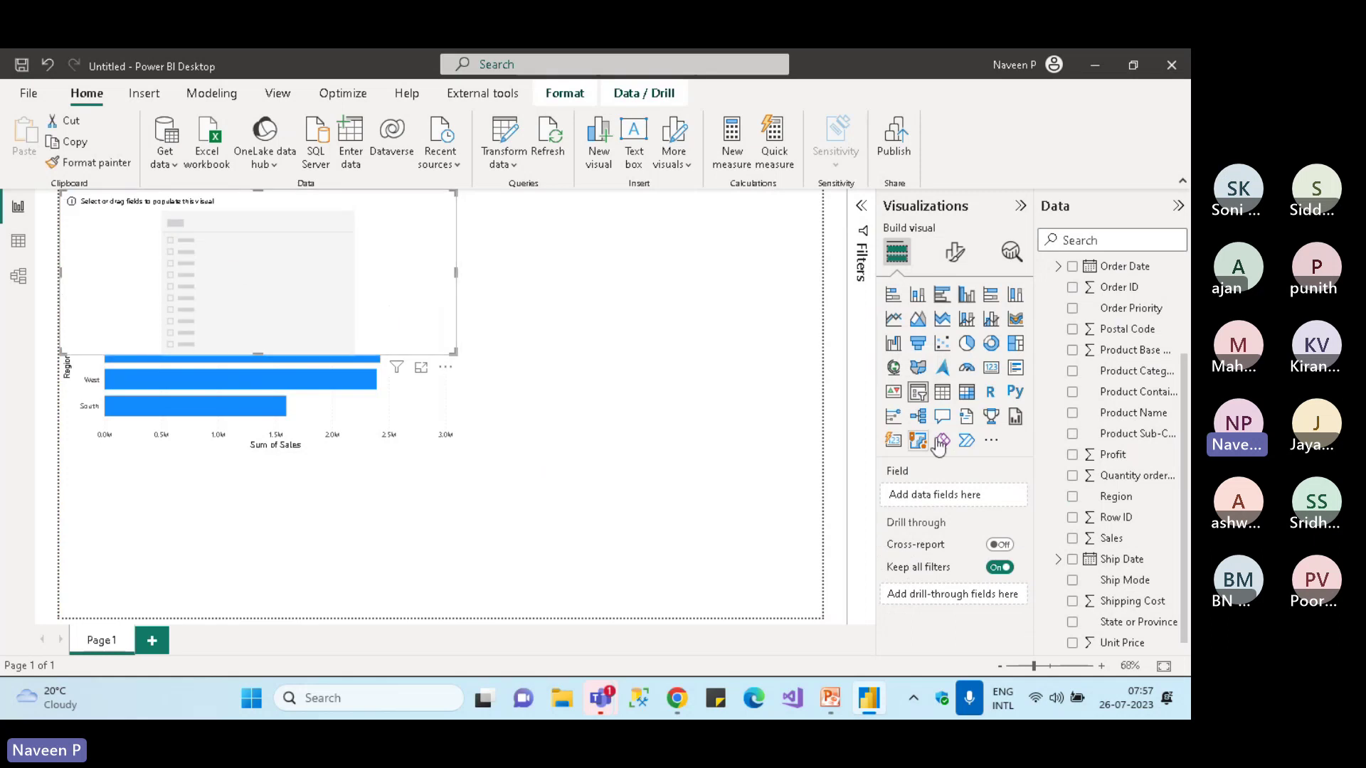
pyautogui.scroll(-1, 1138, 323)
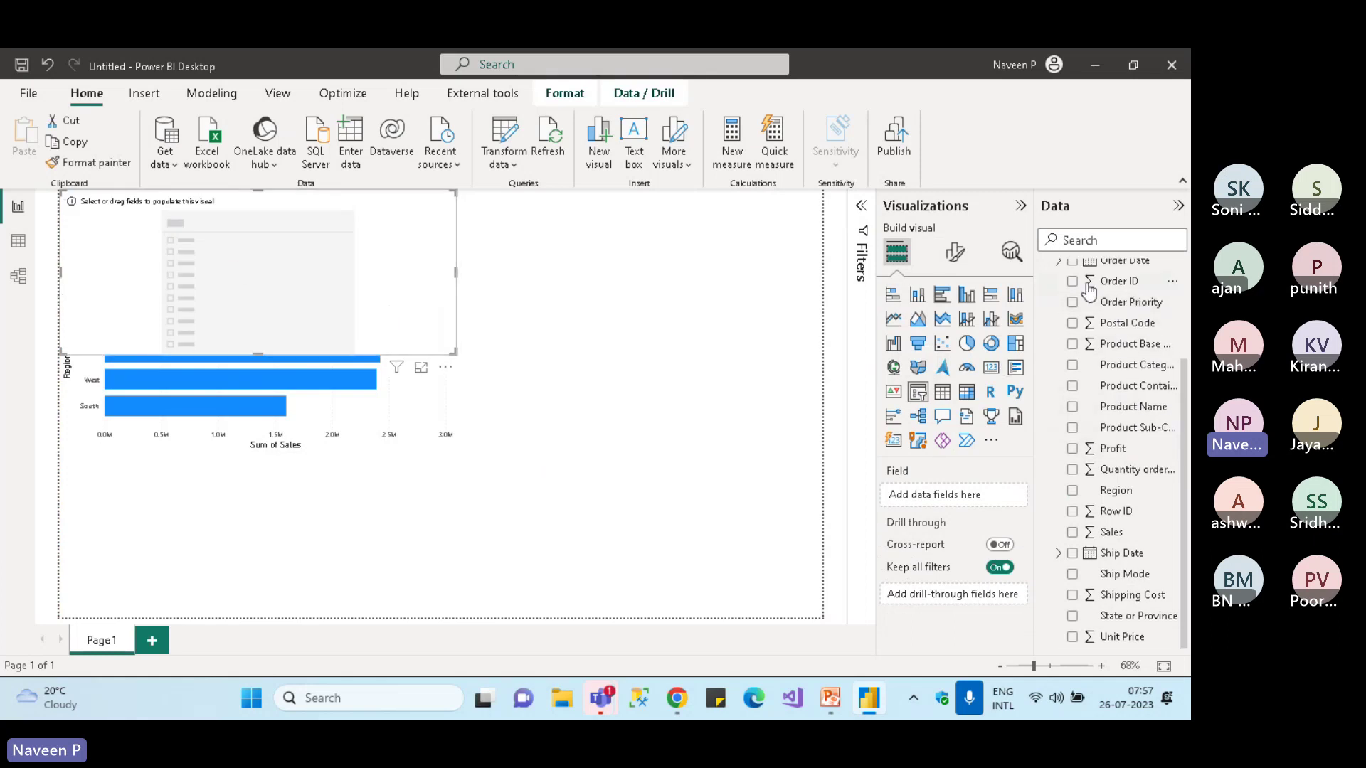
pyautogui.click(1087, 239)
pyautogui.write('seg')
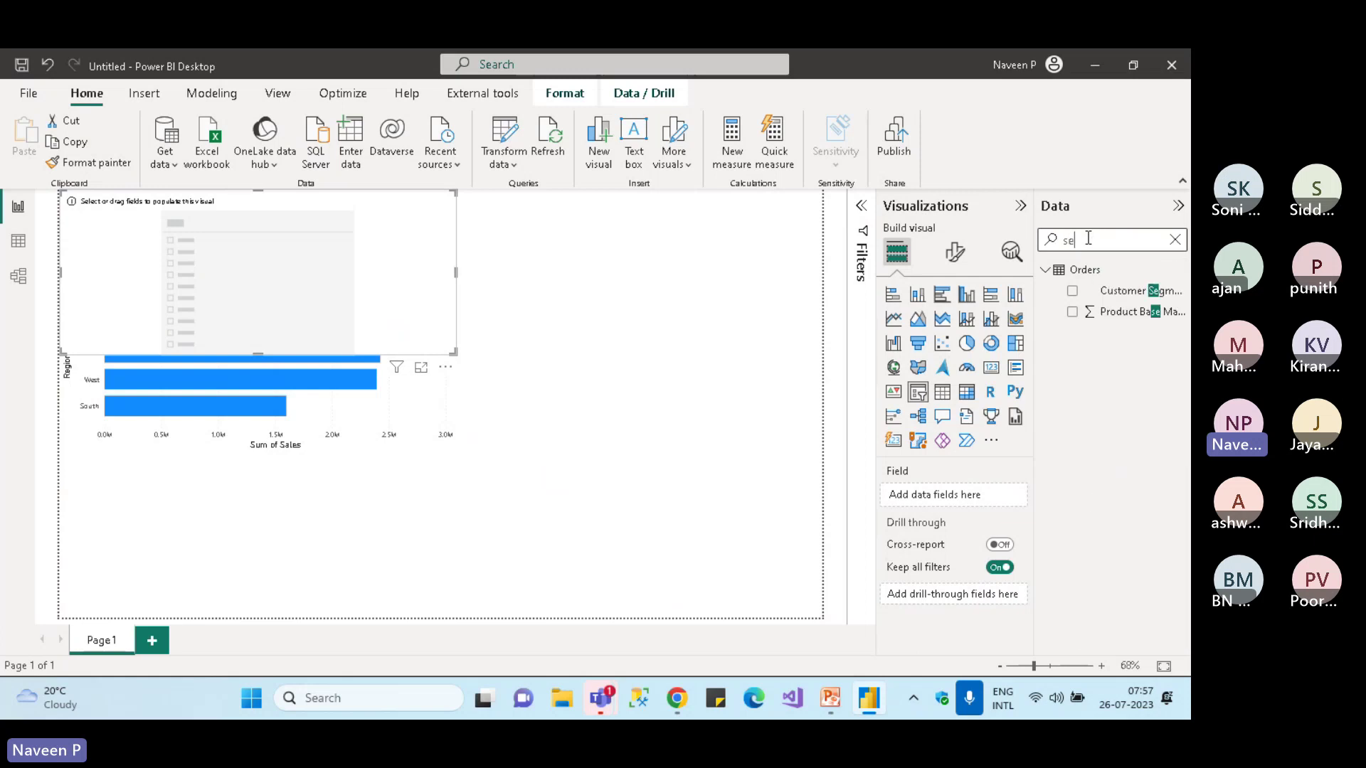
pyautogui.click(1072, 292)
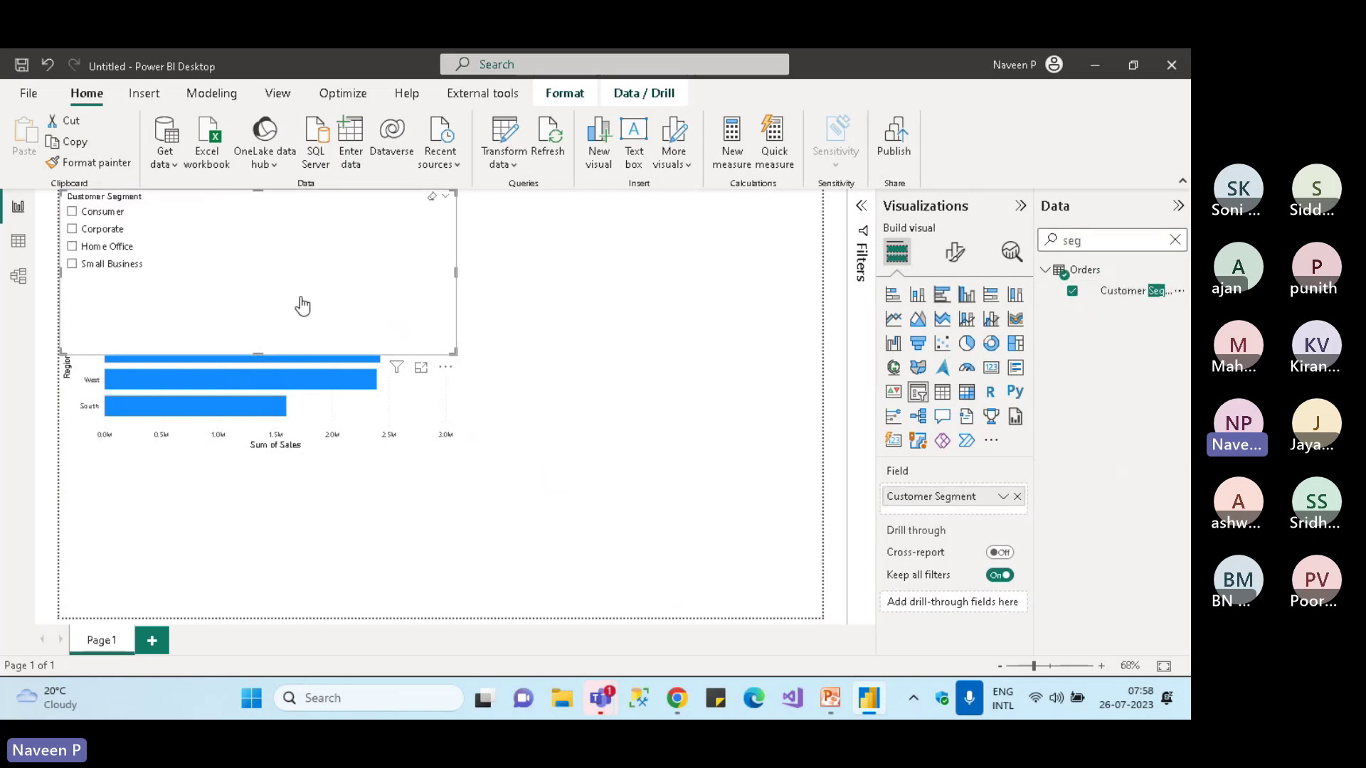
pyautogui.moveTo(257, 354); pyautogui.dragTo(241, 273)
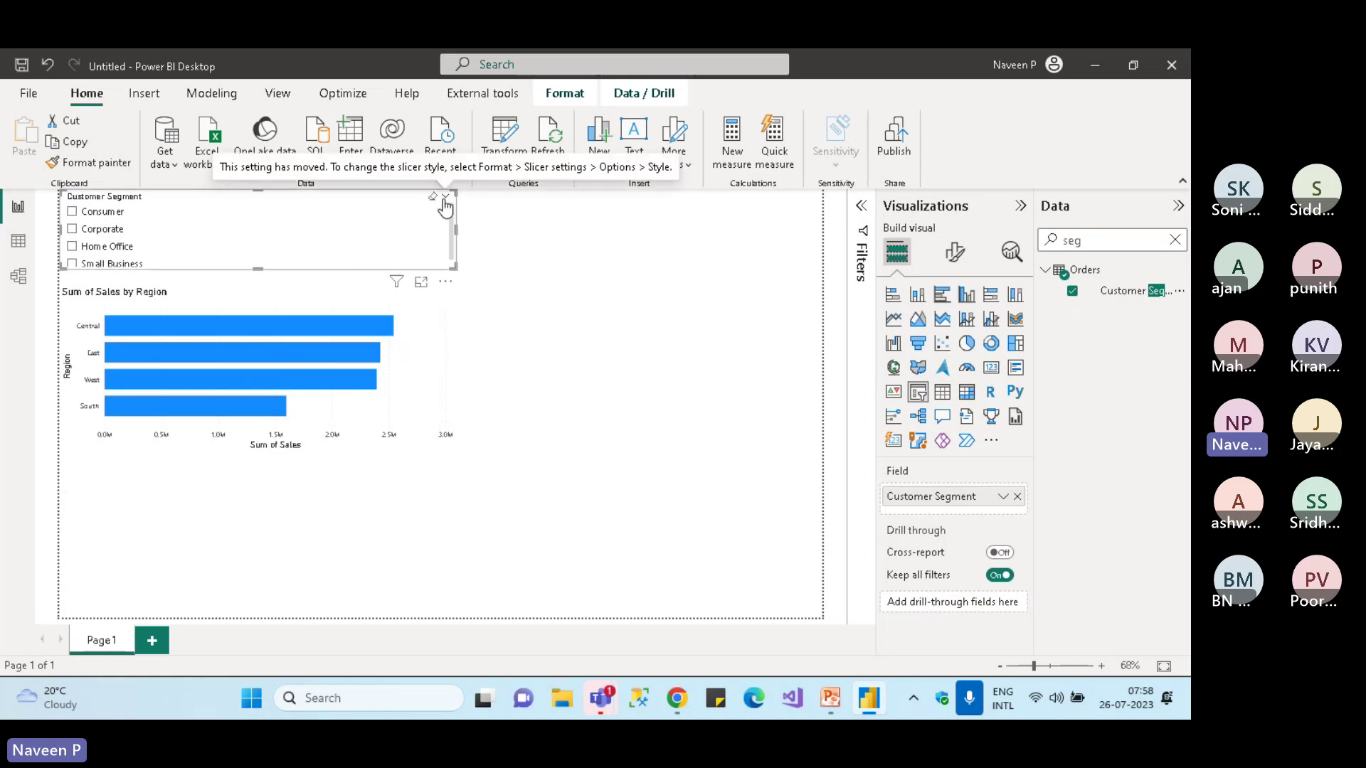
# Change the Customer Segment slicer's style to Dropdown and shrink the slicer's width and height
pyautogui.click(955, 252)
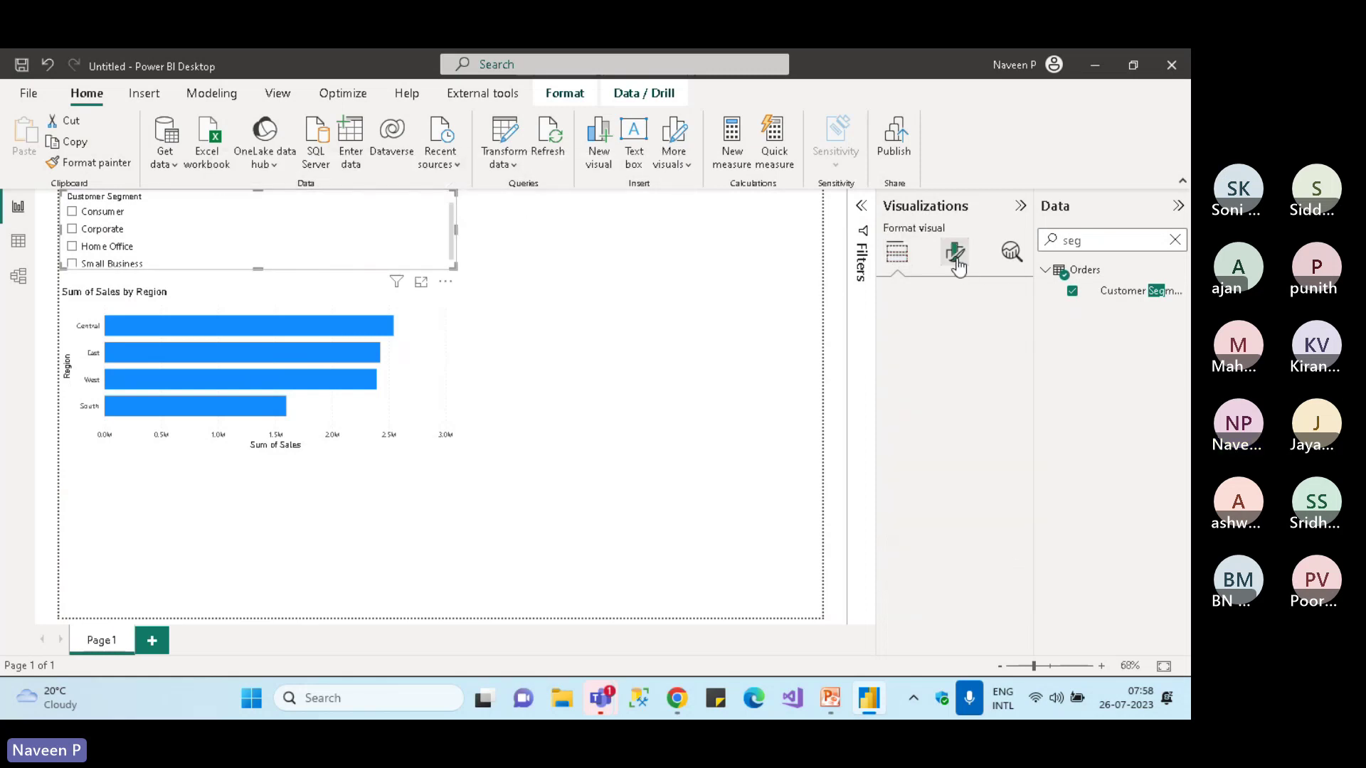
pyautogui.click(928, 374)
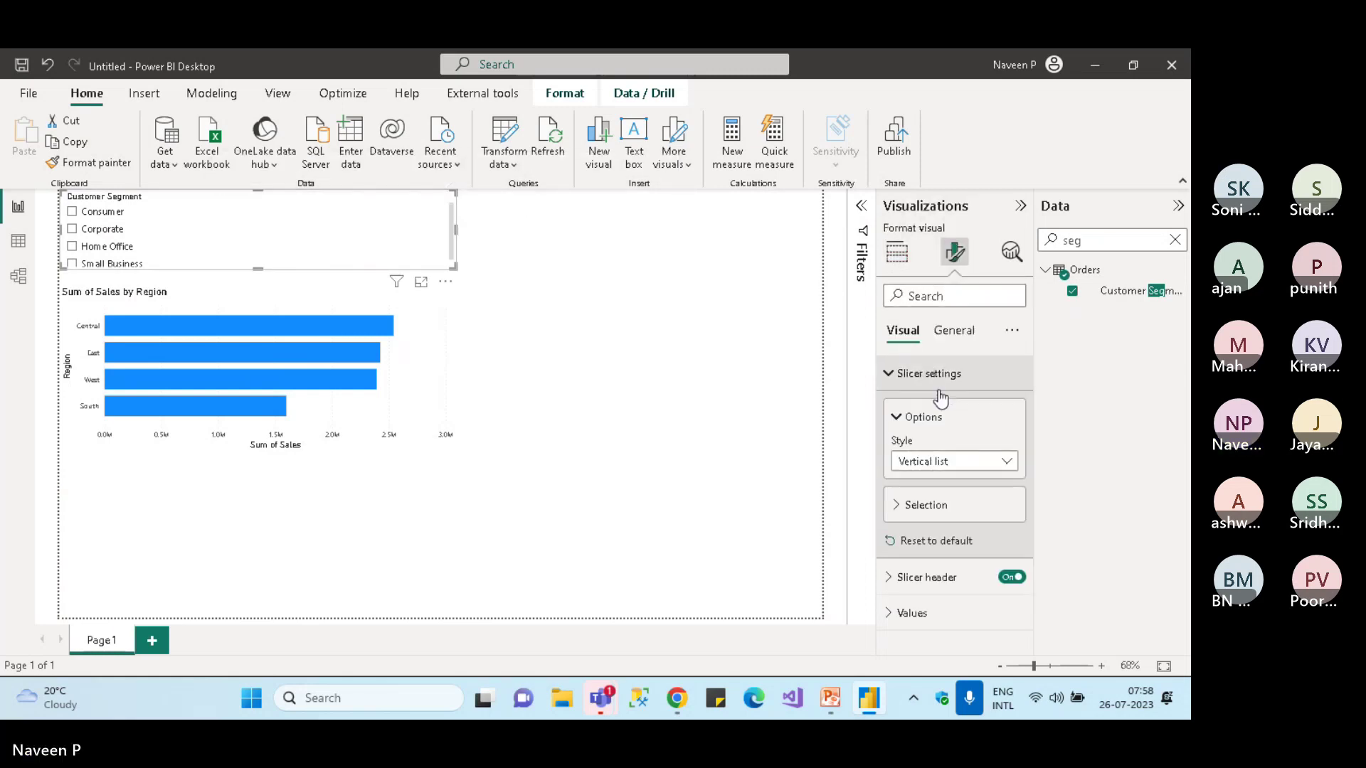
pyautogui.click(925, 470)
pyautogui.click(915, 523)
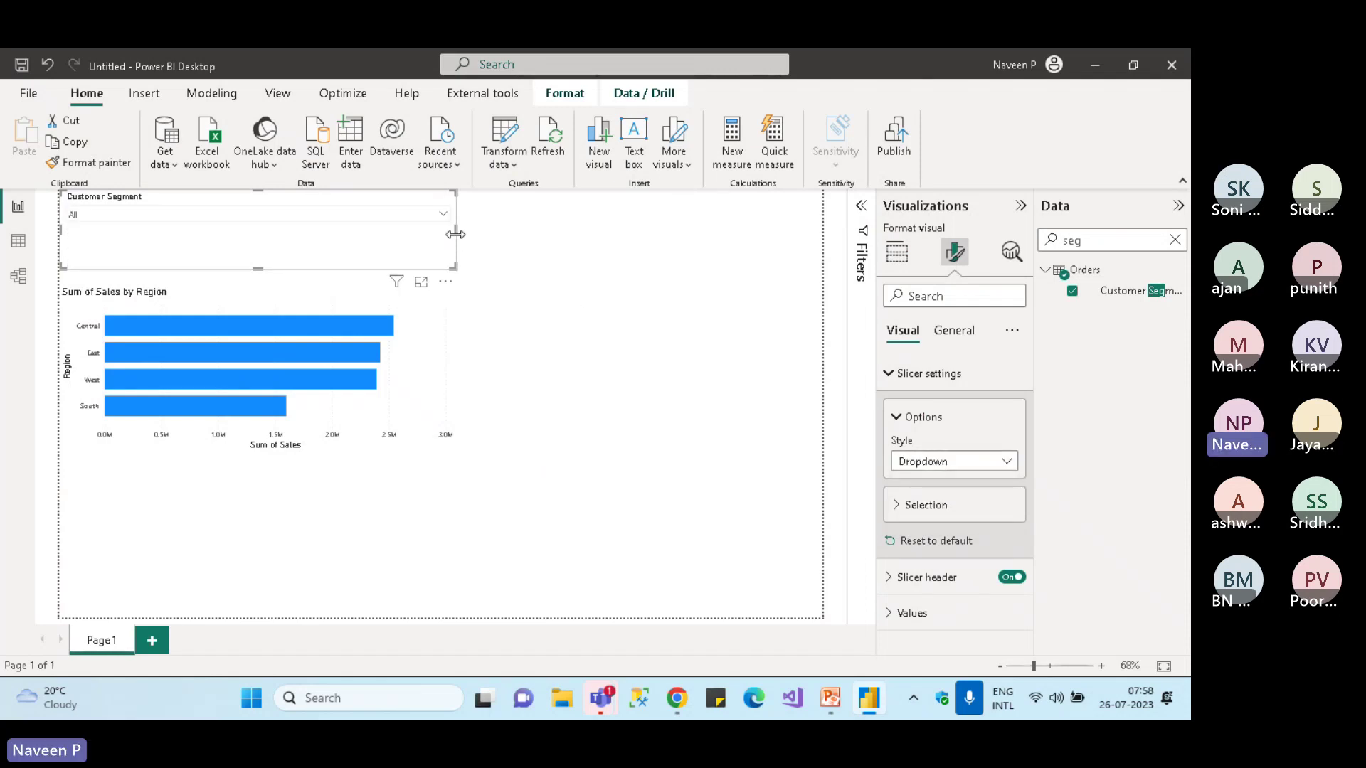
pyautogui.moveTo(455, 235); pyautogui.dragTo(246, 208)
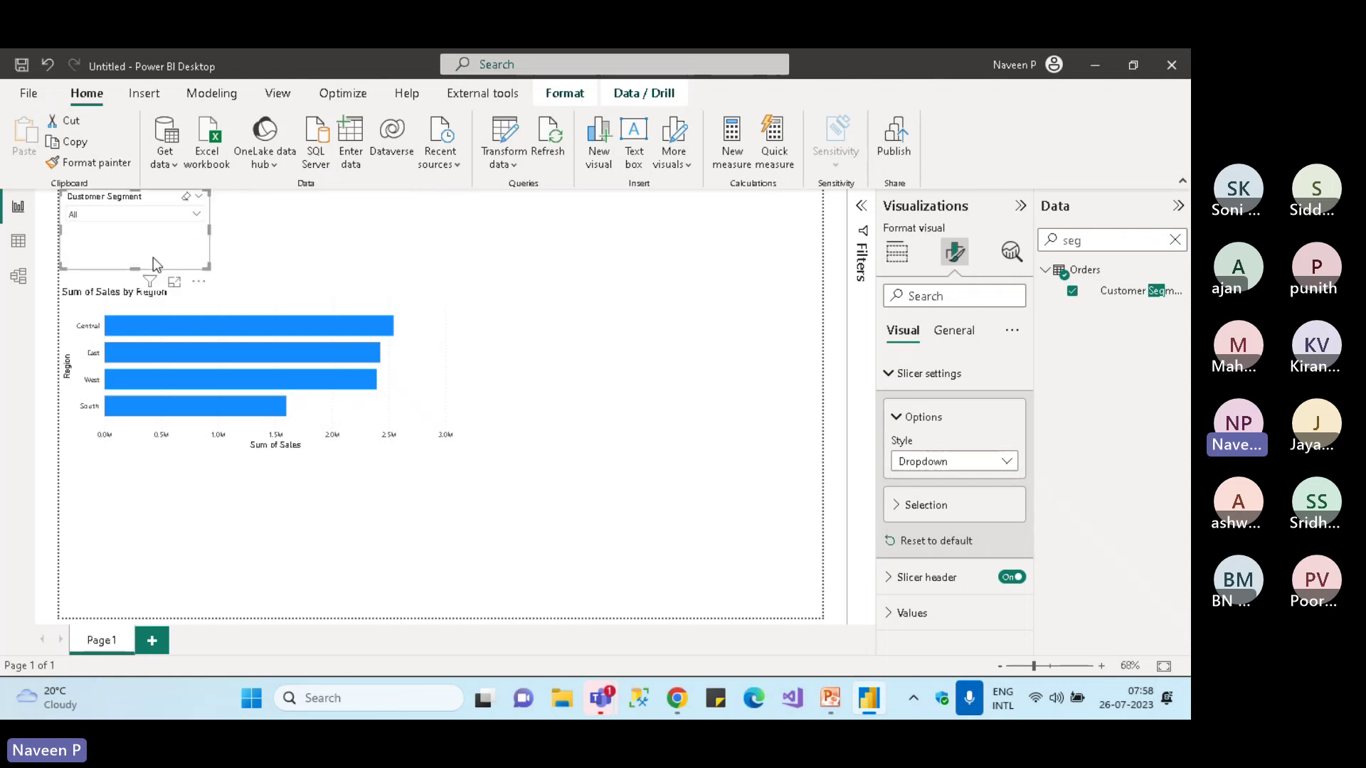
pyautogui.moveTo(153, 269); pyautogui.dragTo(136, 257)
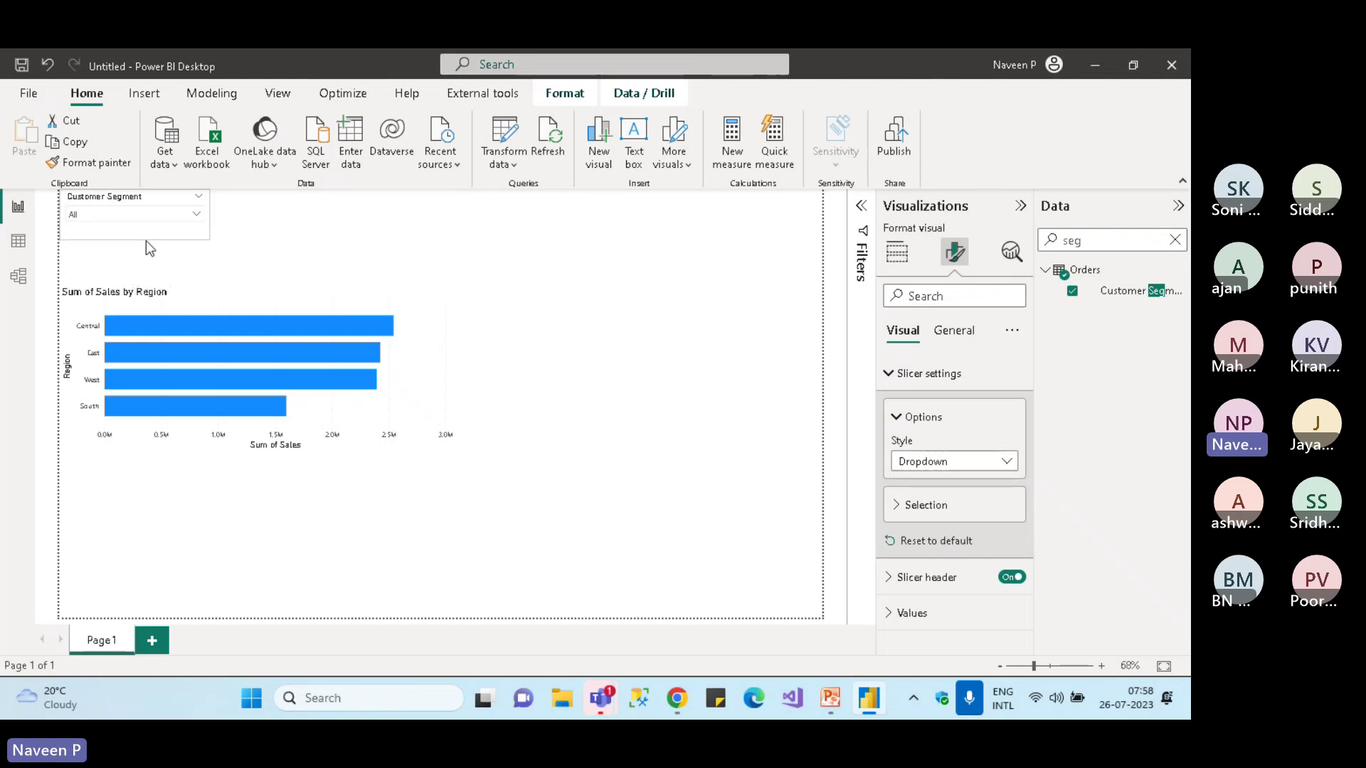
# Move the Sales by Region bar chart further down the page to leave room beneath the slicer
pyautogui.click(246, 306)
pyautogui.moveTo(246, 308); pyautogui.dragTo(250, 361)
pyautogui.click(590, 463)
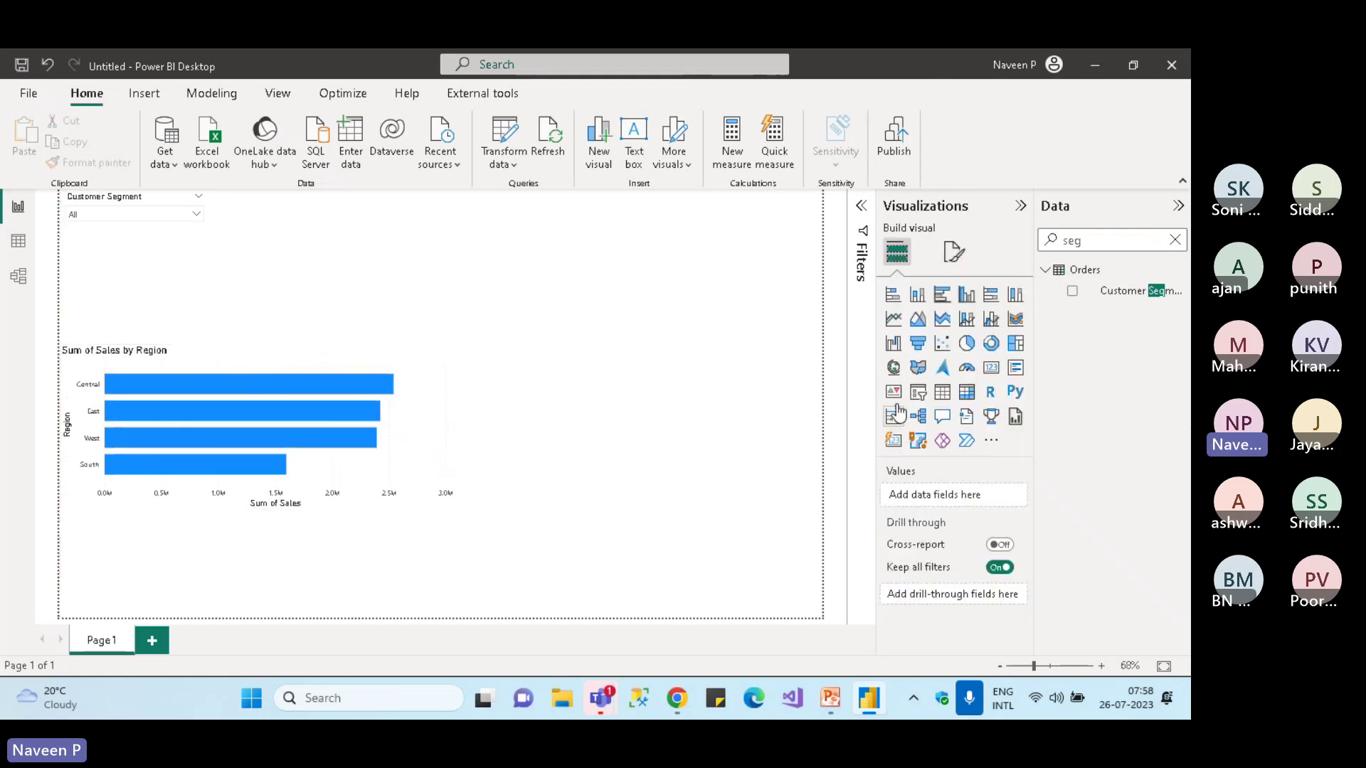
# Add a card showing Sales between the slicer and the bar chart
pyautogui.click(991, 368)
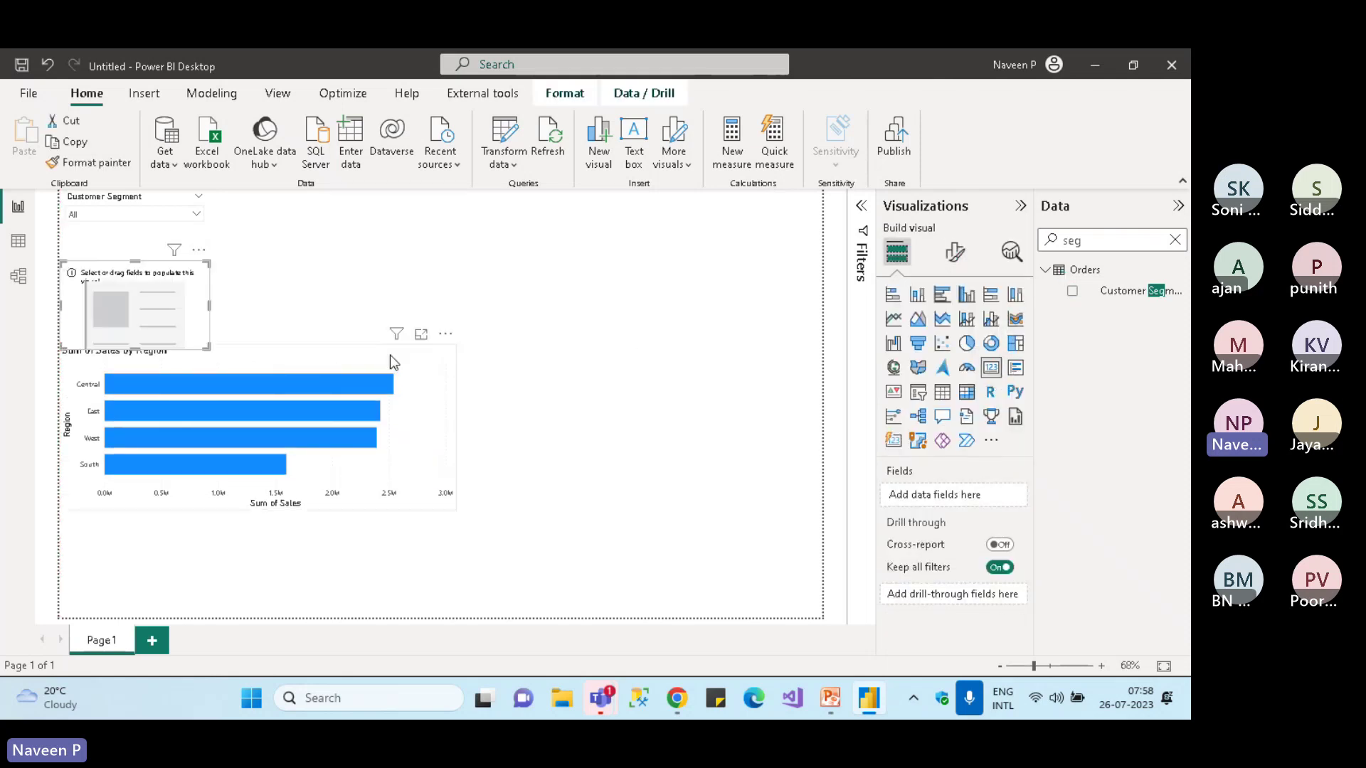
pyautogui.click(1176, 240)
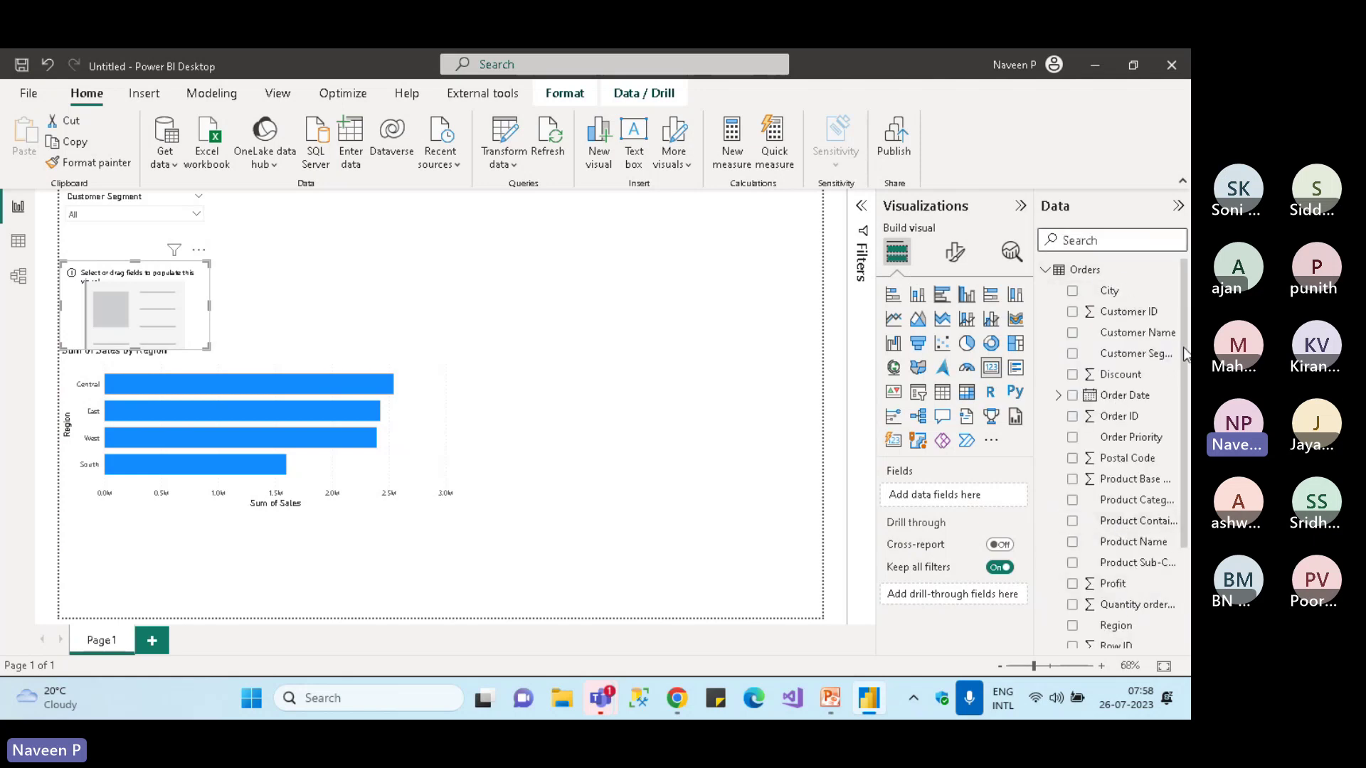
pyautogui.scroll(-2, 1185, 353)
pyautogui.click(1073, 533)
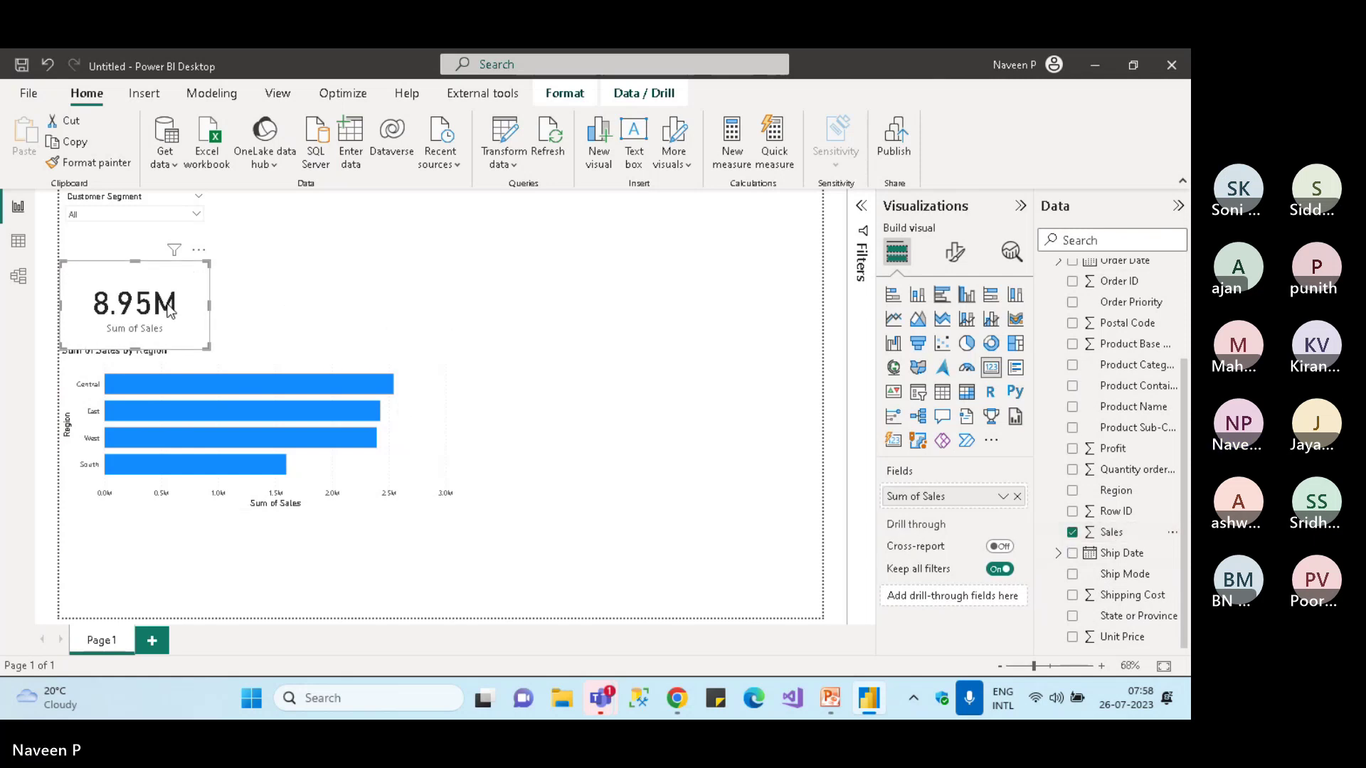
# Duplicate the Sales card, place the copy beside the original, and align both cards just above the bar chart
pyautogui.hotkey('ctrl', 'c')
pyautogui.hotkey('ctrl', 'v')
pyautogui.moveTo(174, 310); pyautogui.dragTo(328, 318)
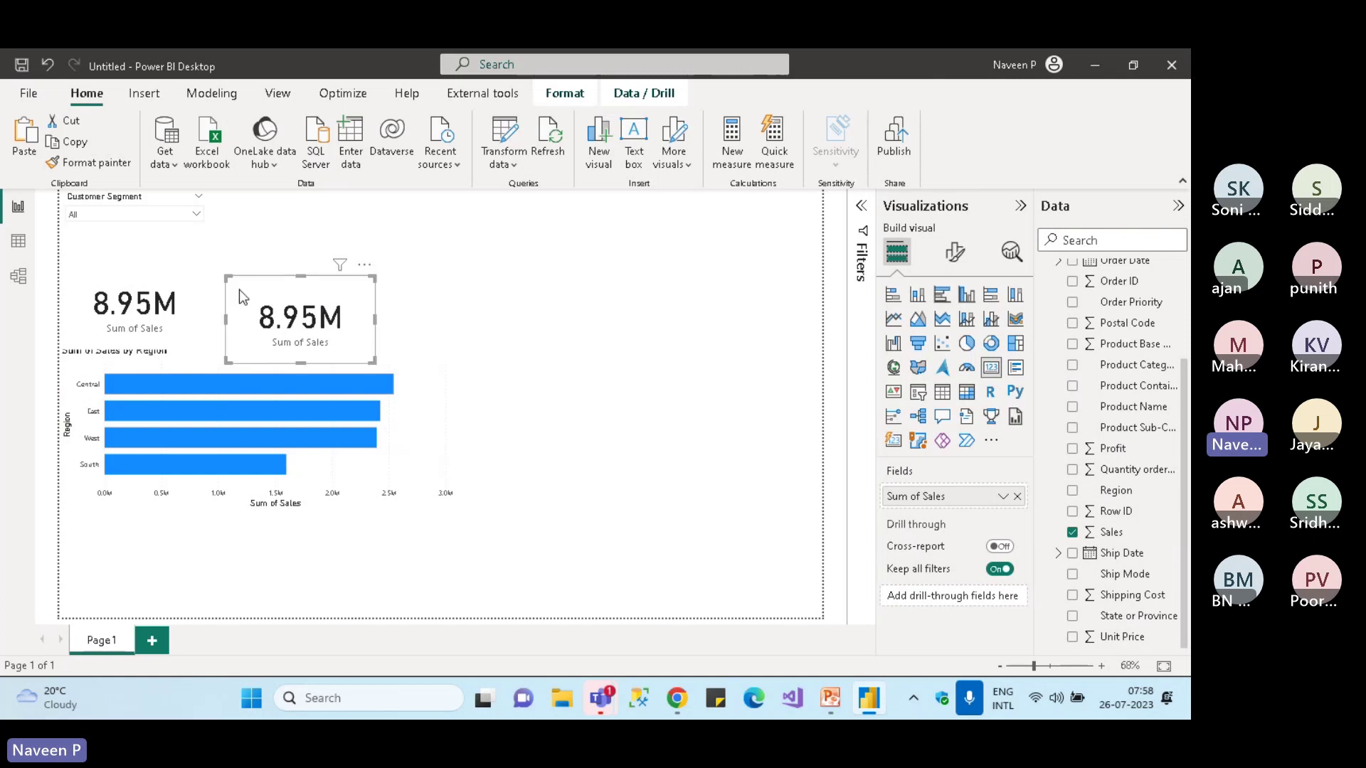
pyautogui.moveTo(190, 296); pyautogui.dragTo(191, 289)
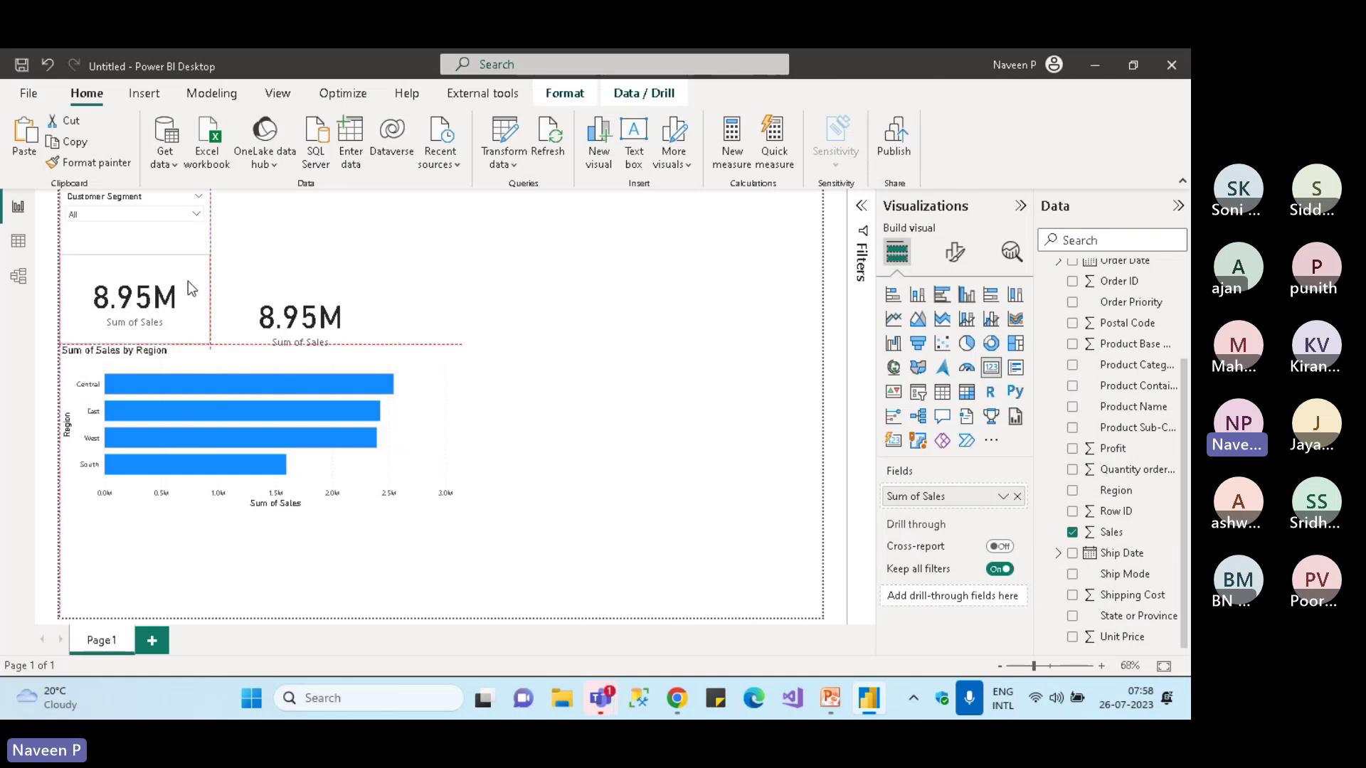
pyautogui.click(291, 320)
pyautogui.moveTo(296, 322); pyautogui.dragTo(291, 301)
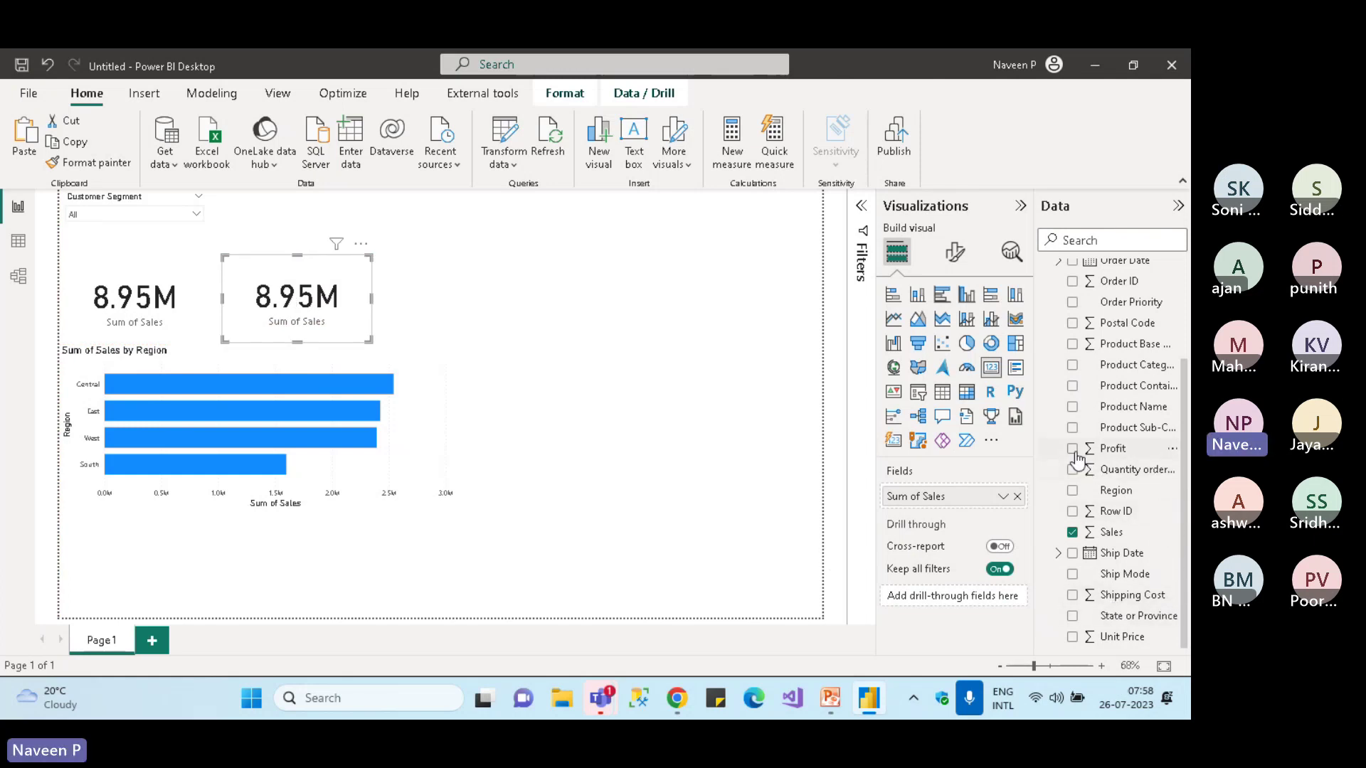
# Replace Sales with Profit in the second card, then duplicate that card and place the copy beside it in line with the others
pyautogui.moveTo(1078, 459); pyautogui.dragTo(976, 494)
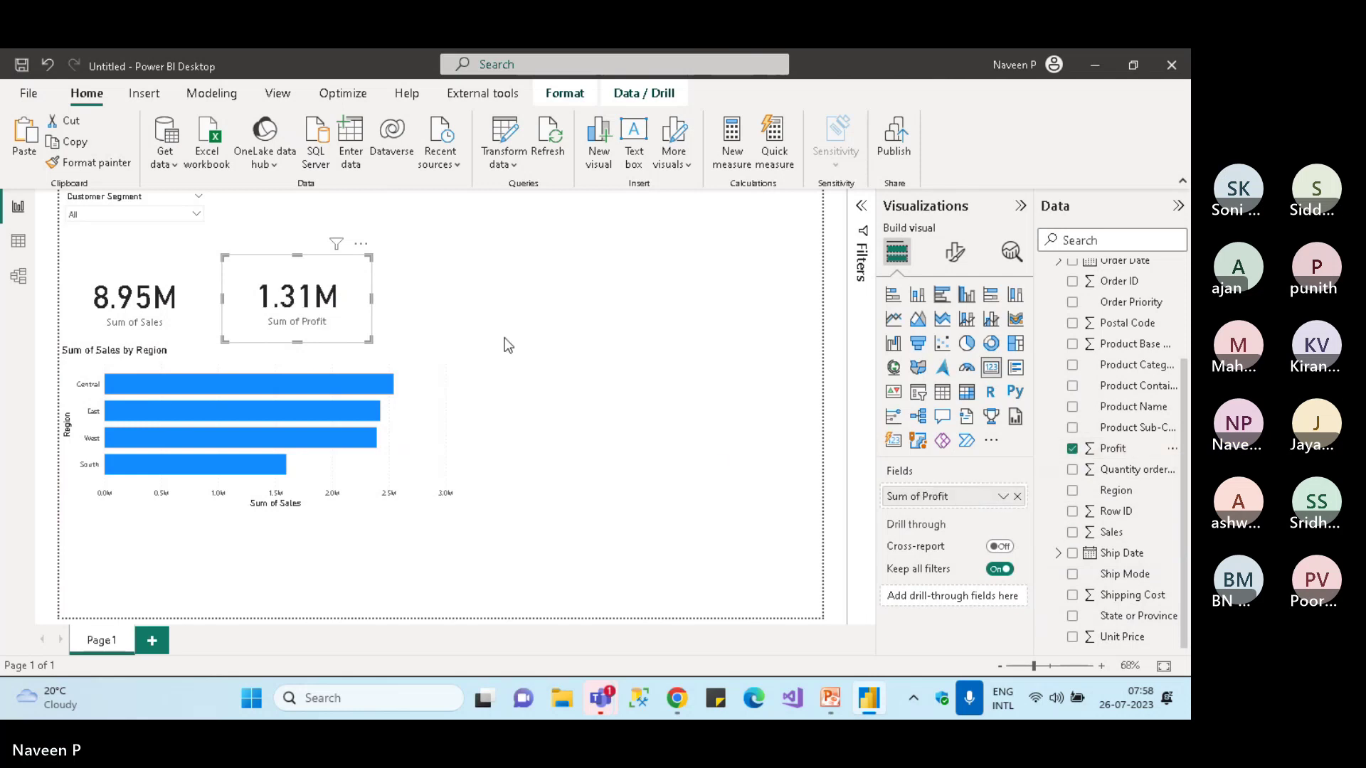
pyautogui.hotkey('ctrl', 'c')
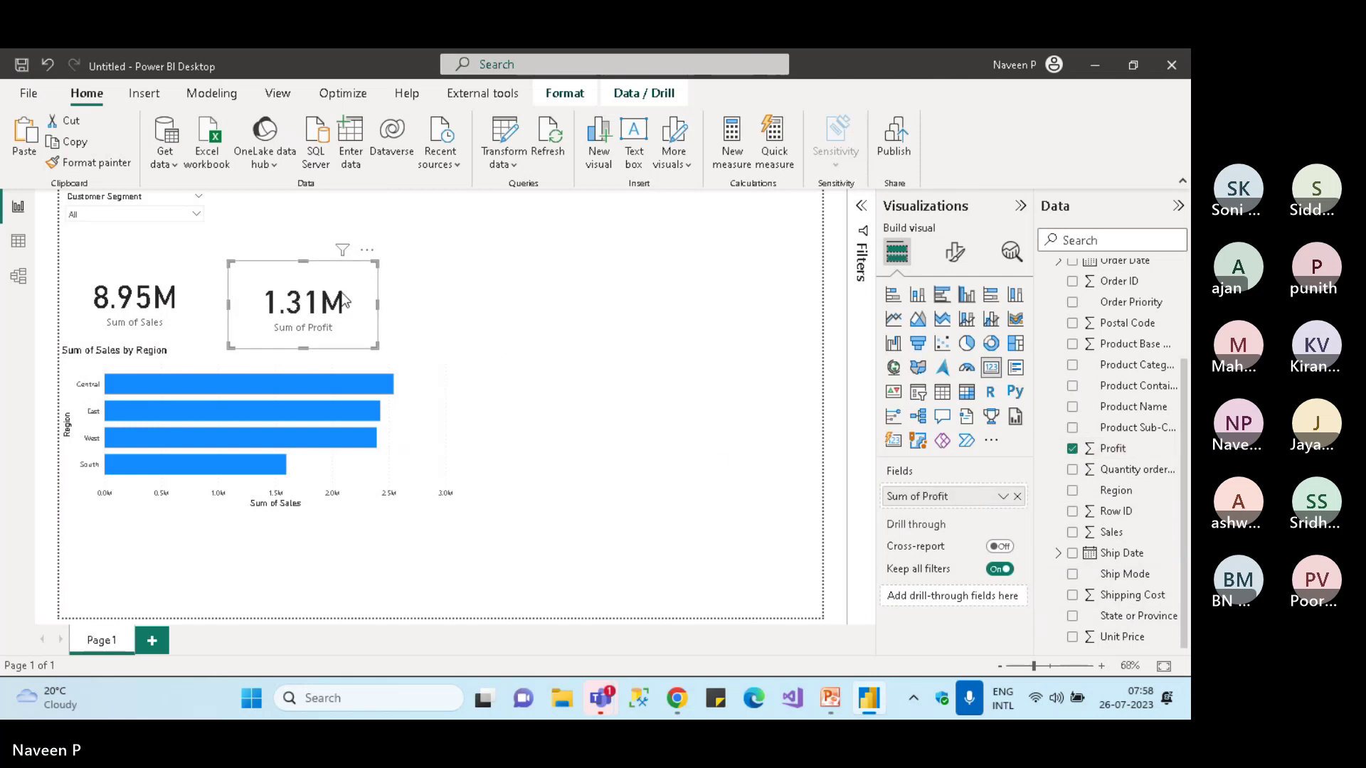
pyautogui.hotkey('ctrl', 'v')
pyautogui.moveTo(340, 295); pyautogui.dragTo(491, 295)
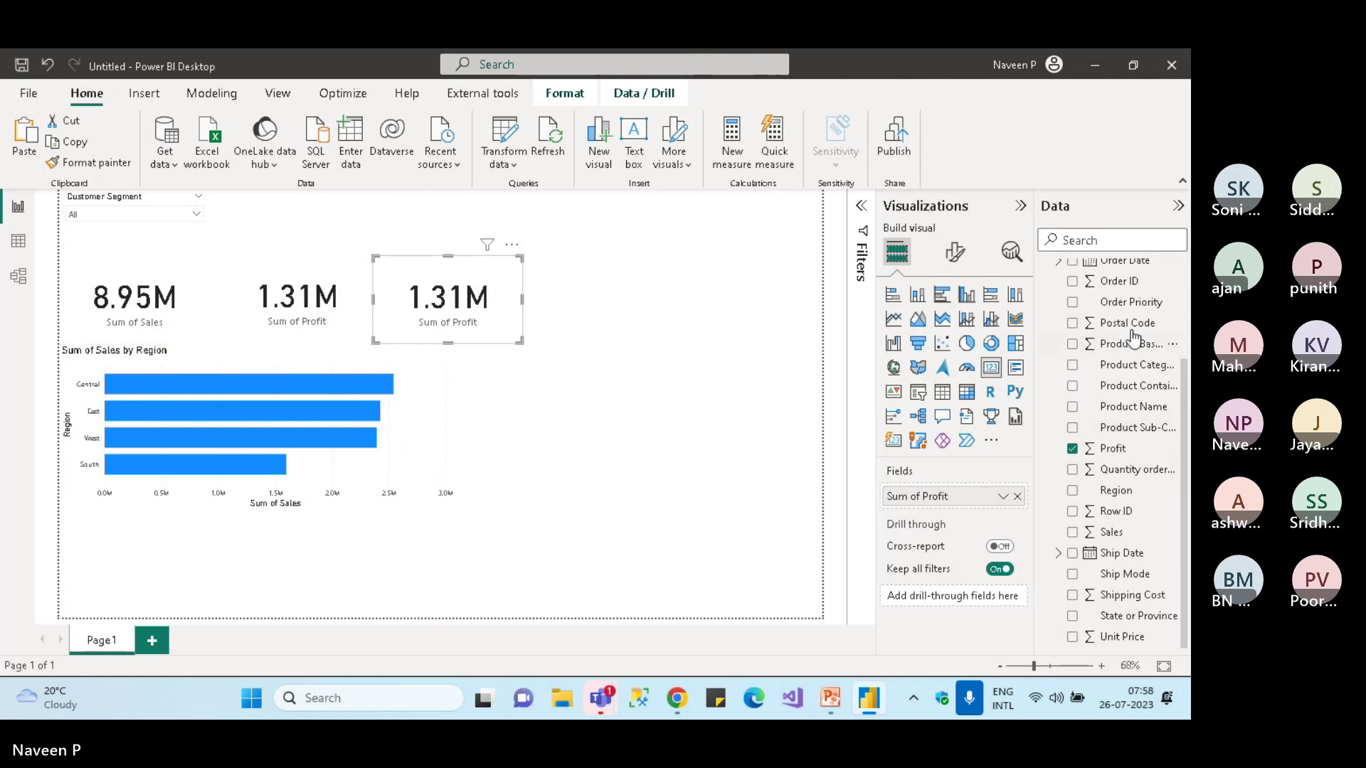
# Search the fields for "dis" and try to replace the third card's field with Discount
pyautogui.write('d')
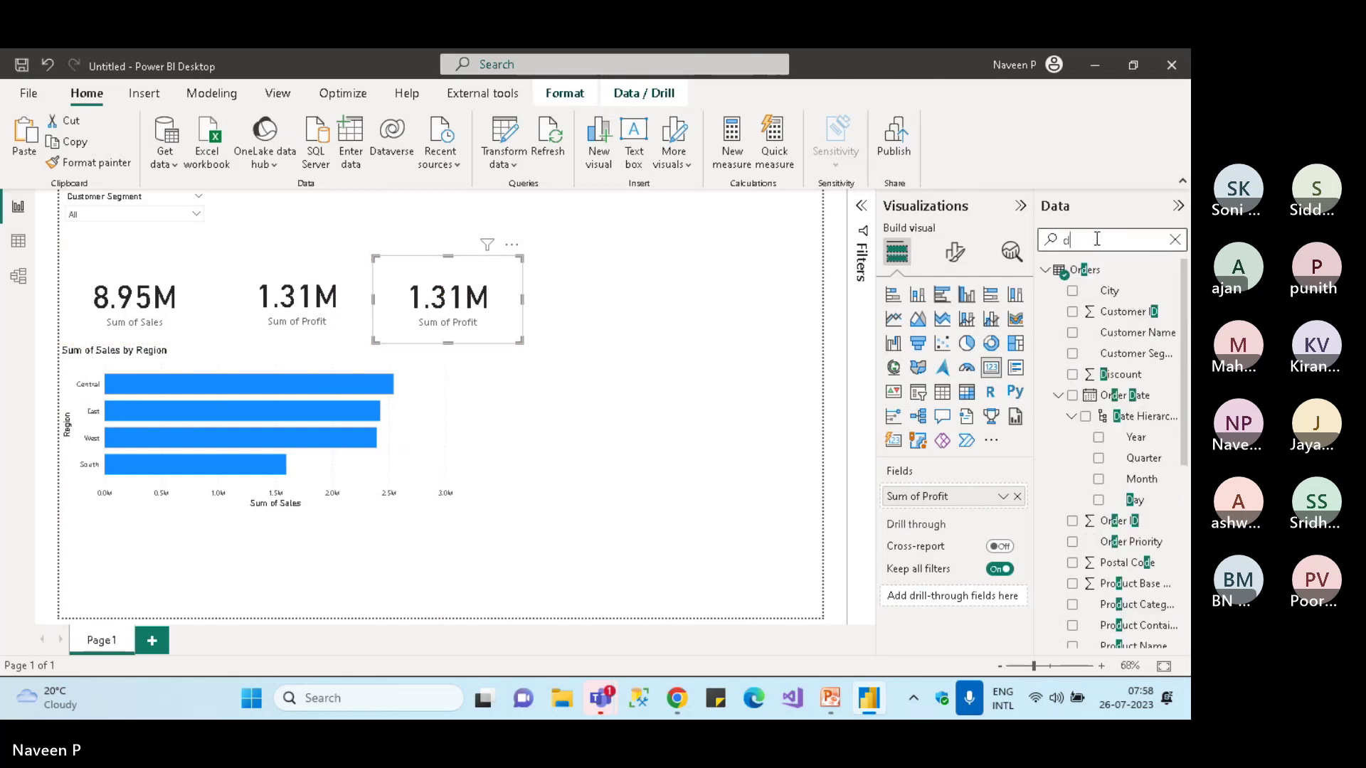
pyautogui.write('is')
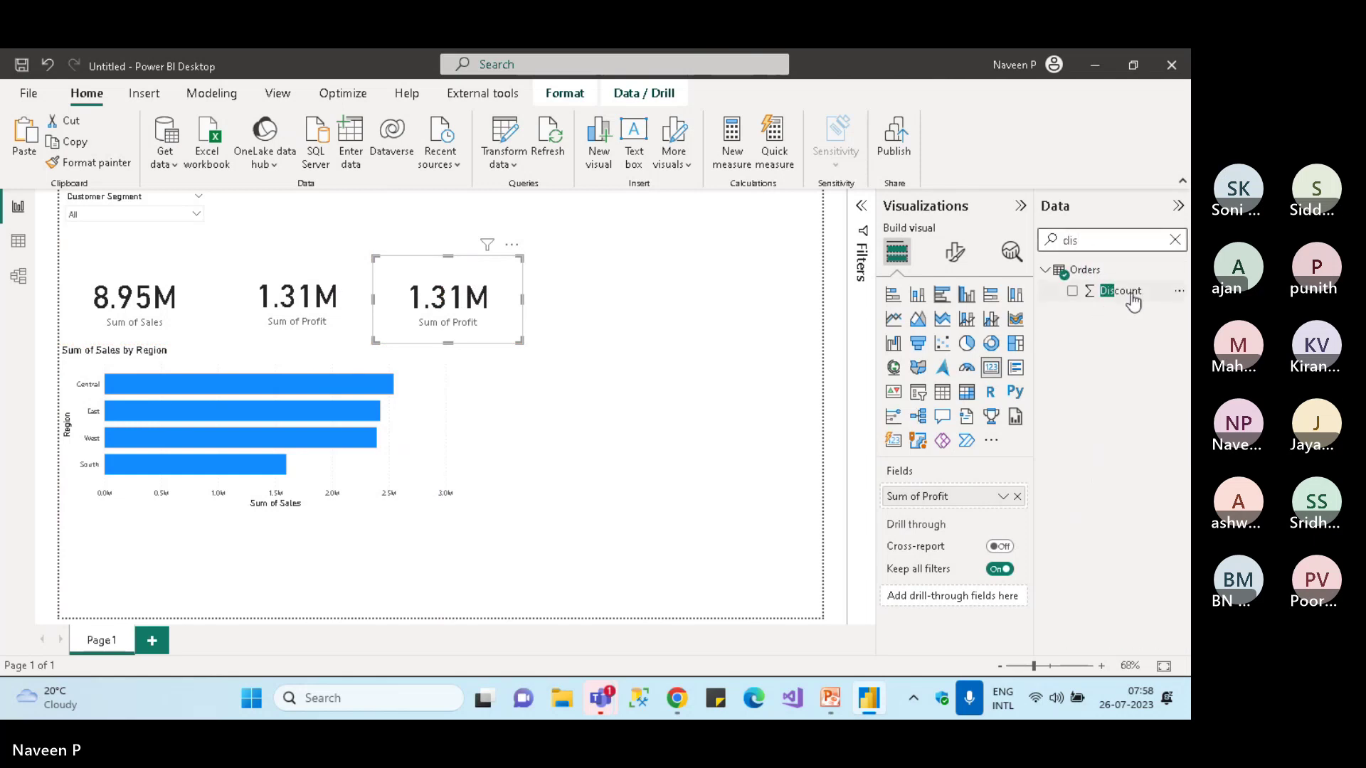
pyautogui.moveTo(1117, 291); pyautogui.dragTo(962, 491)
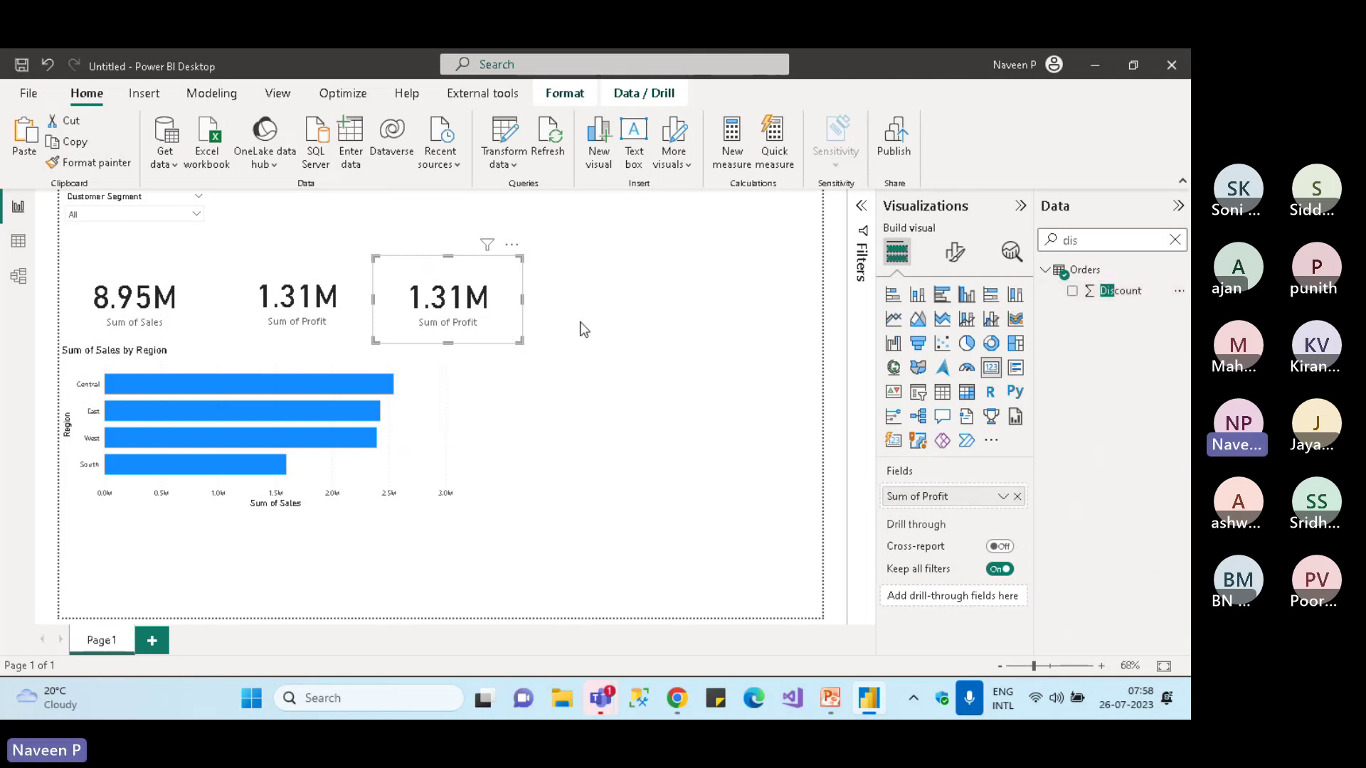
pyautogui.click(366, 377)
pyautogui.click(365, 377)
pyautogui.click(335, 360)
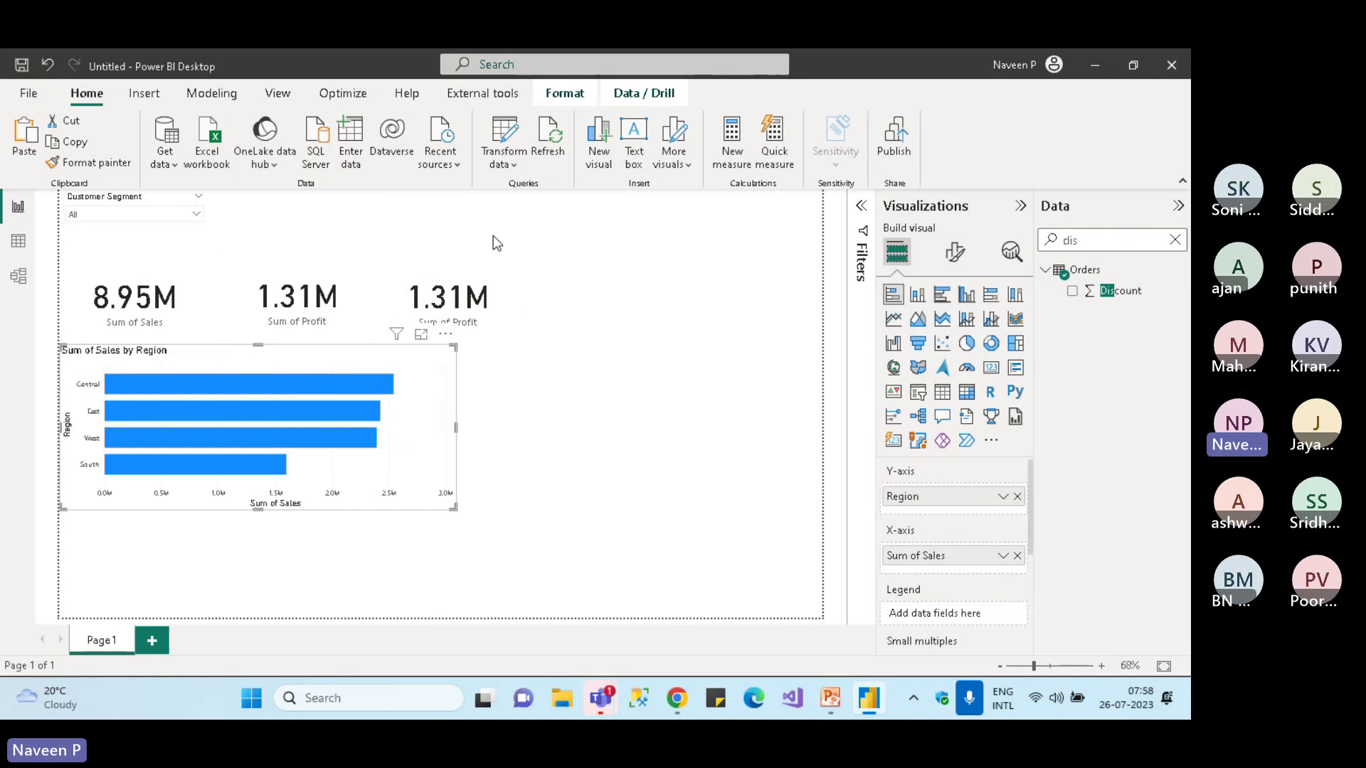
pyautogui.click(595, 249)
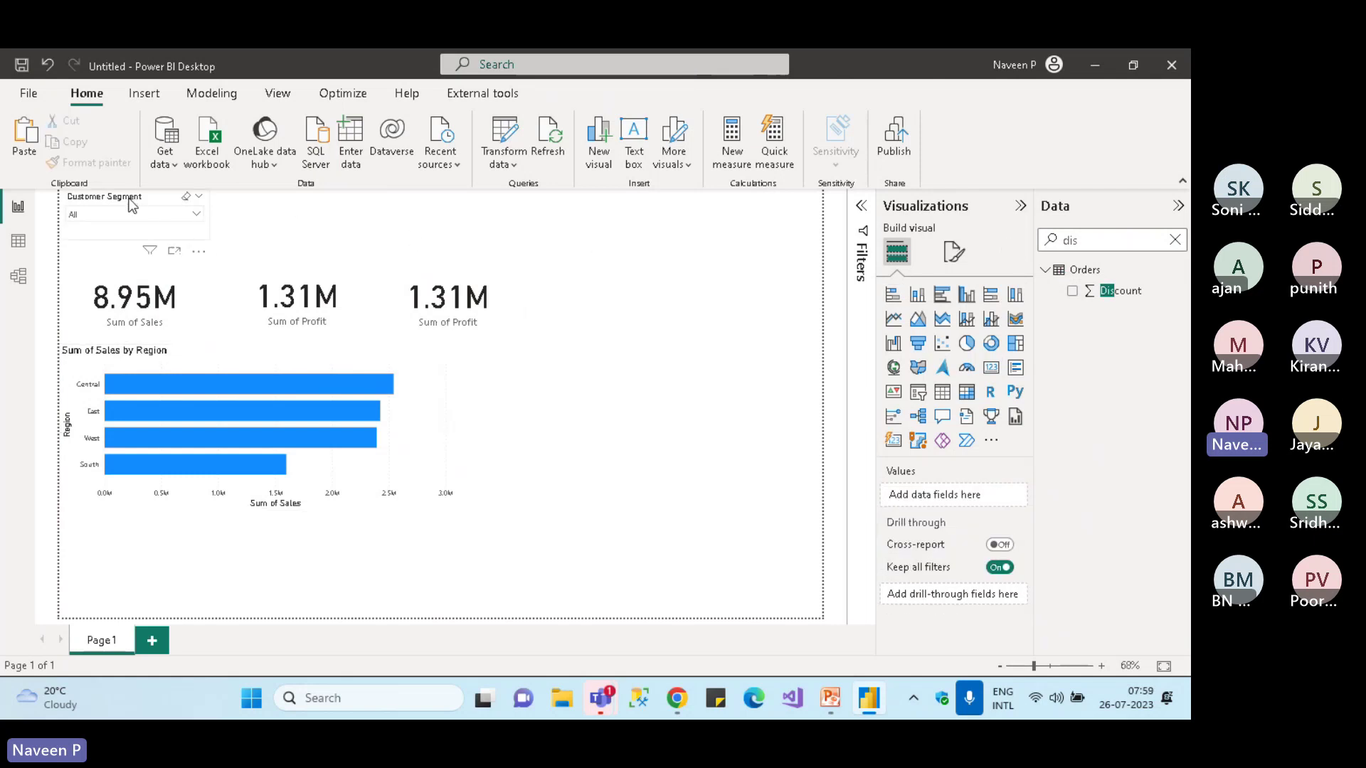
# Move the Customer Segment slicer slightly down the page to free space for a heading
pyautogui.click(132, 206)
pyautogui.moveTo(131, 206); pyautogui.dragTo(129, 232)
pyautogui.click(305, 213)
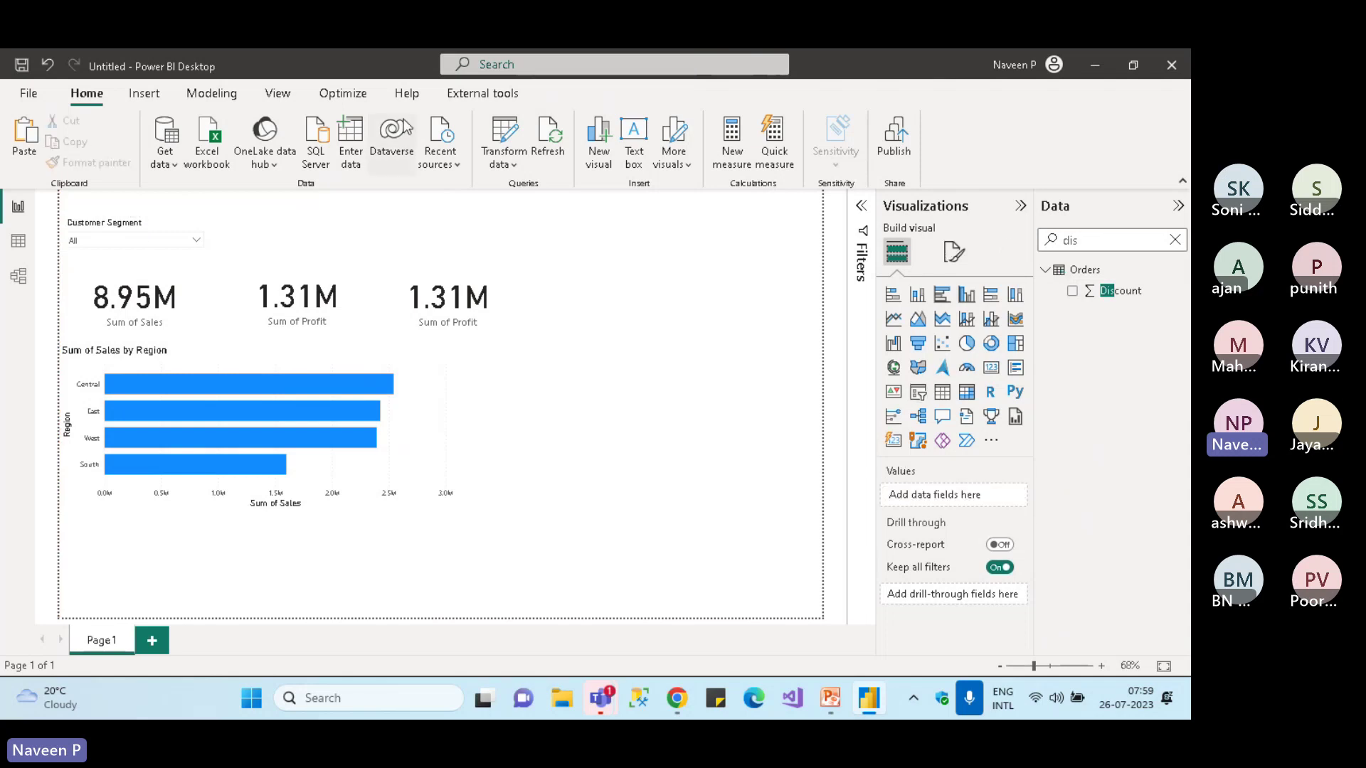
# Add a text box at the top of the report page, widen it, and enter the heading "Sales Report"
pyautogui.click(642, 151)
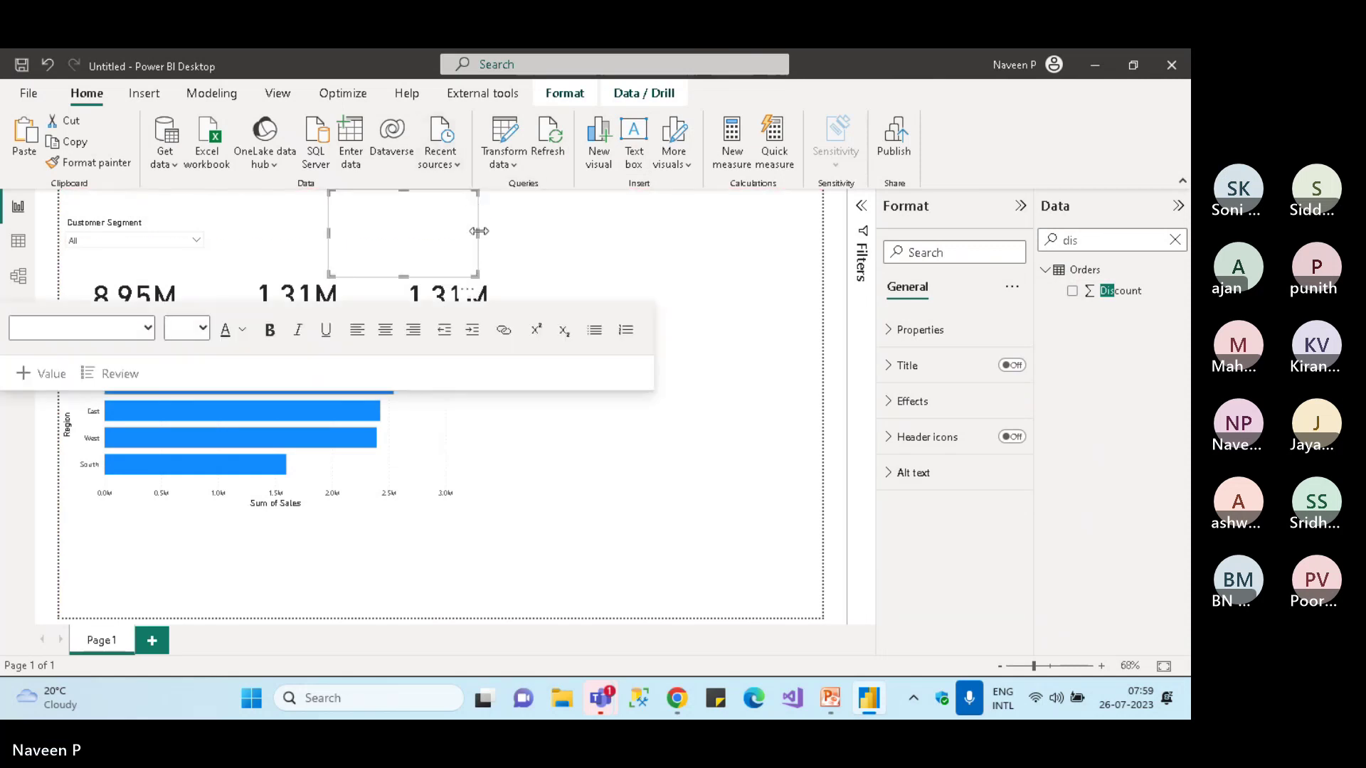
pyautogui.moveTo(478, 232); pyautogui.dragTo(551, 233)
pyautogui.click(463, 199)
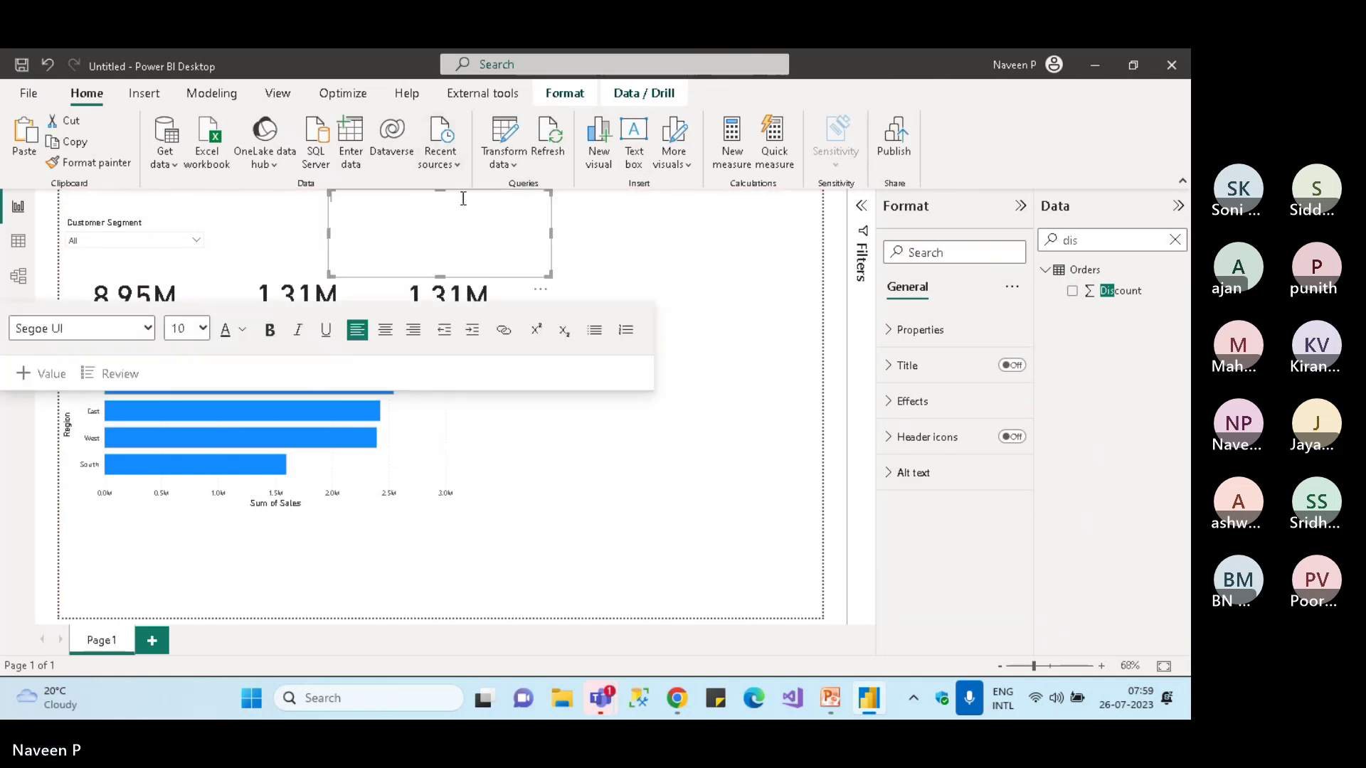
pyautogui.write('Sa')
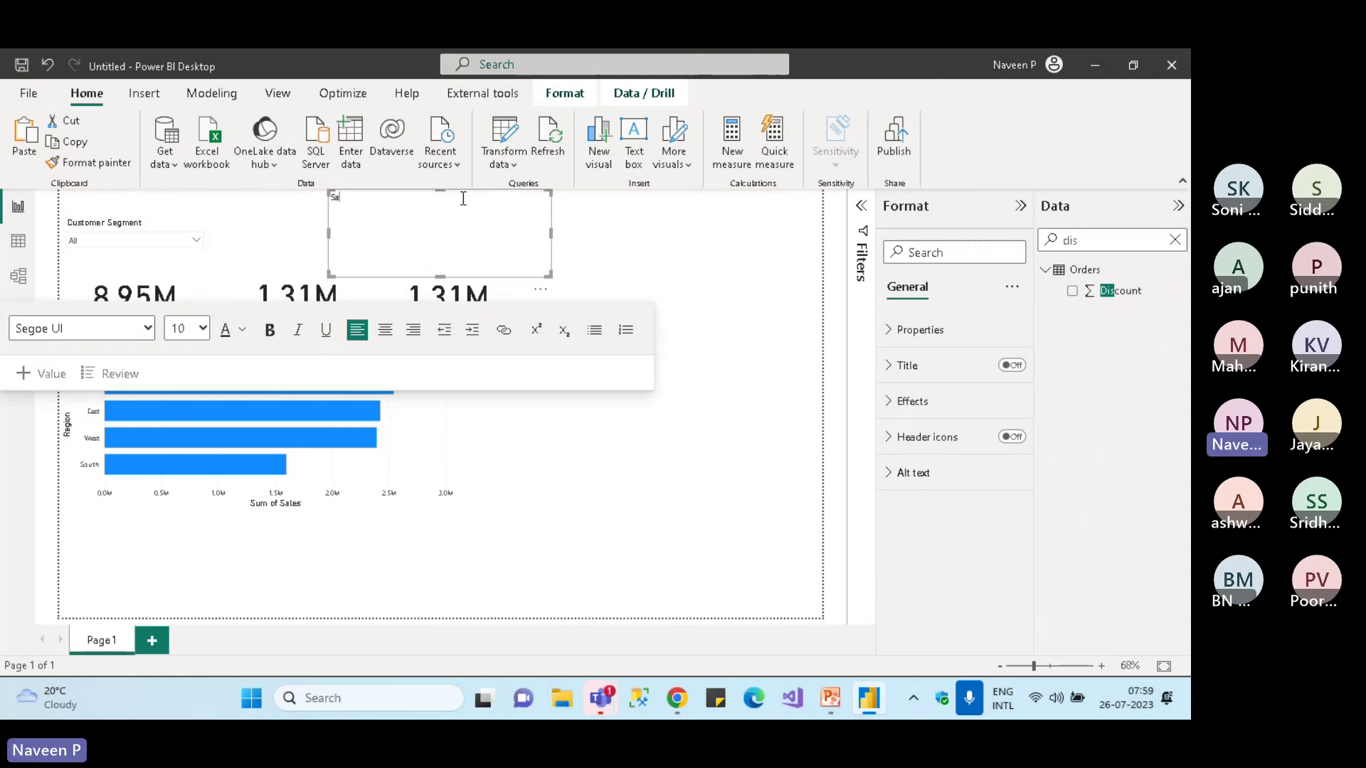
pyautogui.write('les Report')
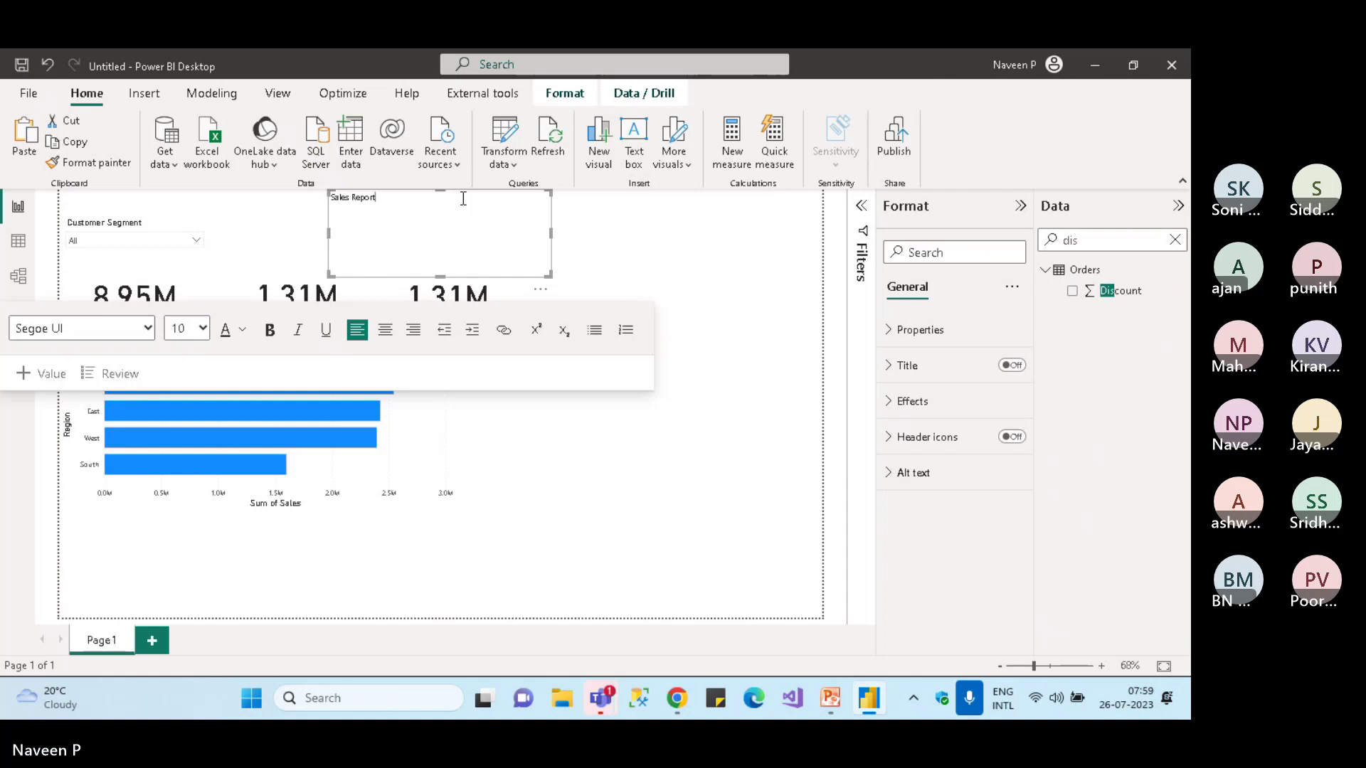
# Format the whole Sales Report heading in Segoe UI at font size 24
pyautogui.hotkey('ctrl', 'a')
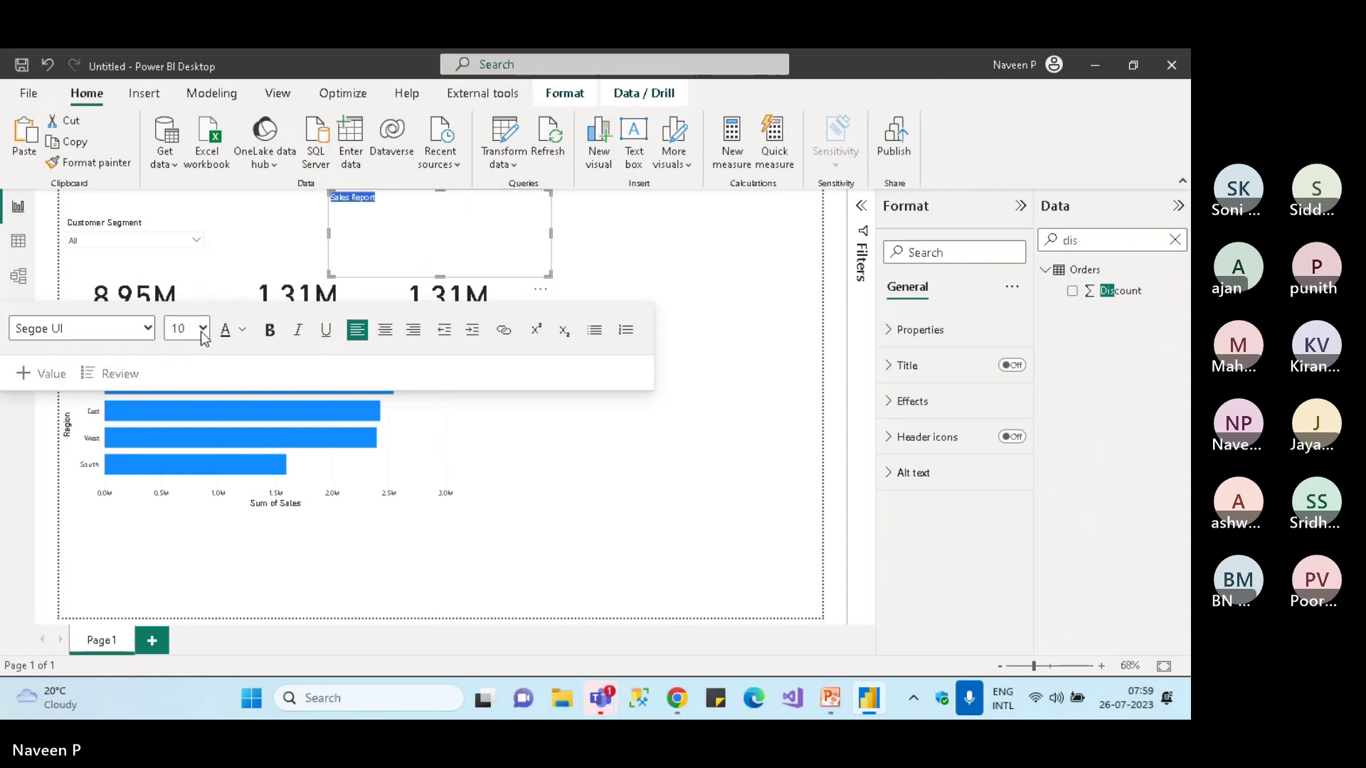
pyautogui.click(121, 331)
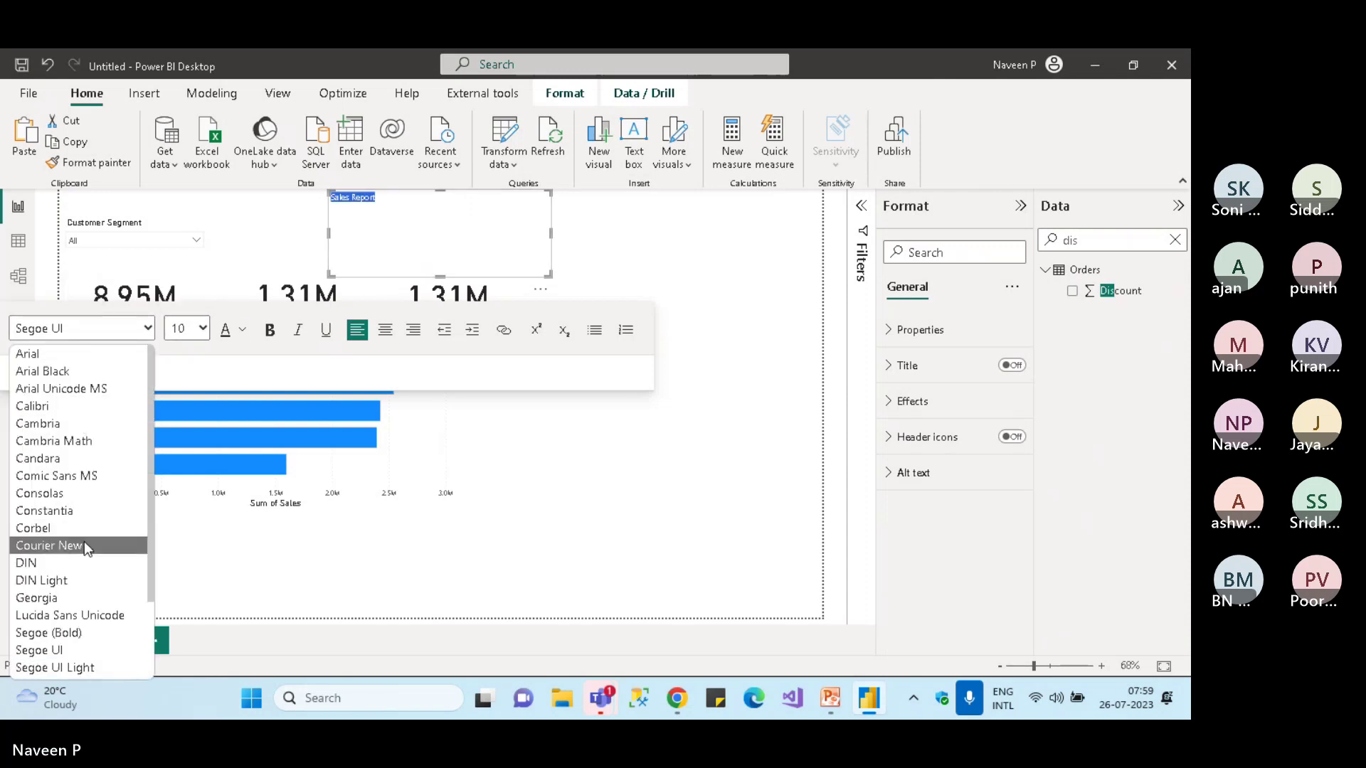
pyautogui.press('s')
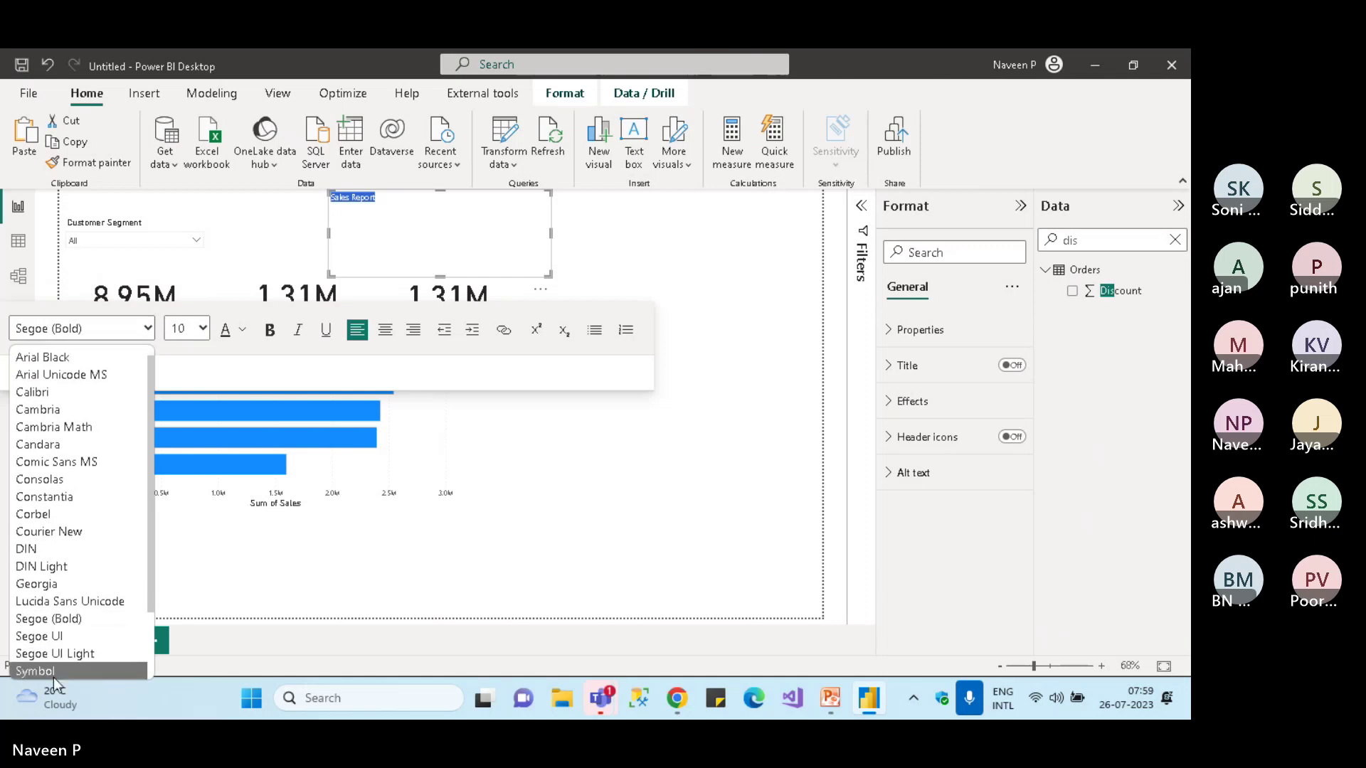
pyautogui.click(49, 636)
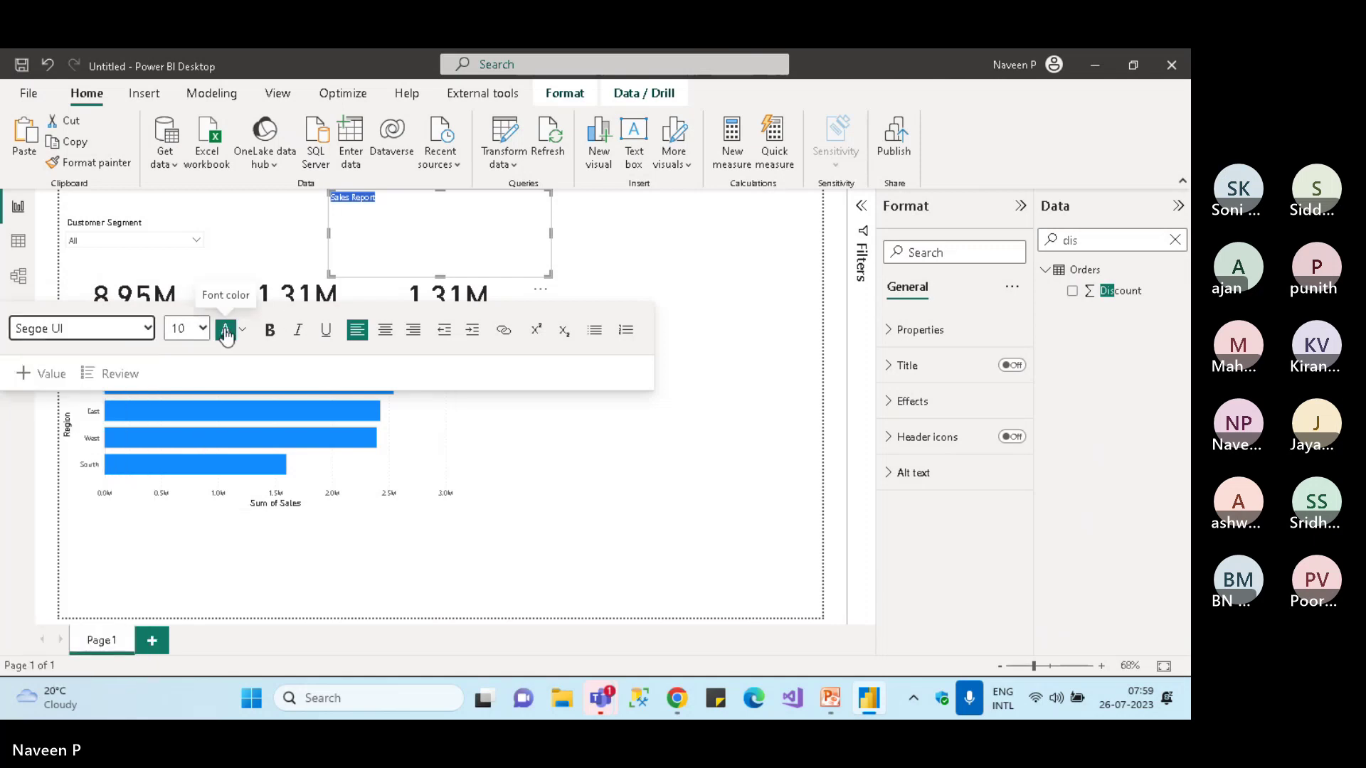
pyautogui.click(202, 328)
pyautogui.click(181, 475)
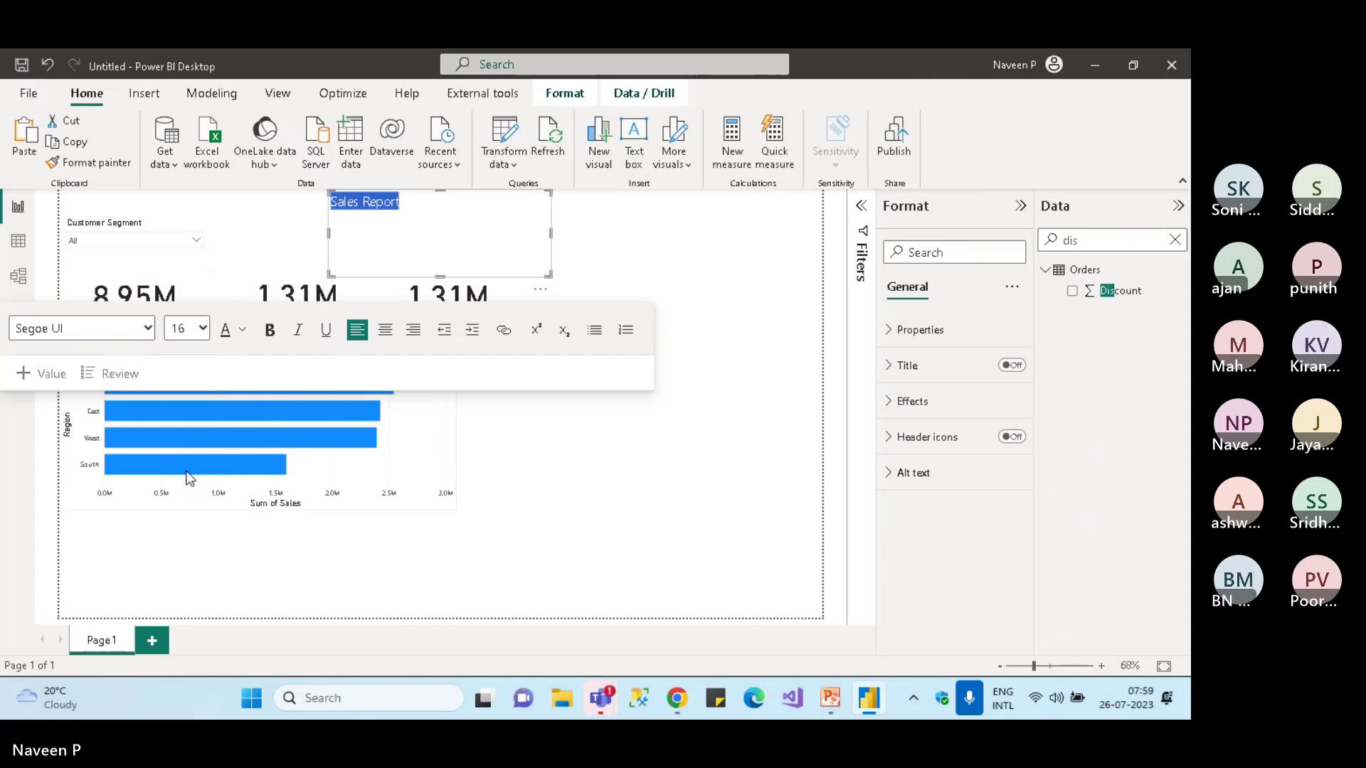
pyautogui.click(178, 328)
pyautogui.click(188, 528)
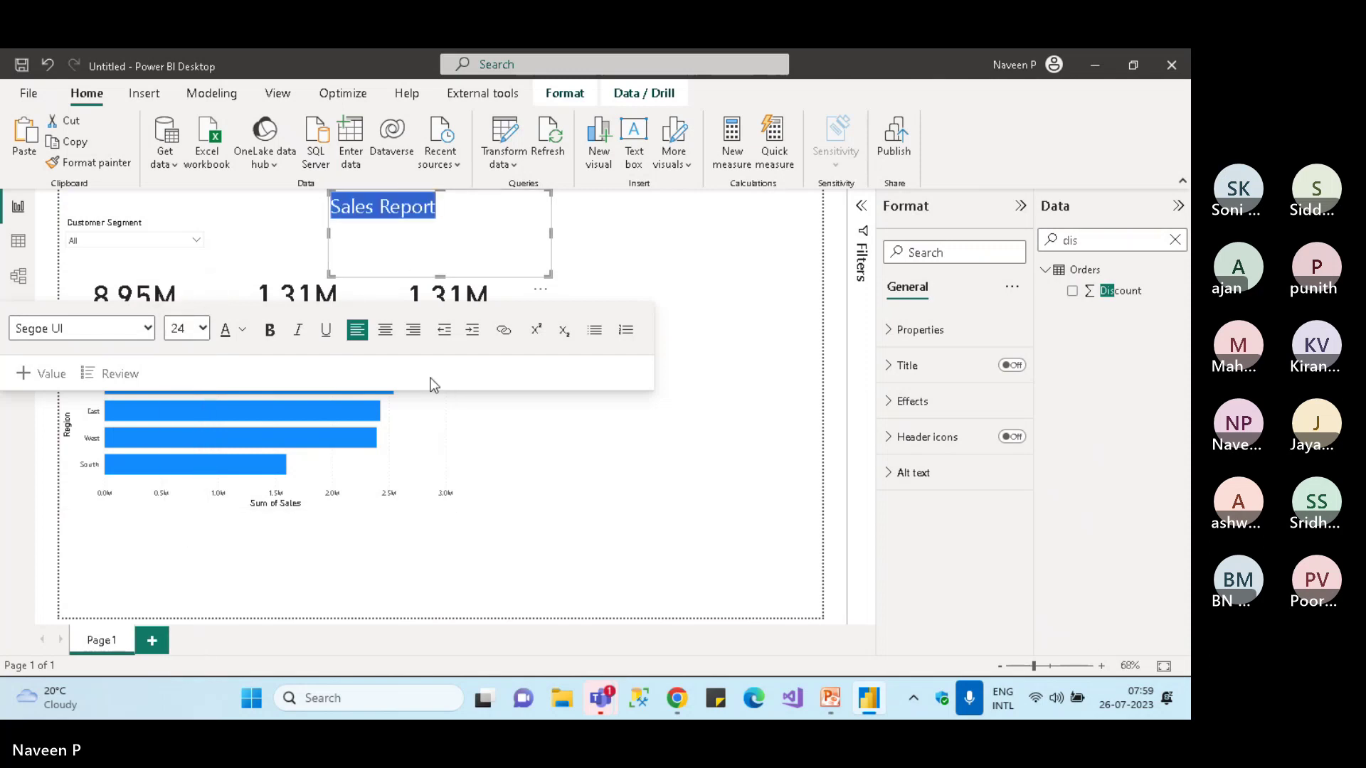
# Shrink the Sales Report text box to fit its heading and shift it slightly toward the page's centre
pyautogui.moveTo(551, 234); pyautogui.dragTo(395, 229)
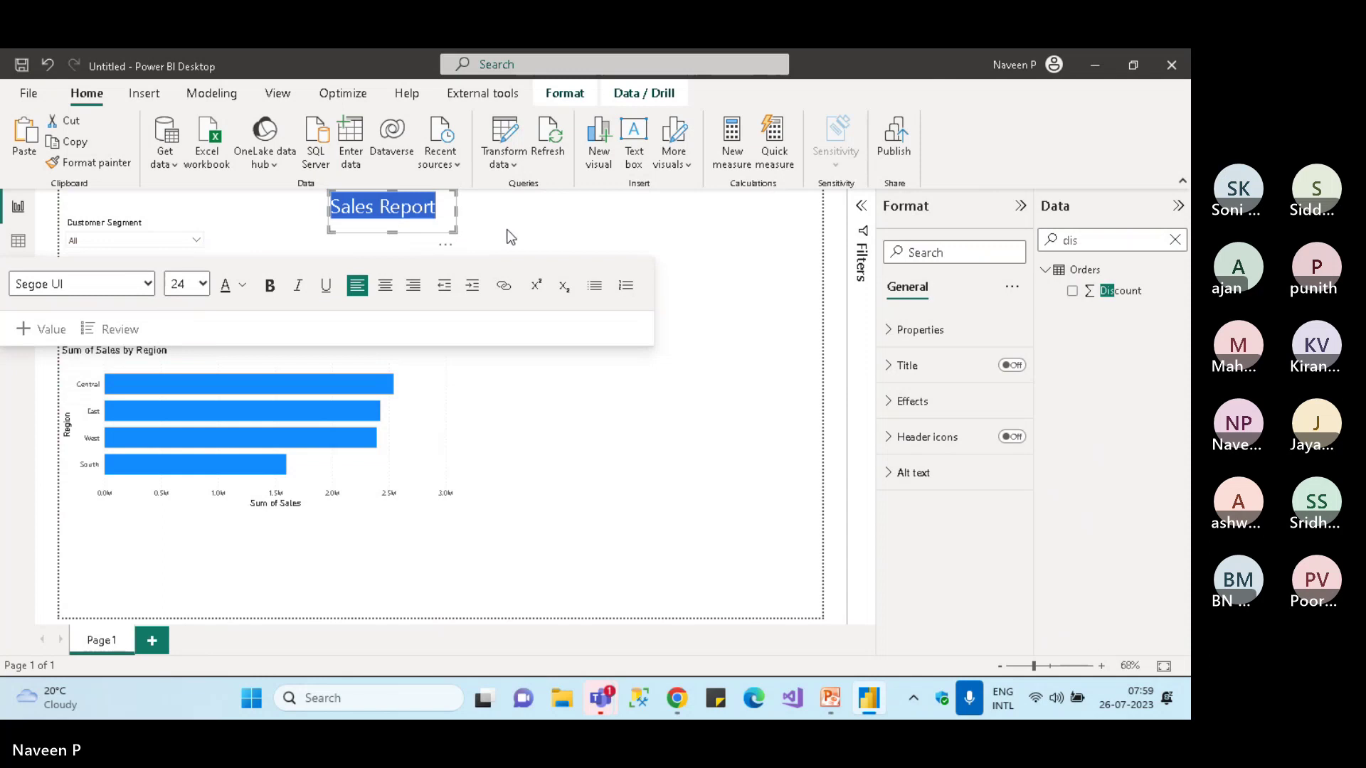
pyautogui.click(546, 238)
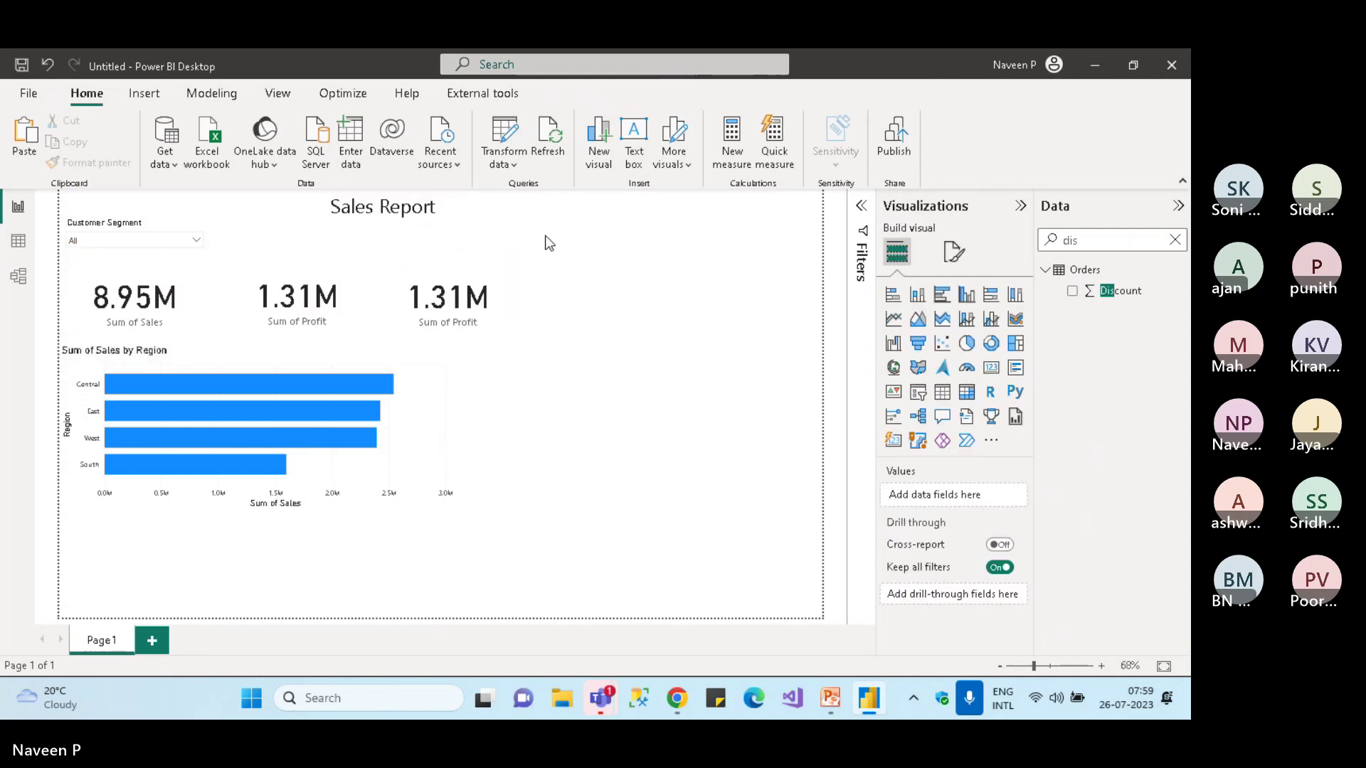
pyautogui.click(448, 207)
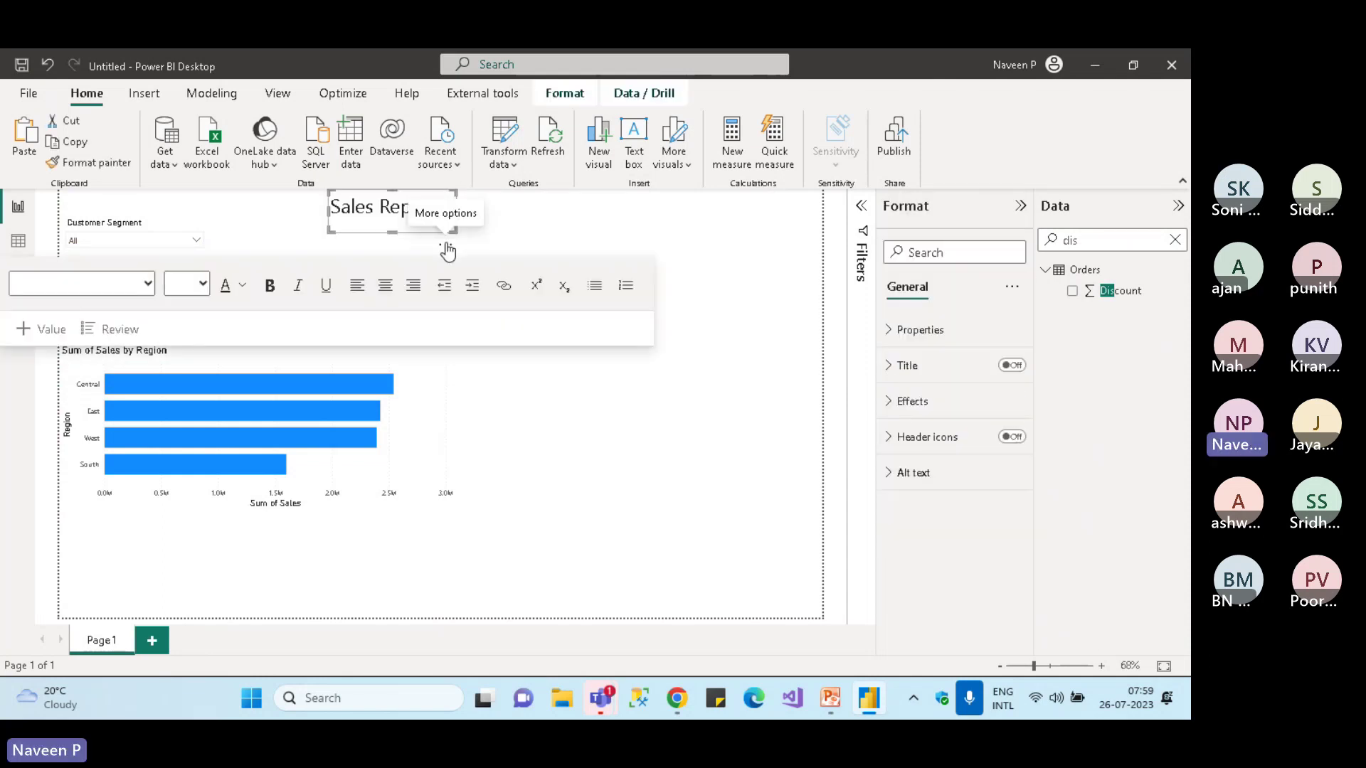
pyautogui.moveTo(449, 244); pyautogui.dragTo(484, 252)
pyautogui.click(591, 211)
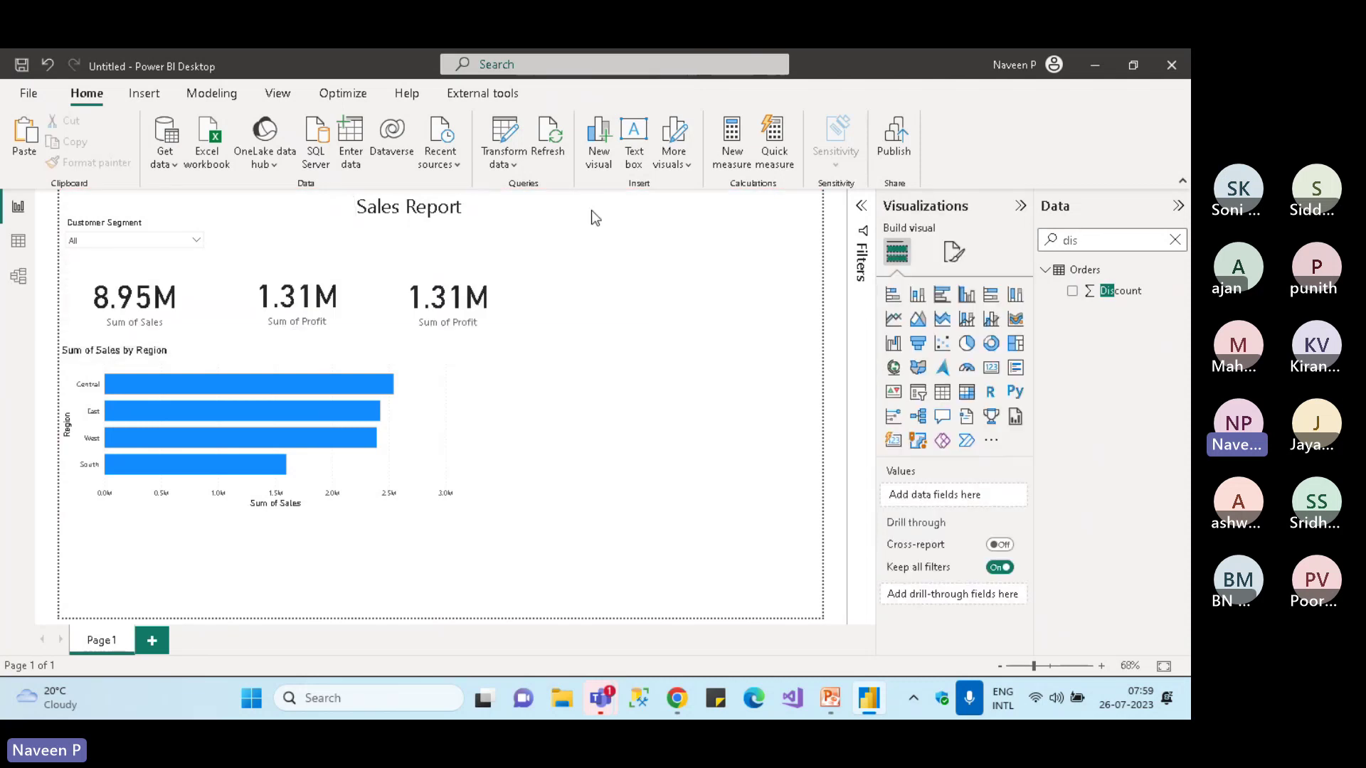
# Duplicate the Sales by Region bar chart and place the copy level beside the original, against the page's far edge
pyautogui.click(297, 365)
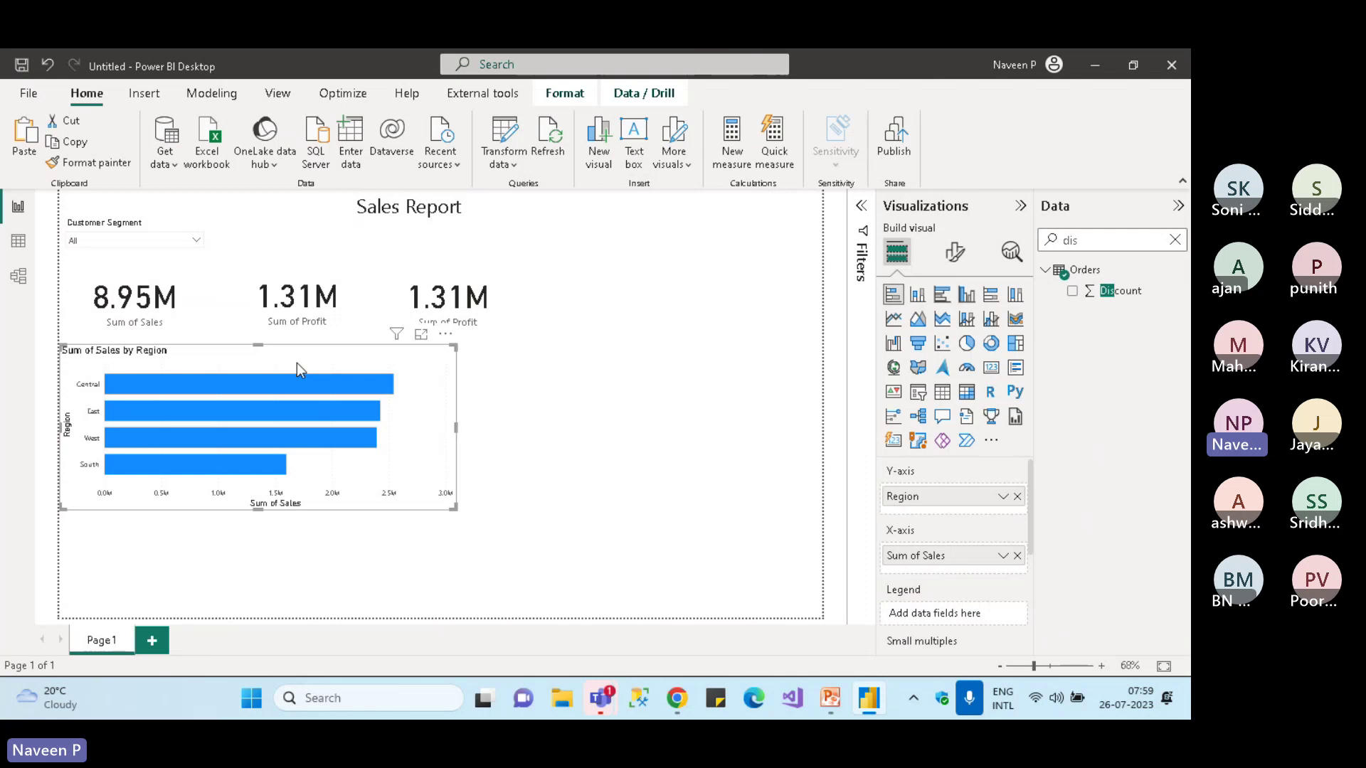
pyautogui.hotkey('ctrl', 'c')
pyautogui.hotkey('ctrl', 'v')
pyautogui.moveTo(301, 365); pyautogui.dragTo(702, 360)
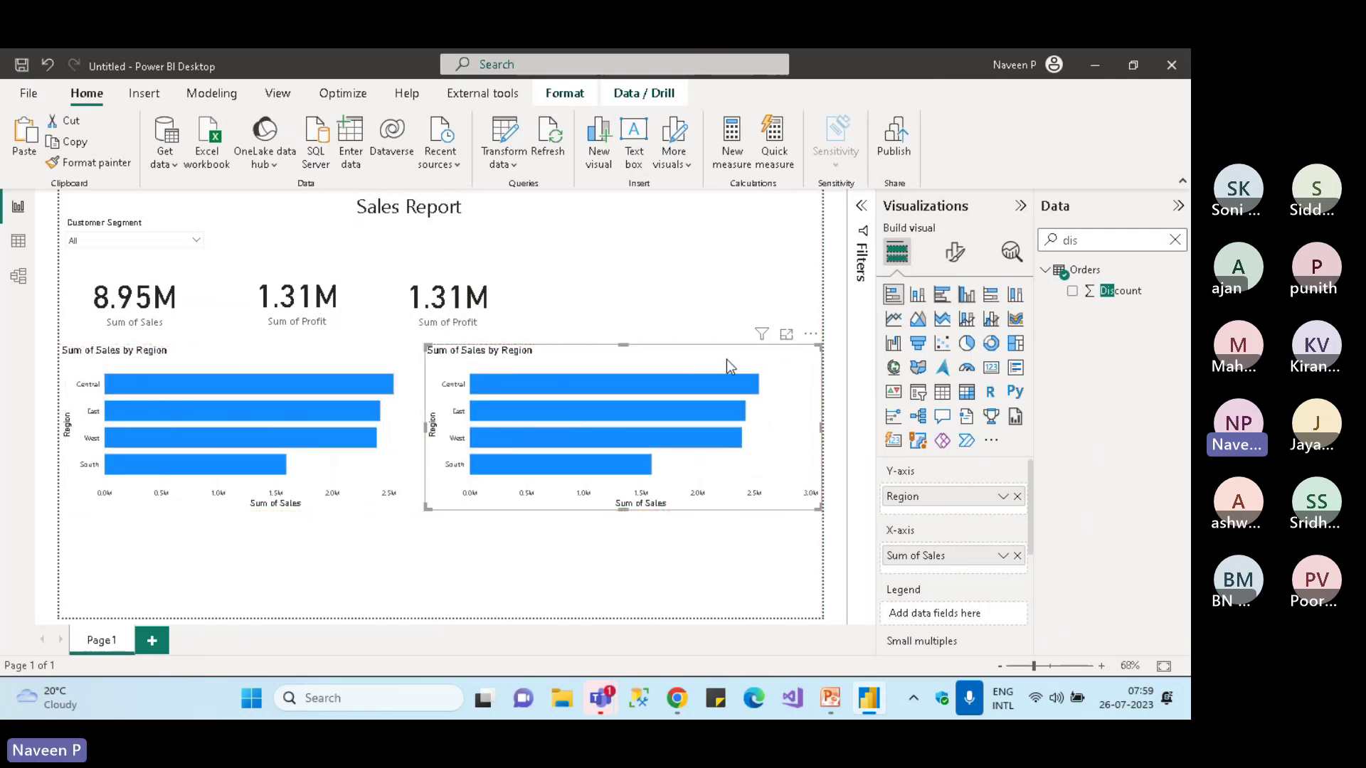
# Replace Region with Product Category in the duplicated chart and convert it to a donut chart
pyautogui.click(1175, 239)
pyautogui.write('cat')
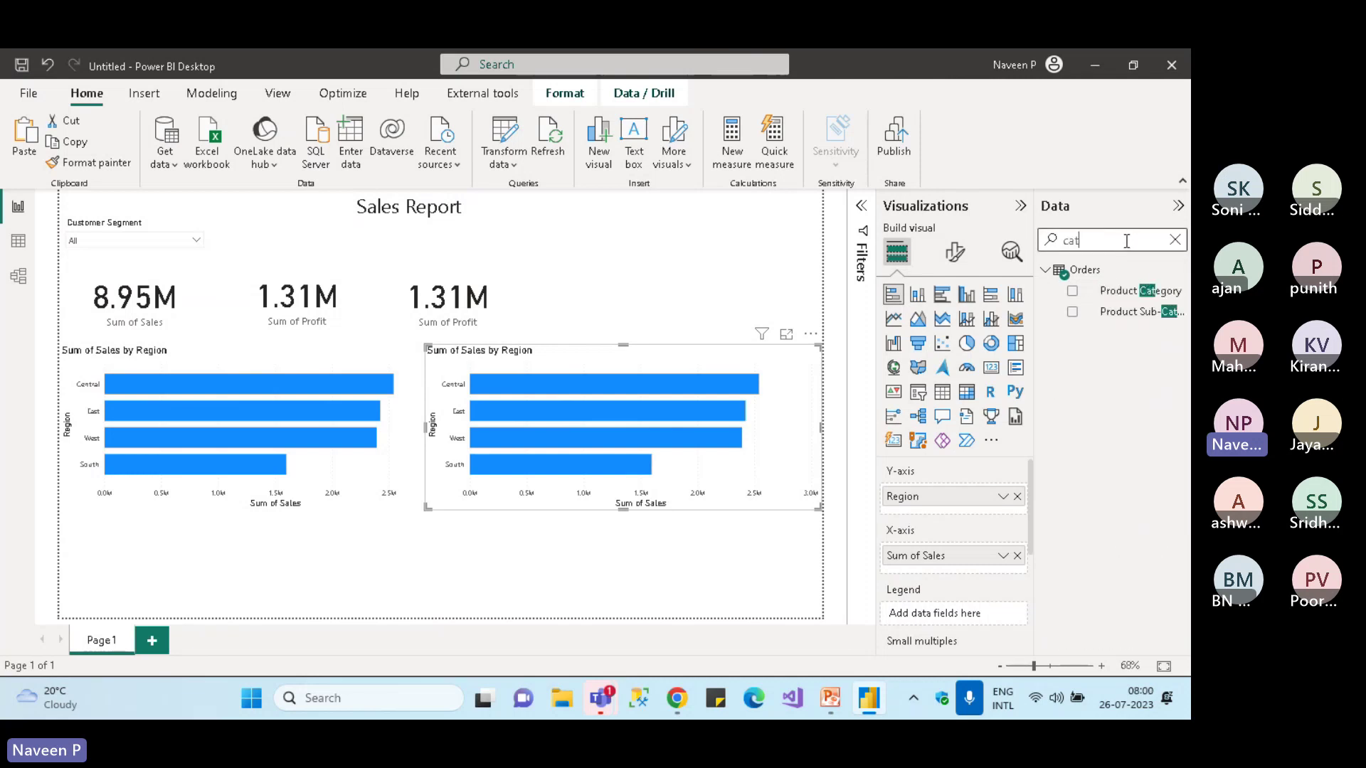
pyautogui.moveTo(1140, 290); pyautogui.dragTo(996, 502)
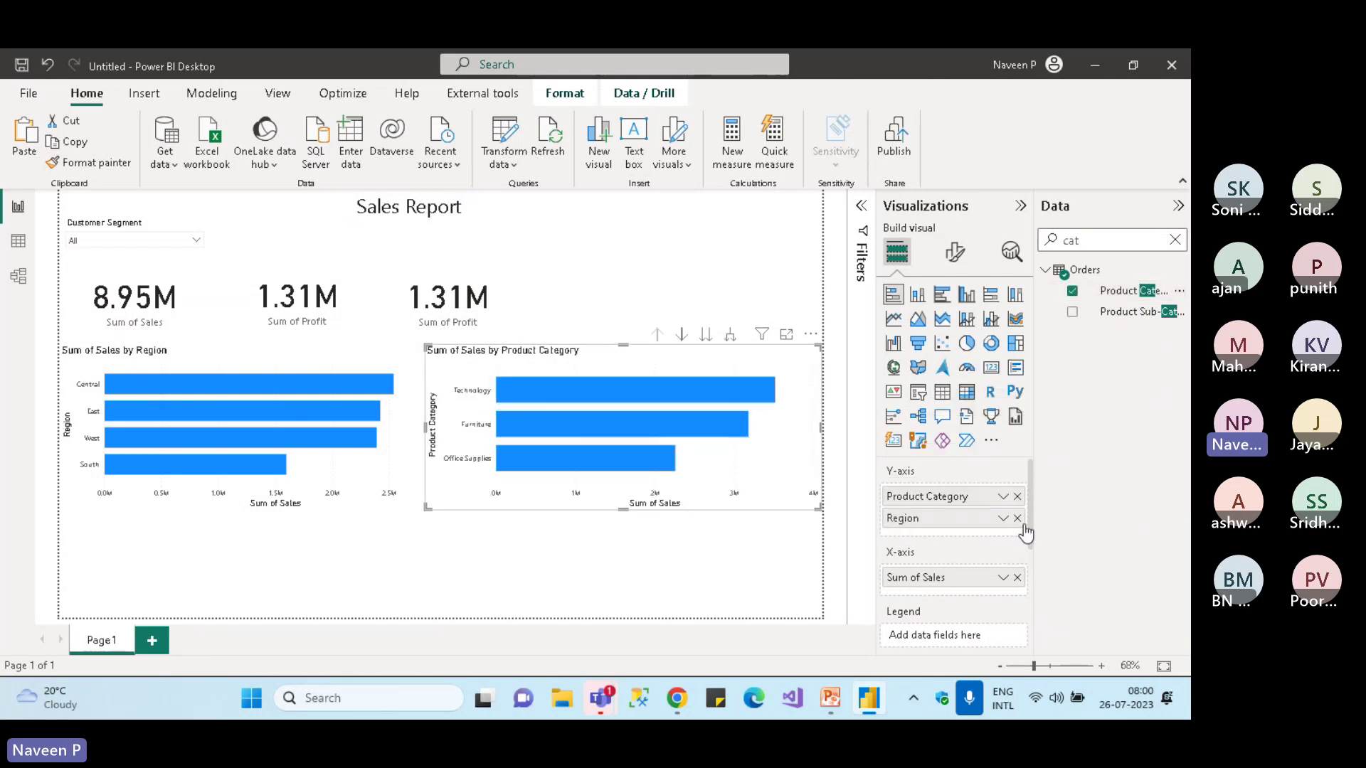
pyautogui.click(1018, 518)
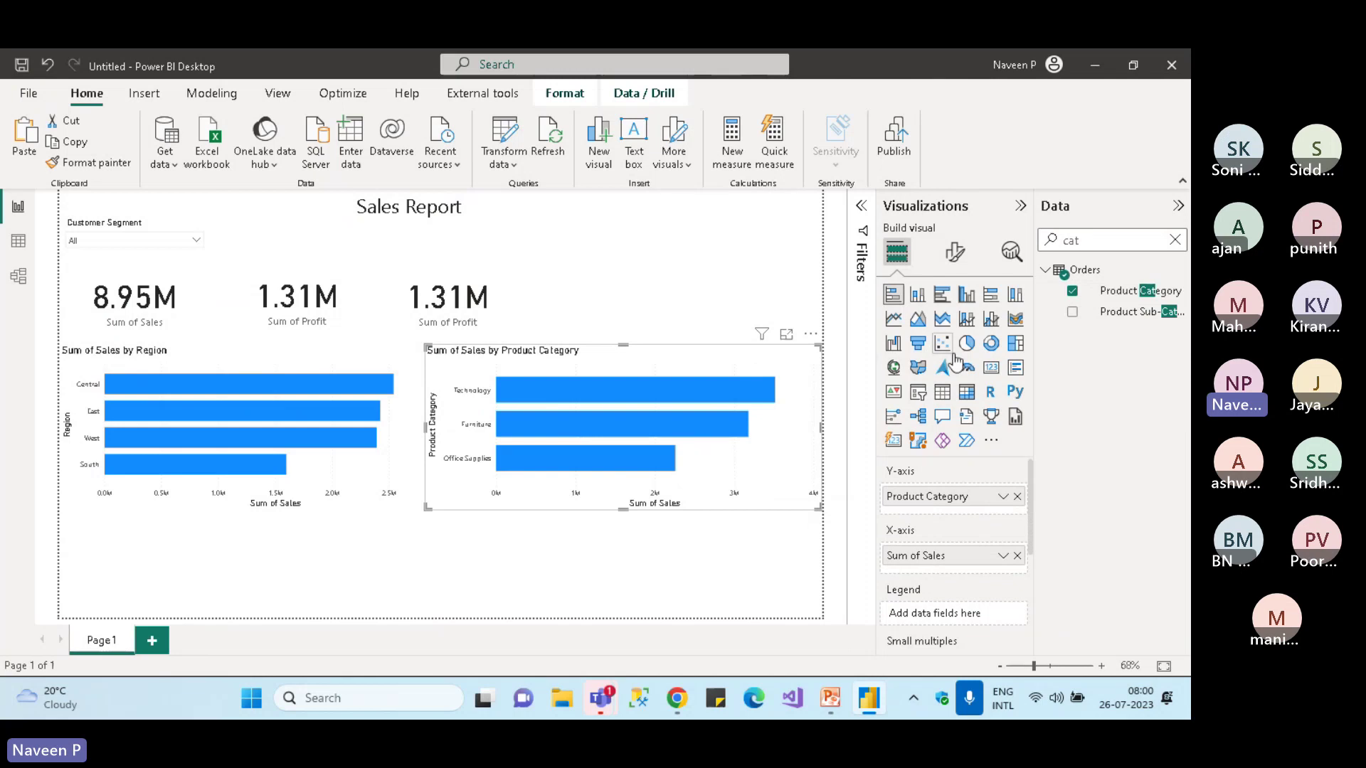
pyautogui.click(991, 343)
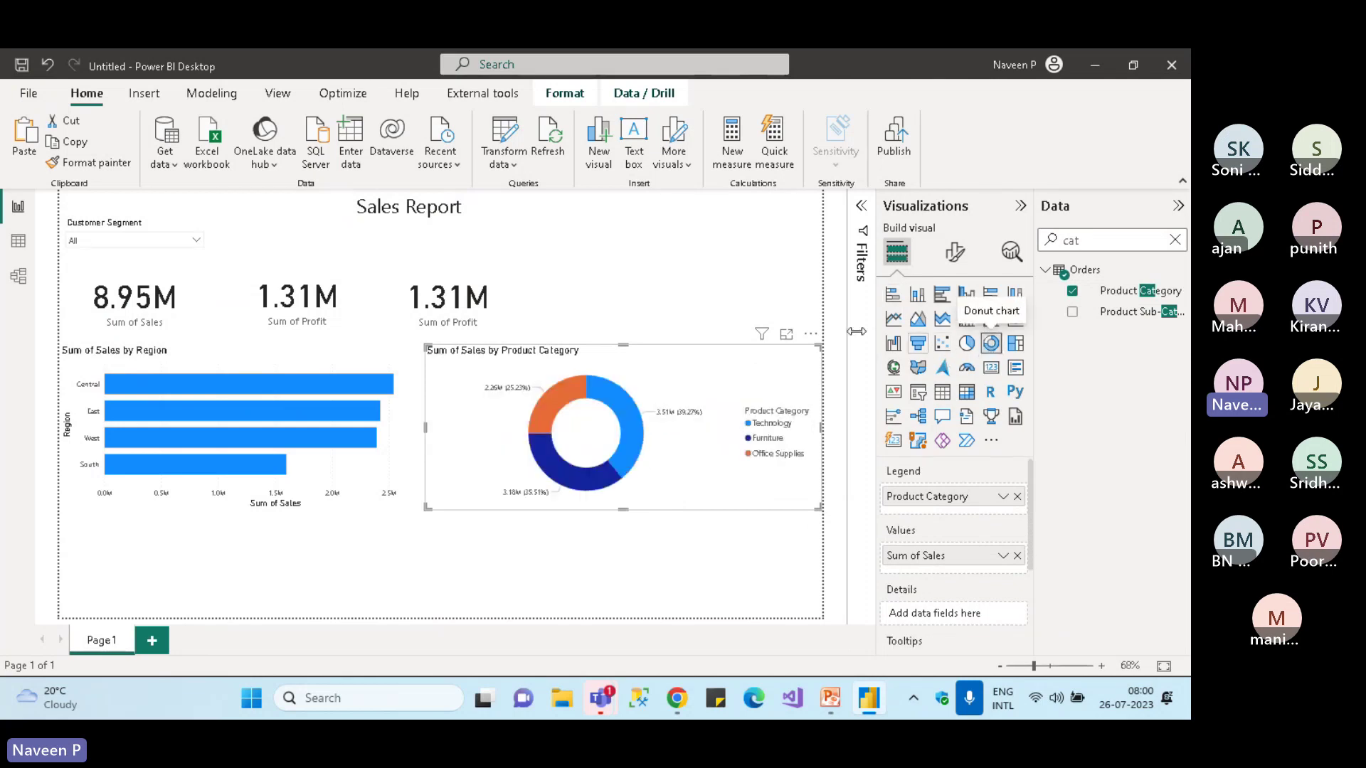
pyautogui.click(516, 291)
pyautogui.click(599, 279)
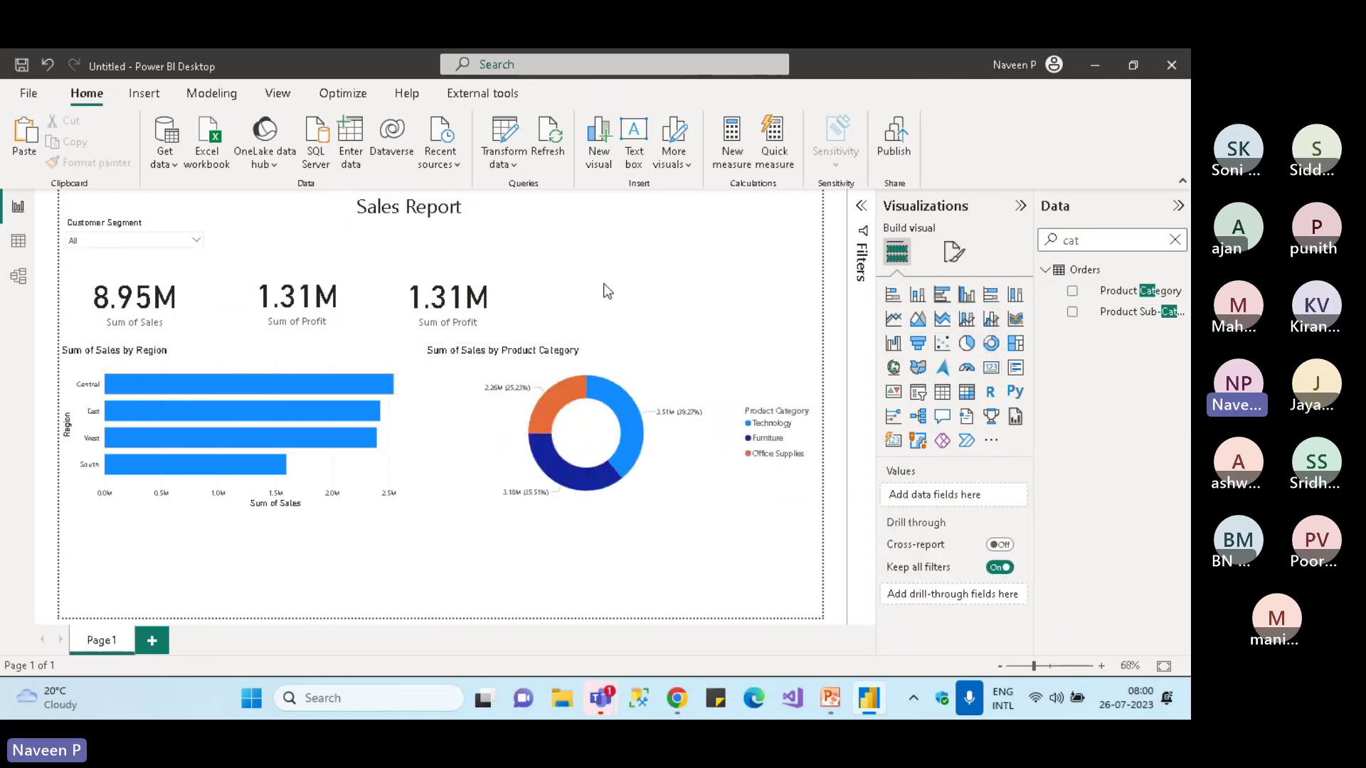
# Add an empty line chart beneath the bar and donut charts and stretch it across the full page width
pyautogui.click(893, 317)
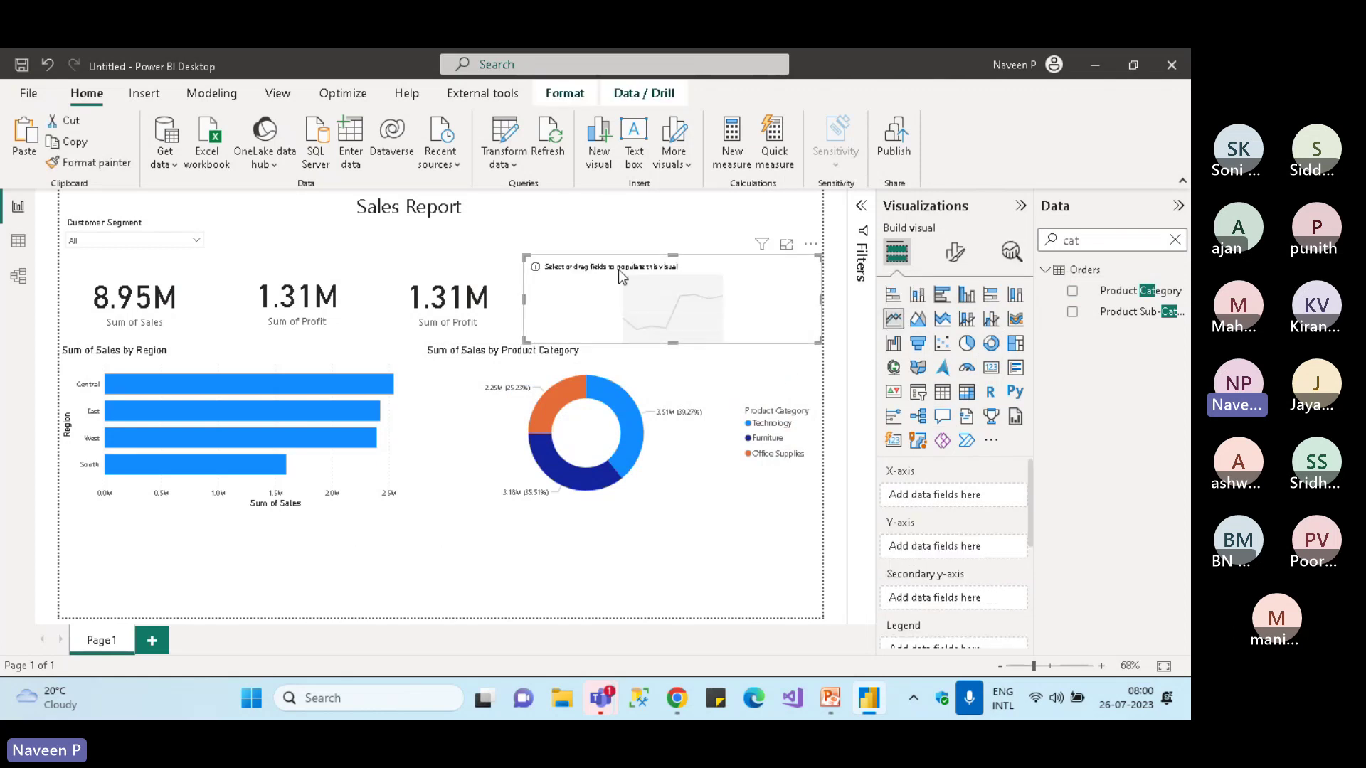
pyautogui.moveTo(618, 270); pyautogui.dragTo(158, 528)
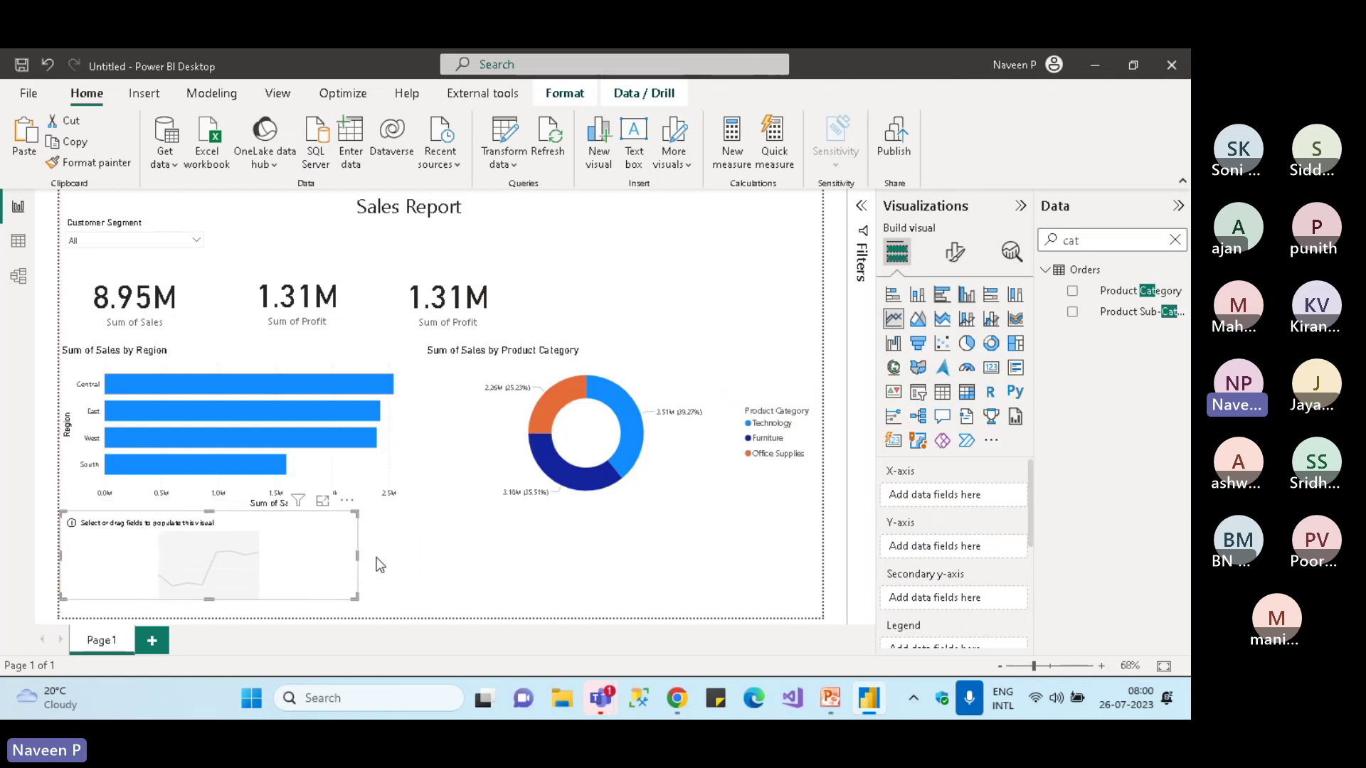
pyautogui.moveTo(357, 562); pyautogui.dragTo(831, 560)
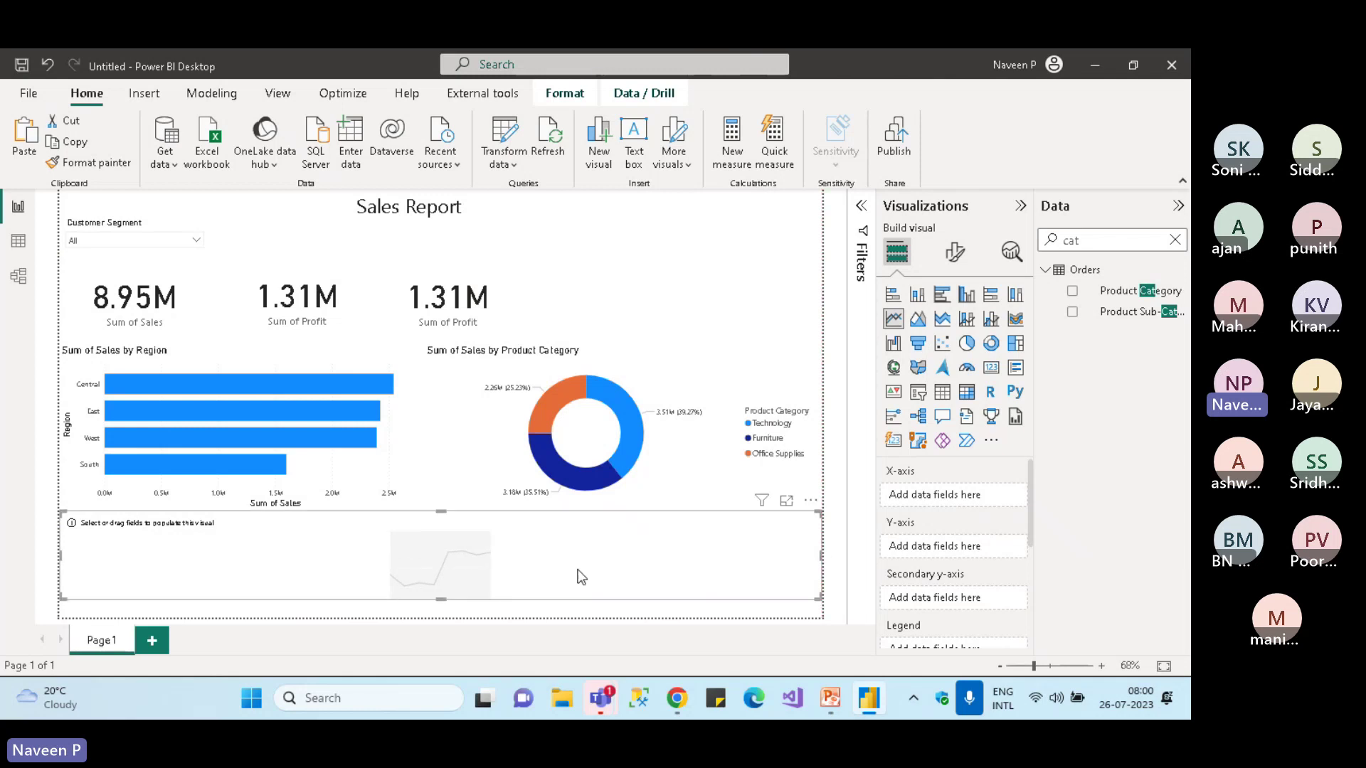
# Reduce the height of the Sales by Region bar chart from its lower edge
pyautogui.click(272, 362)
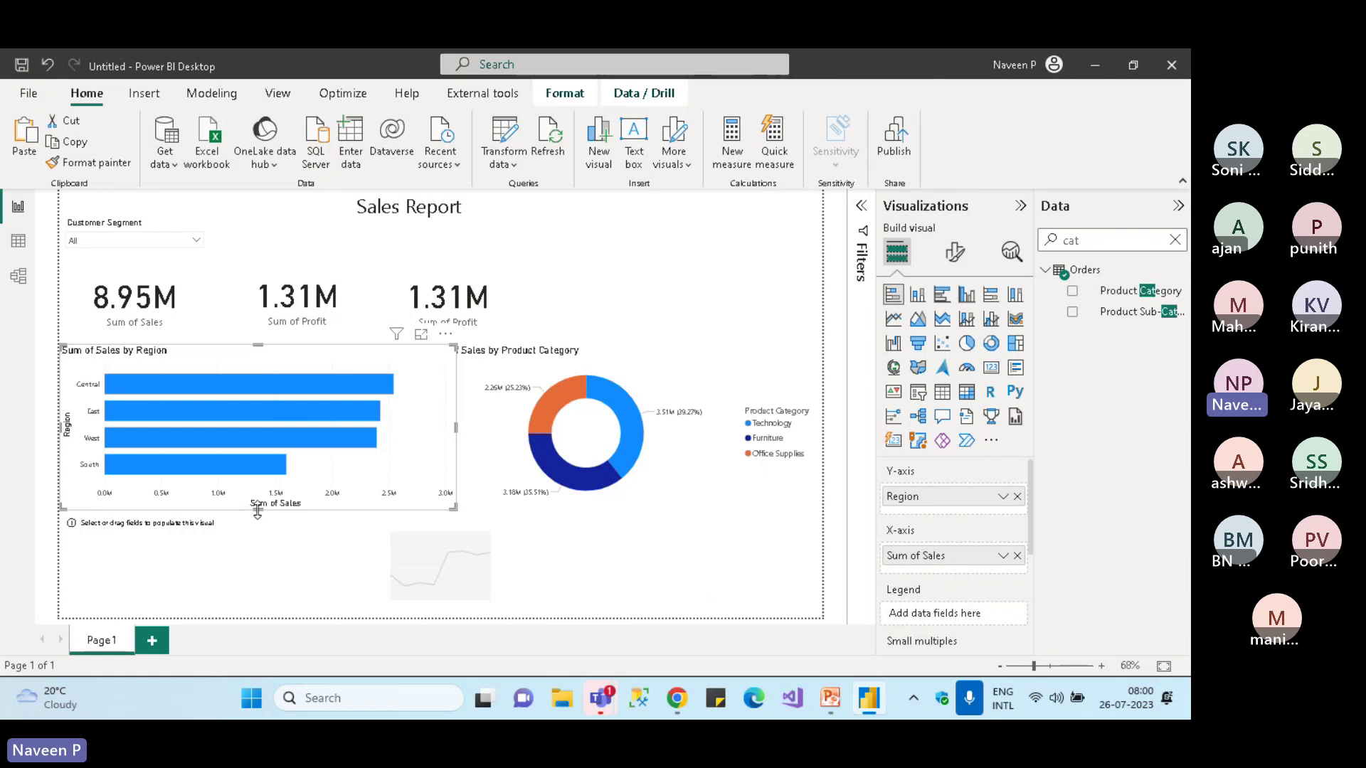
pyautogui.moveTo(257, 510); pyautogui.dragTo(245, 463)
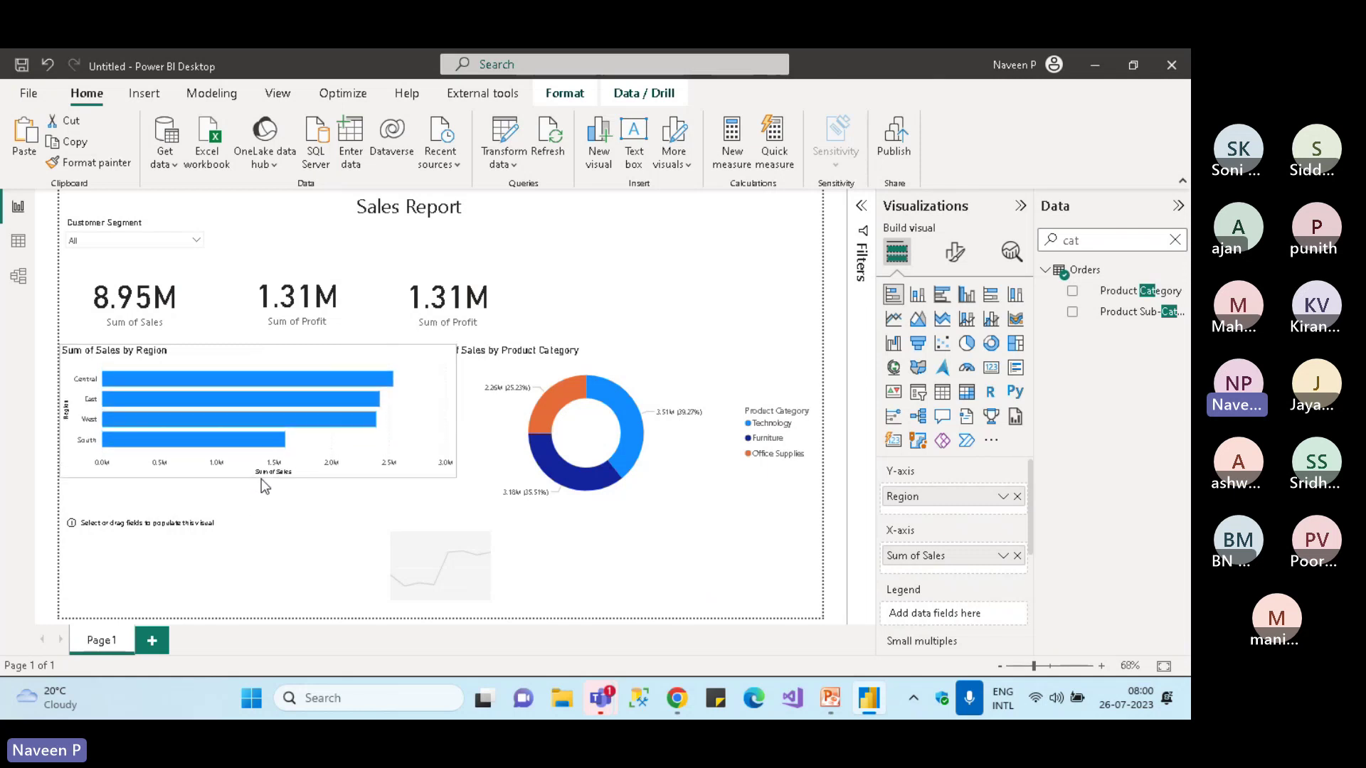
# Shorten the Product Category donut chart from its lower edge and stretch the empty line chart up to it and down to the page's end
pyautogui.click(642, 349)
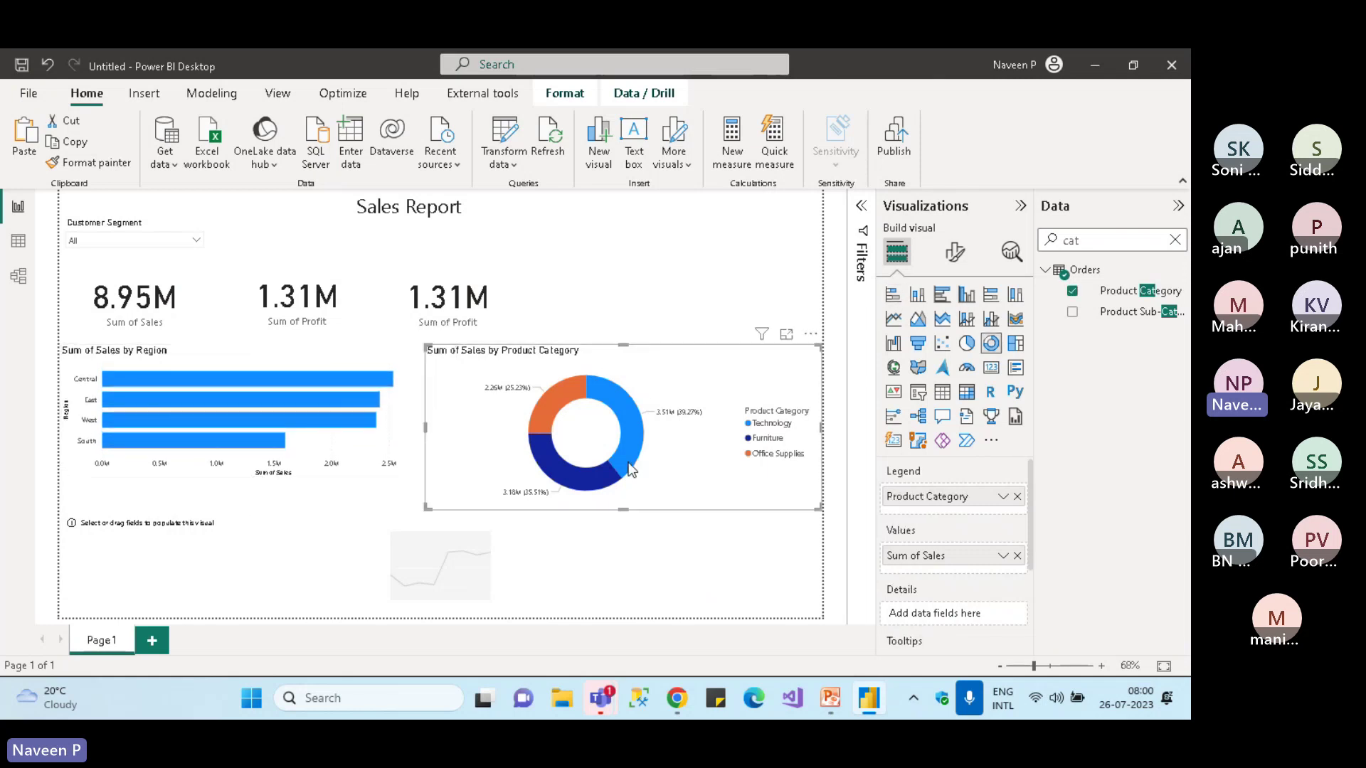
pyautogui.moveTo(632, 510); pyautogui.dragTo(616, 502)
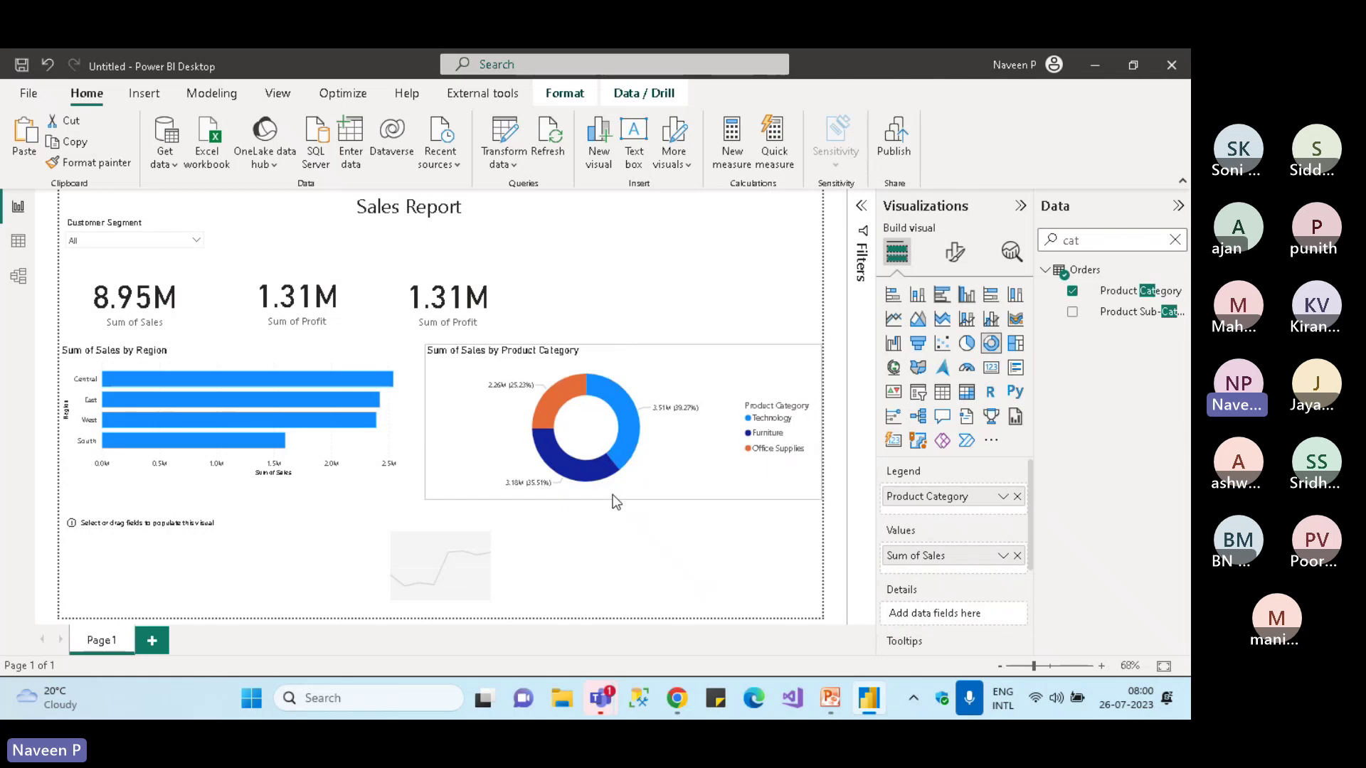
pyautogui.click(443, 542)
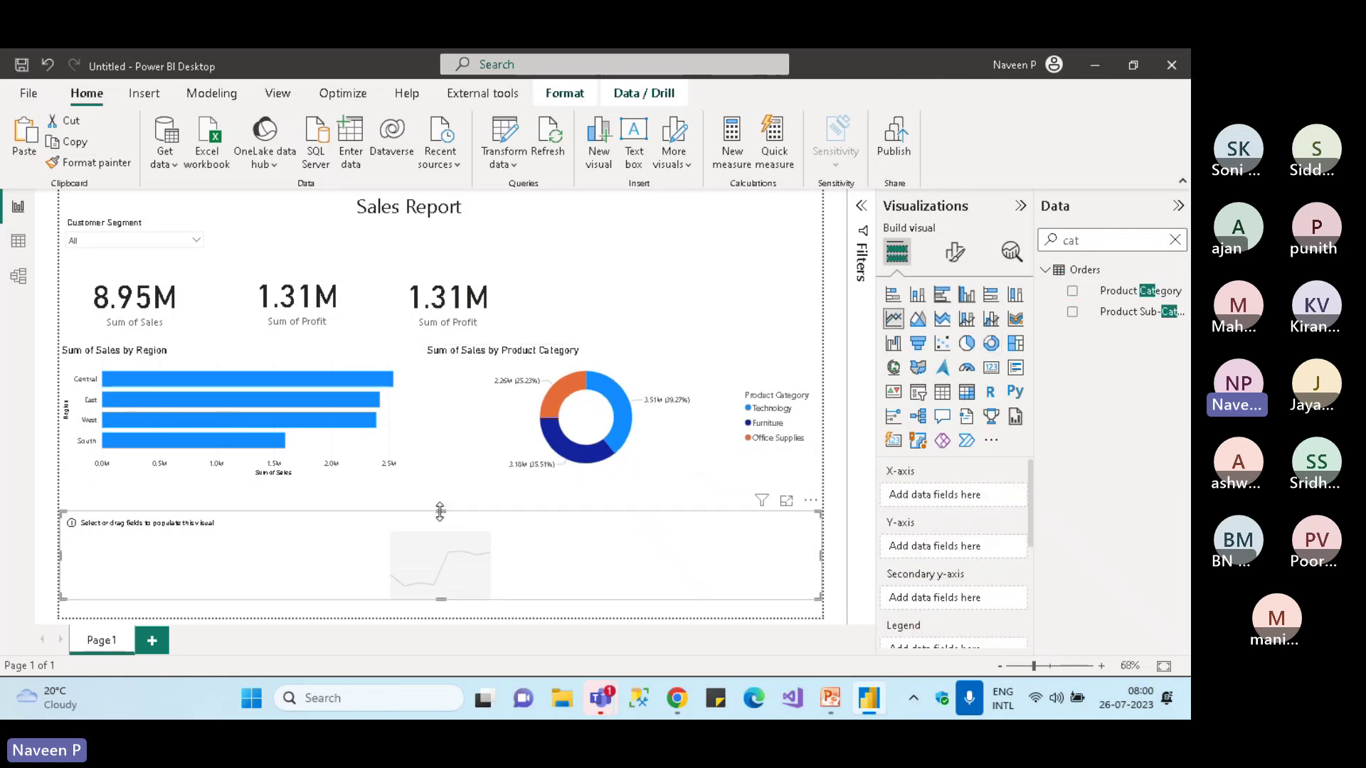
pyautogui.moveTo(440, 512); pyautogui.dragTo(444, 481)
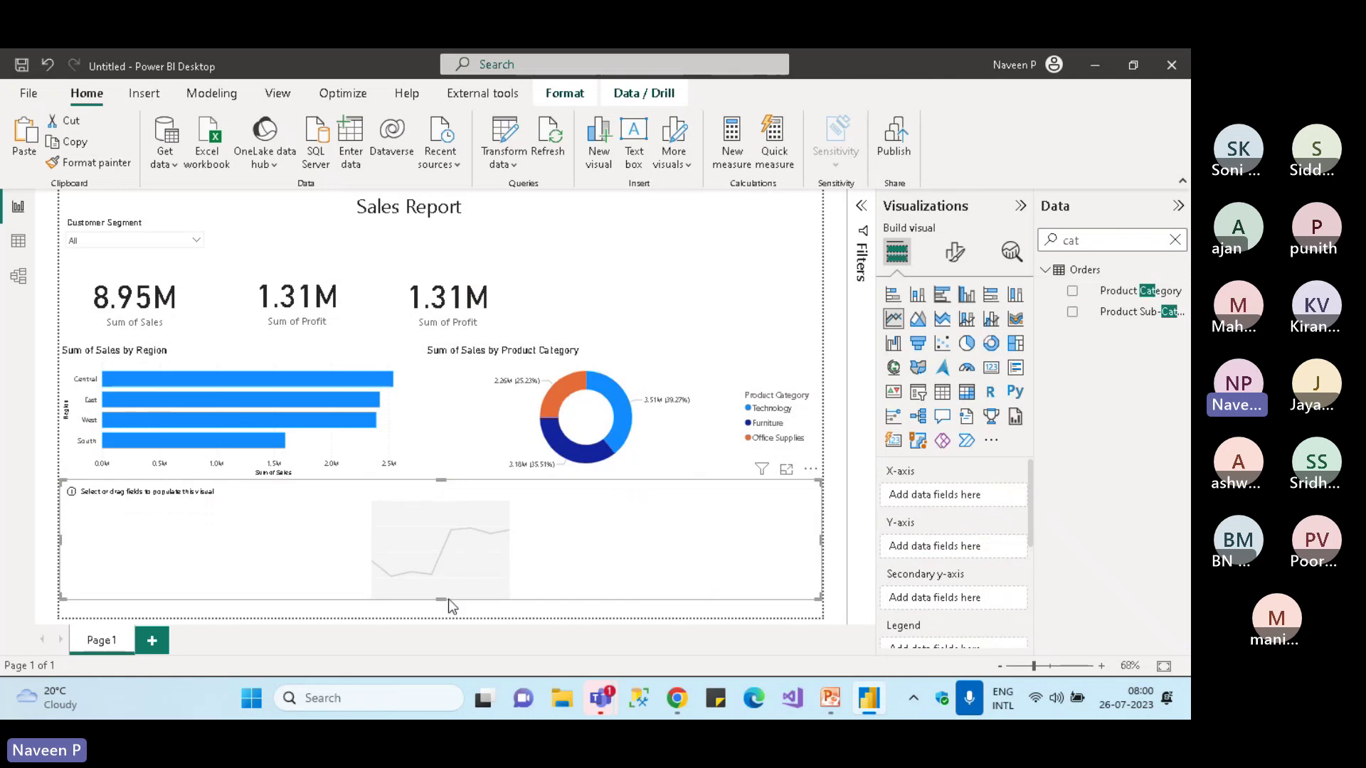
pyautogui.moveTo(448, 599); pyautogui.dragTo(455, 616)
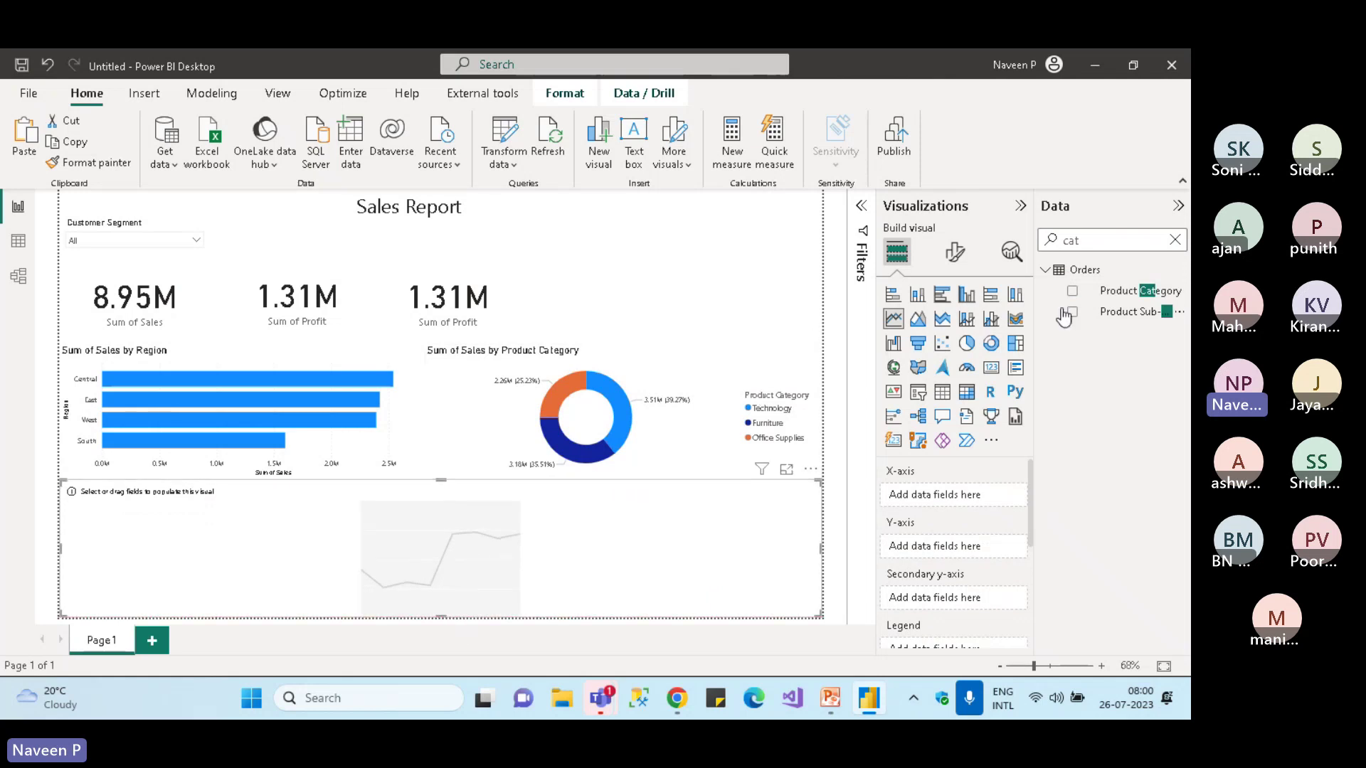
# Fill the line chart with the Order Date Year on the X-axis and Sales on the Y-axis
pyautogui.click(1175, 240)
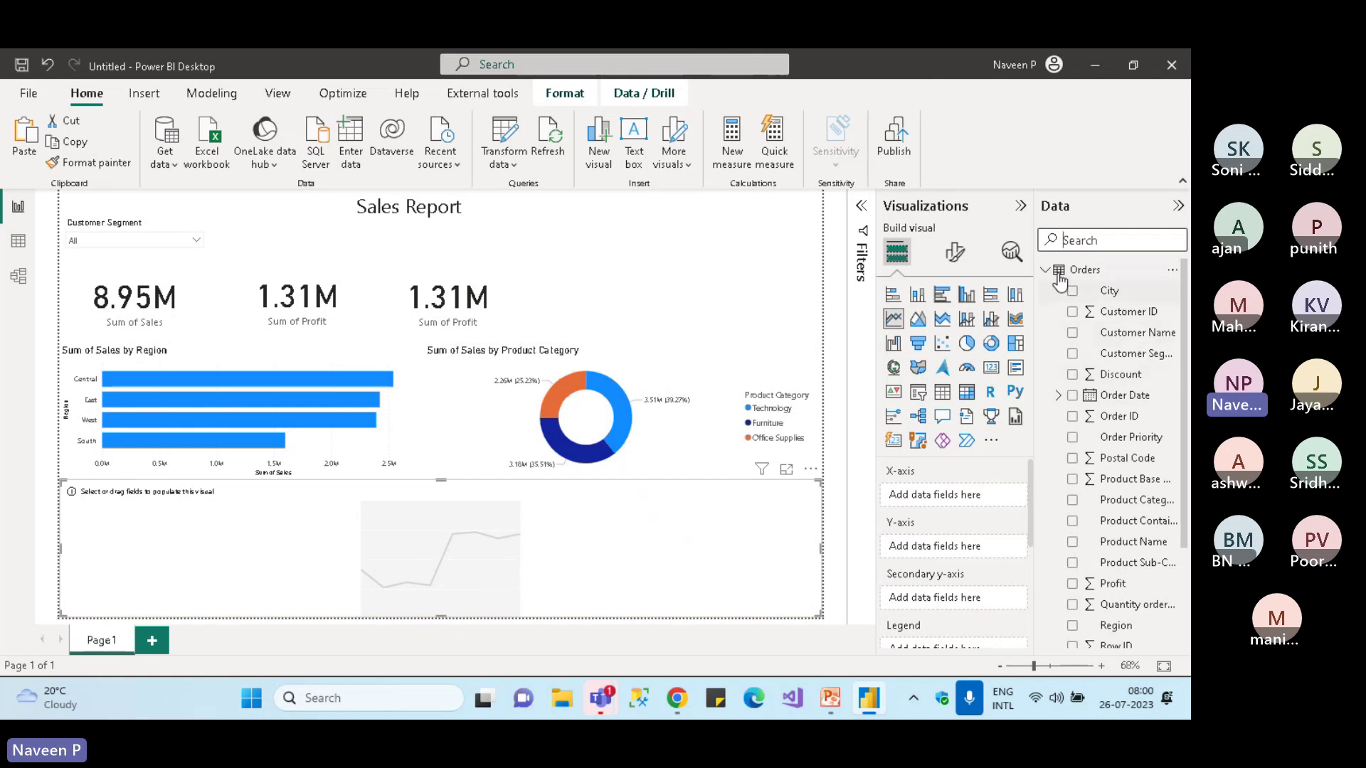
pyautogui.write('year')
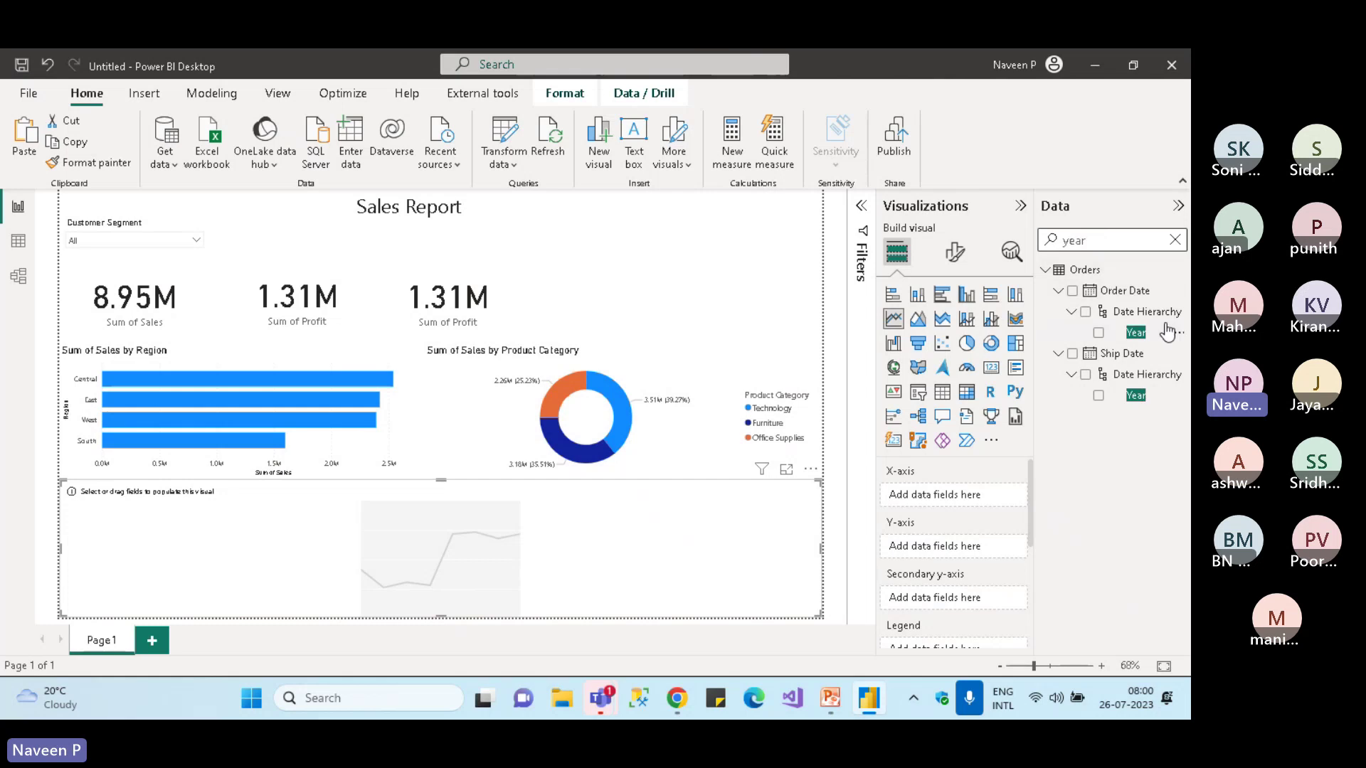
pyautogui.moveTo(1139, 332); pyautogui.dragTo(947, 493)
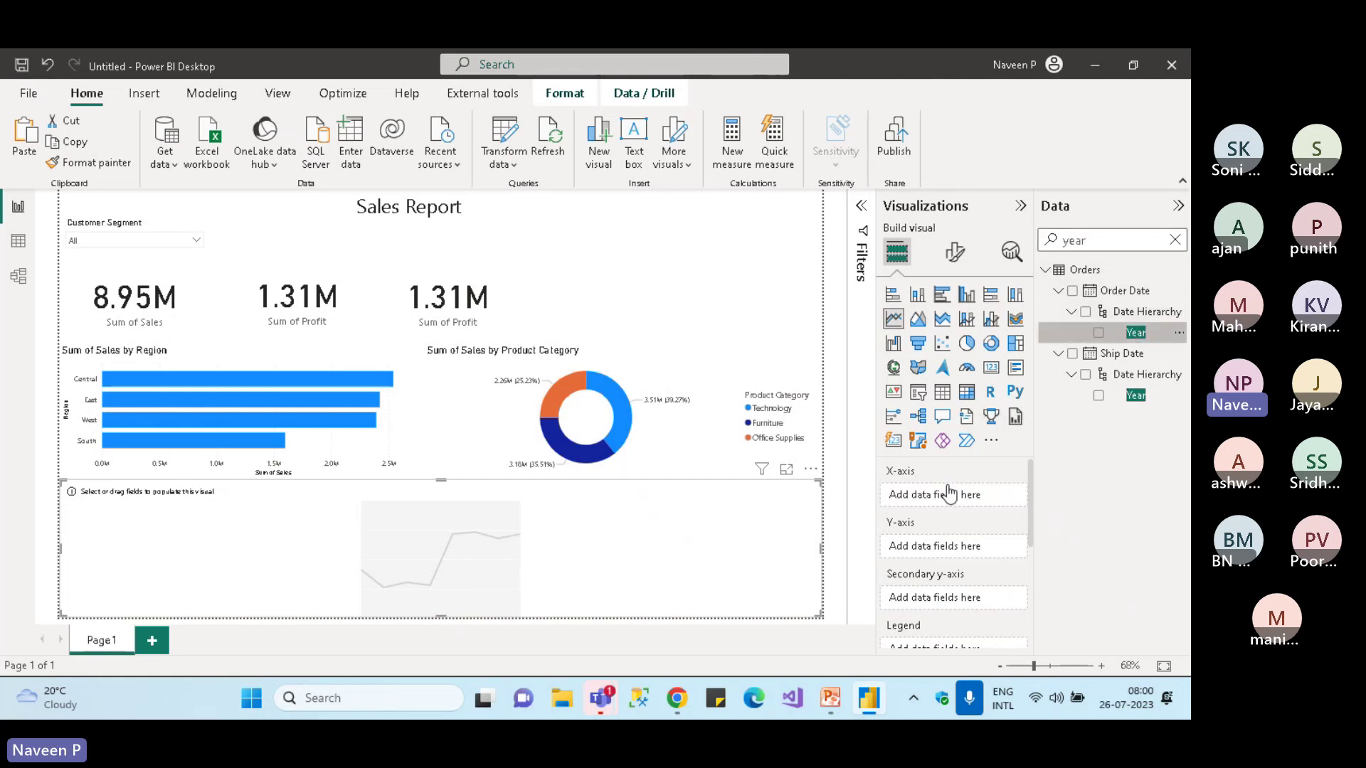
pyautogui.doubleClick(1074, 240)
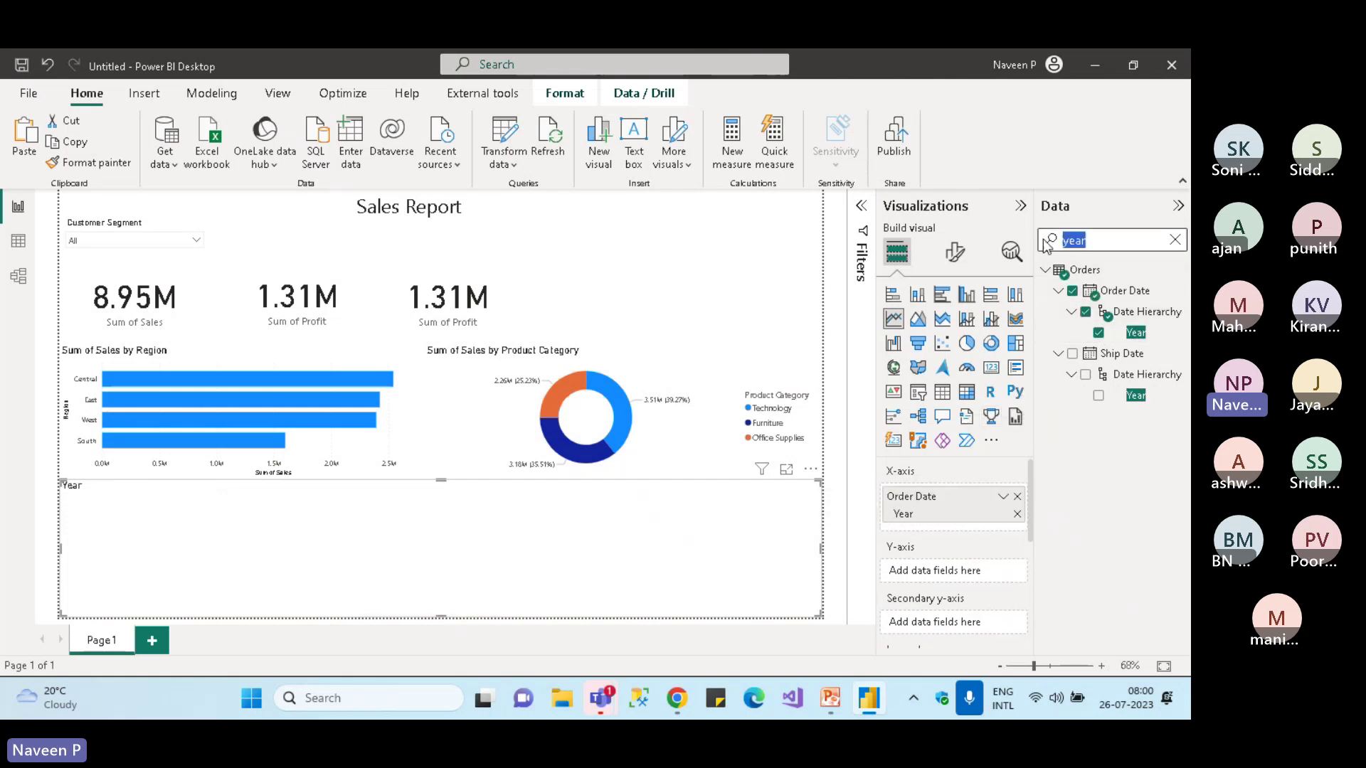
pyautogui.write('sa')
pyautogui.click(1072, 293)
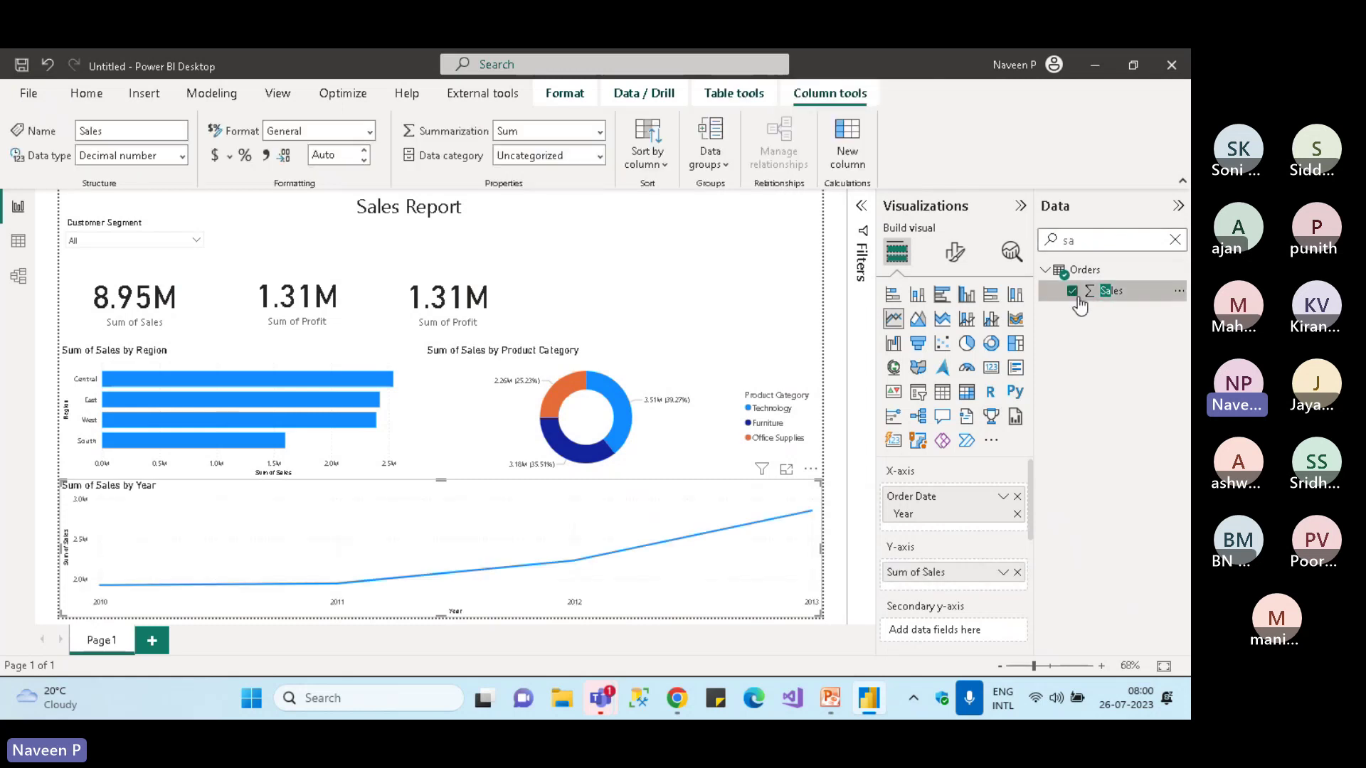
# Find Product Category by searching the fields for "cat" and add it as the legend of the Sales by Year line chart
pyautogui.moveTo(1076, 240); pyautogui.dragTo(1026, 247)
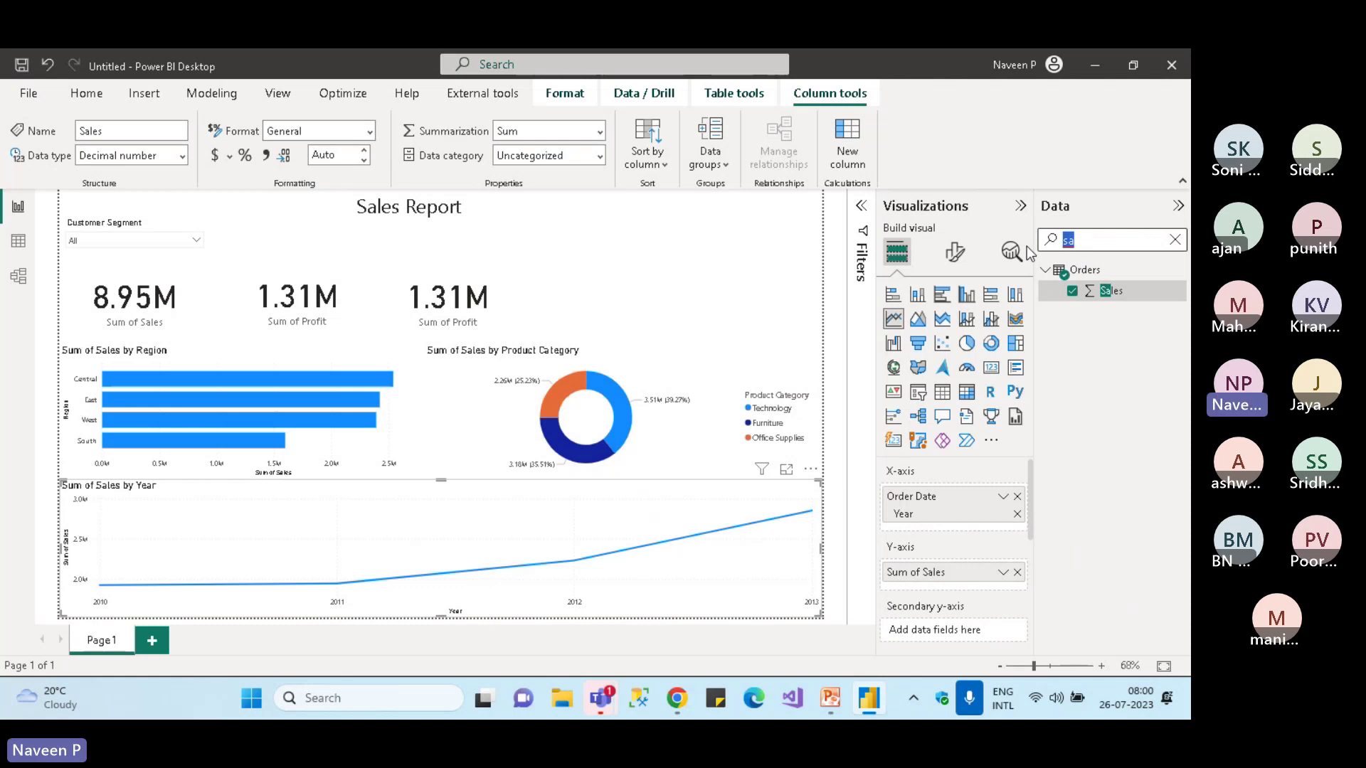
pyautogui.write('cat')
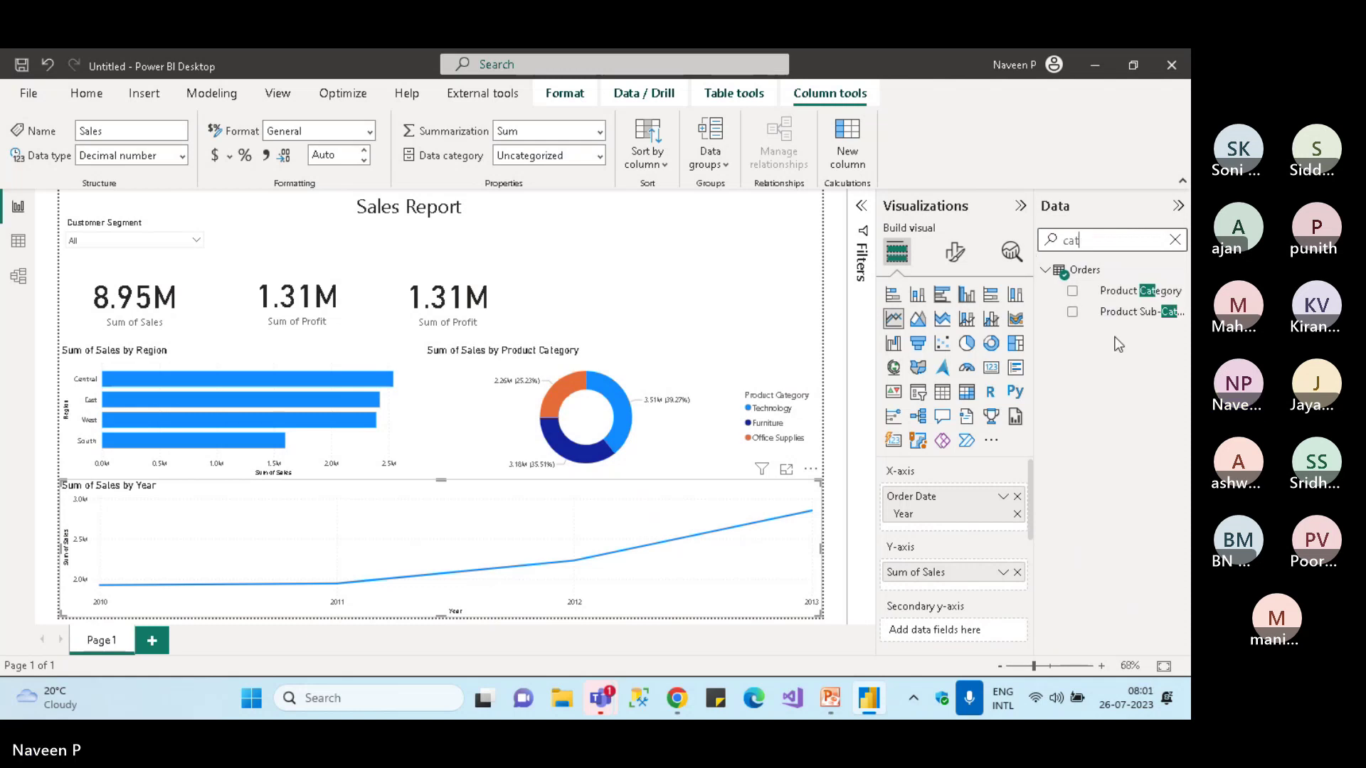
pyautogui.moveTo(1114, 302); pyautogui.dragTo(944, 632)
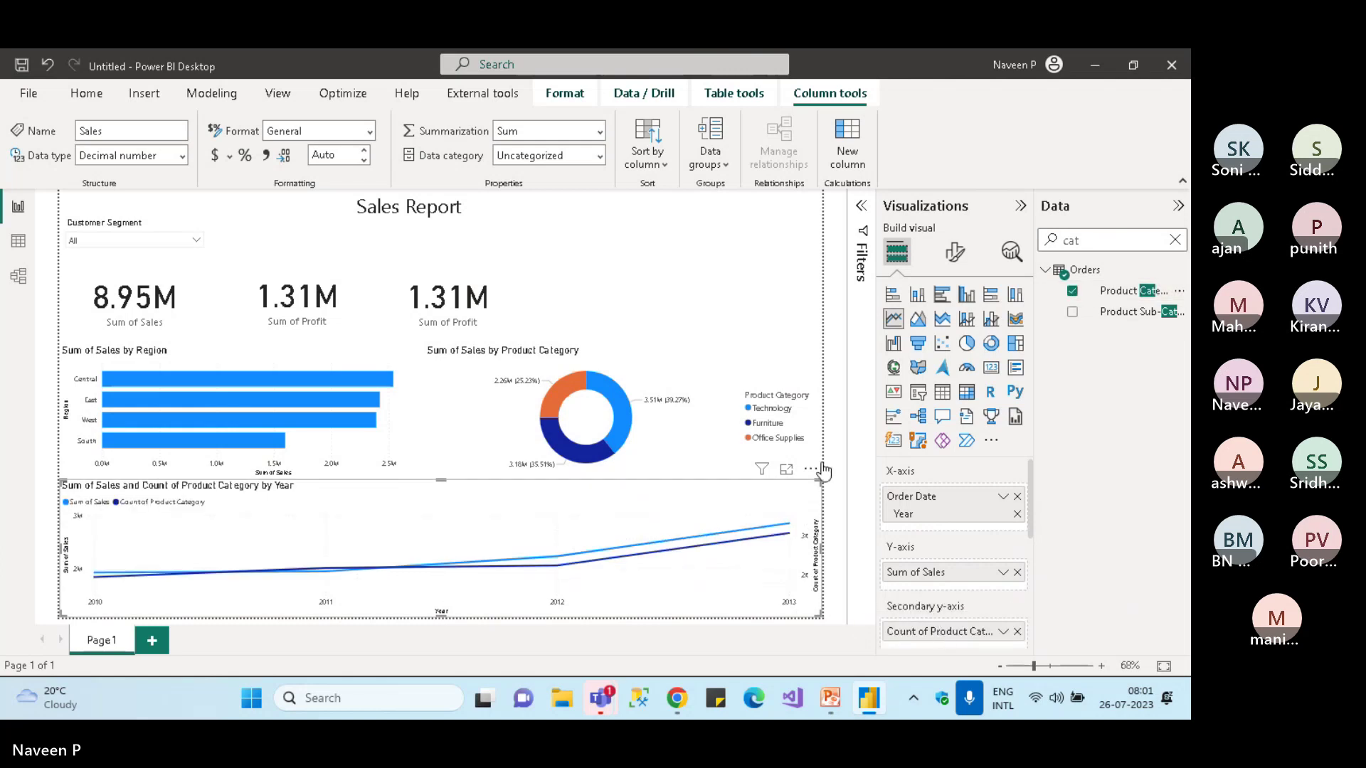
pyautogui.click(1017, 632)
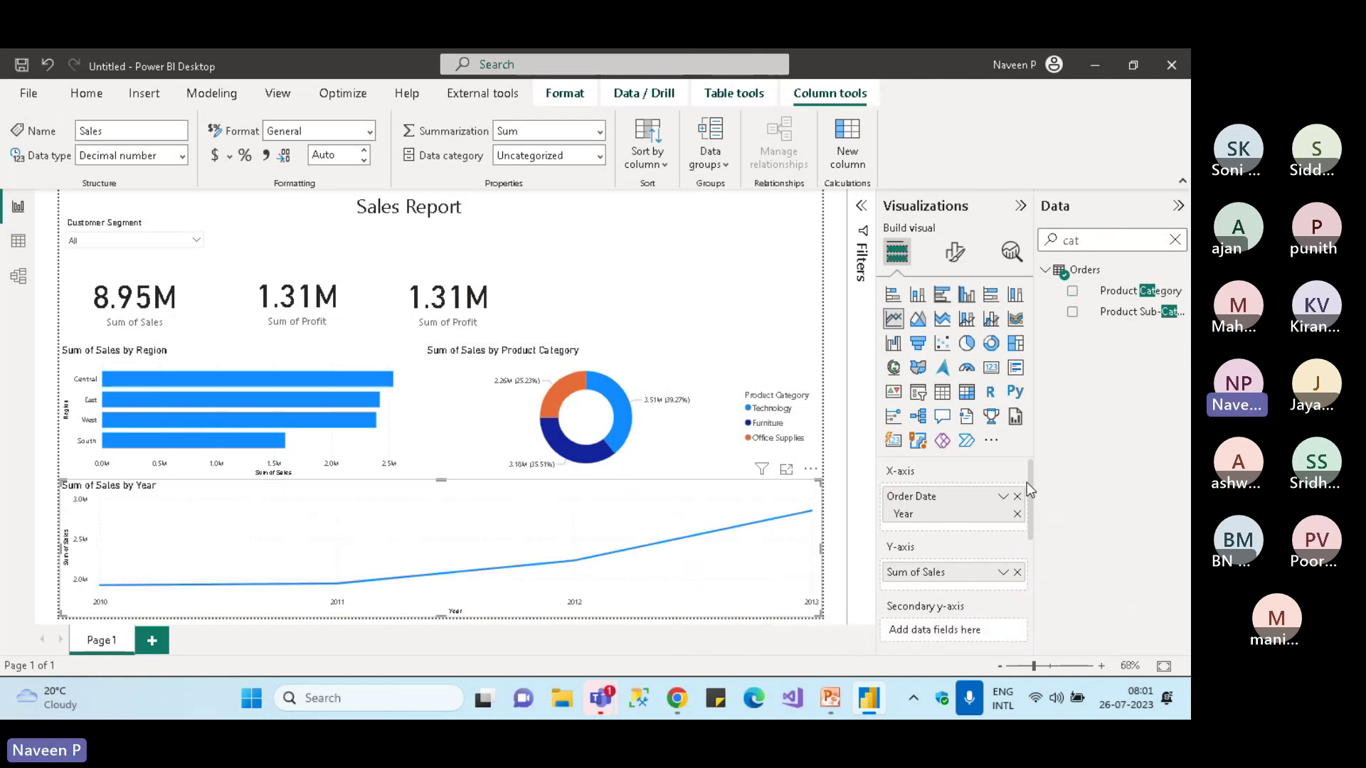
pyautogui.scroll(-5, 1031, 476)
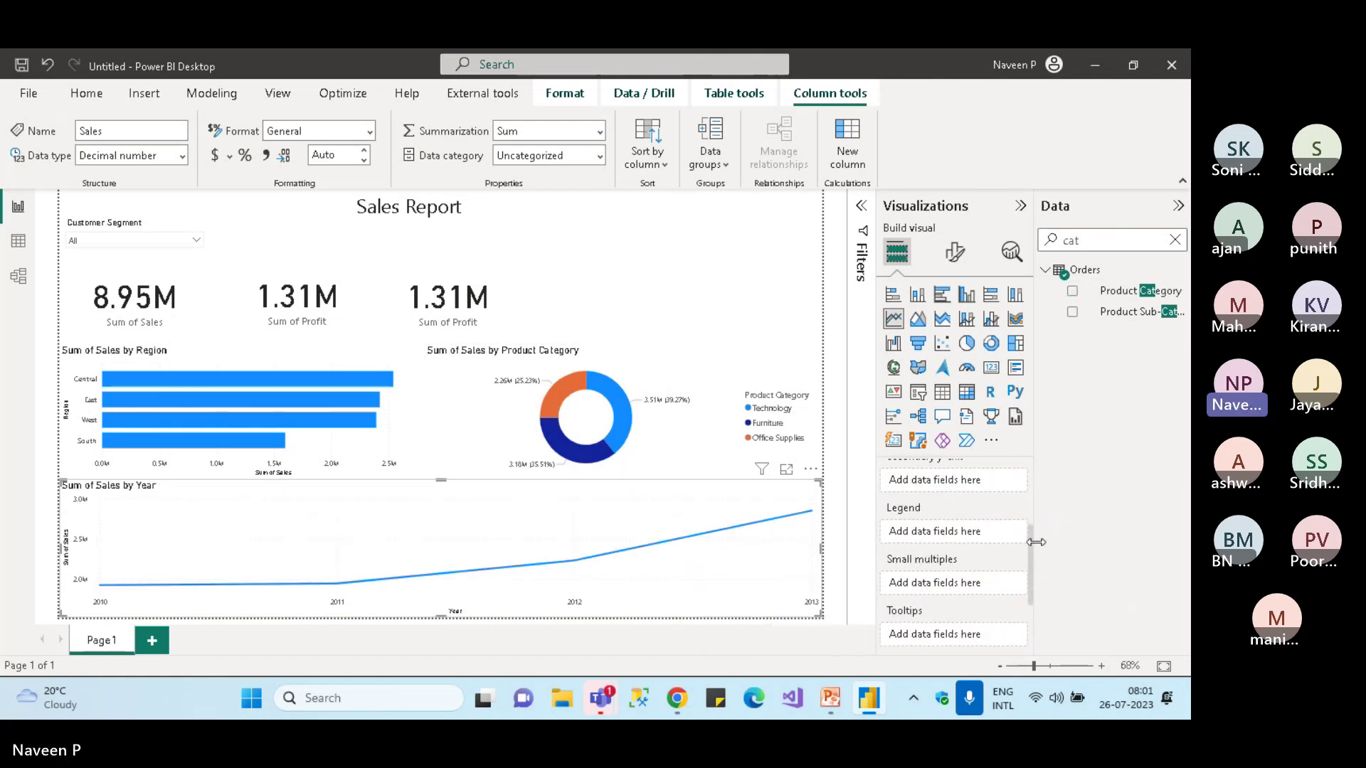
pyautogui.moveTo(1110, 290); pyautogui.dragTo(928, 586)
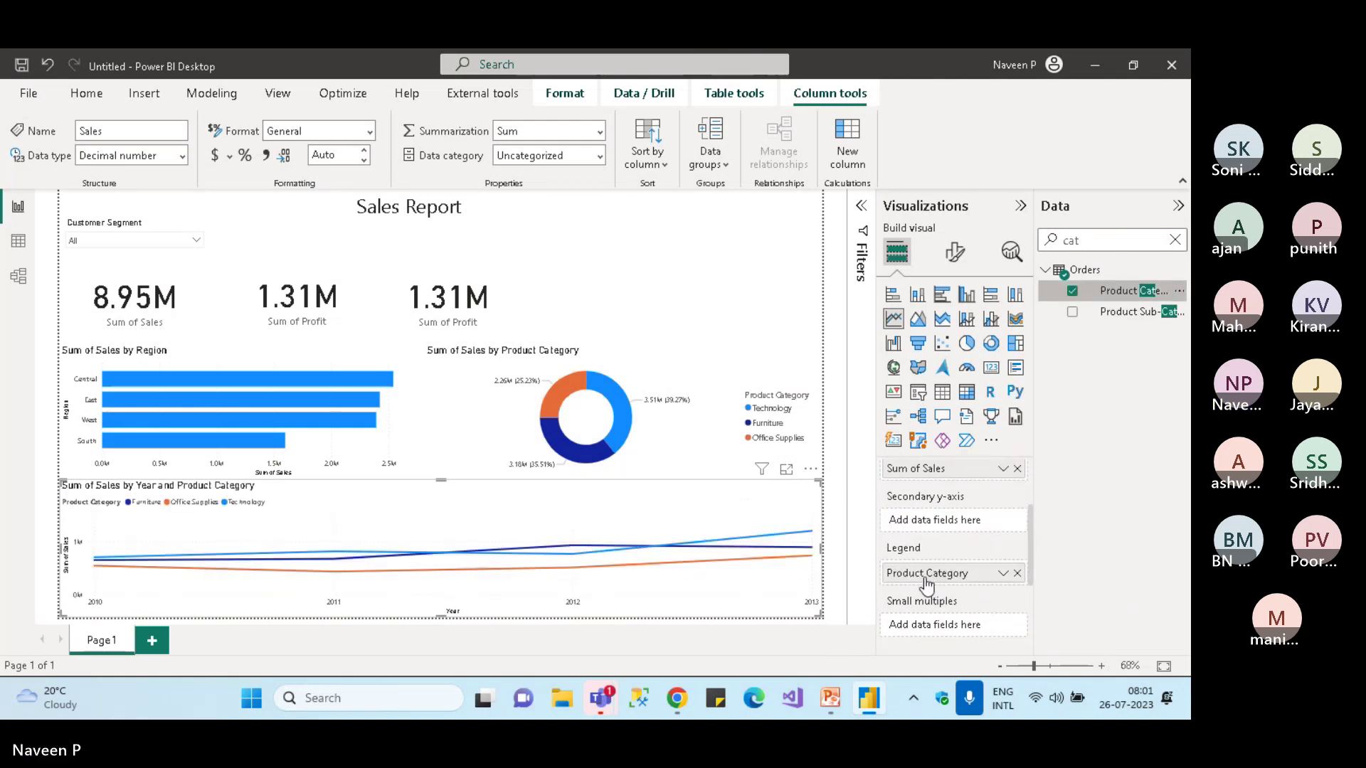
# Collapse the Visualizations and Data panes to view the whole report page
pyautogui.click(1020, 206)
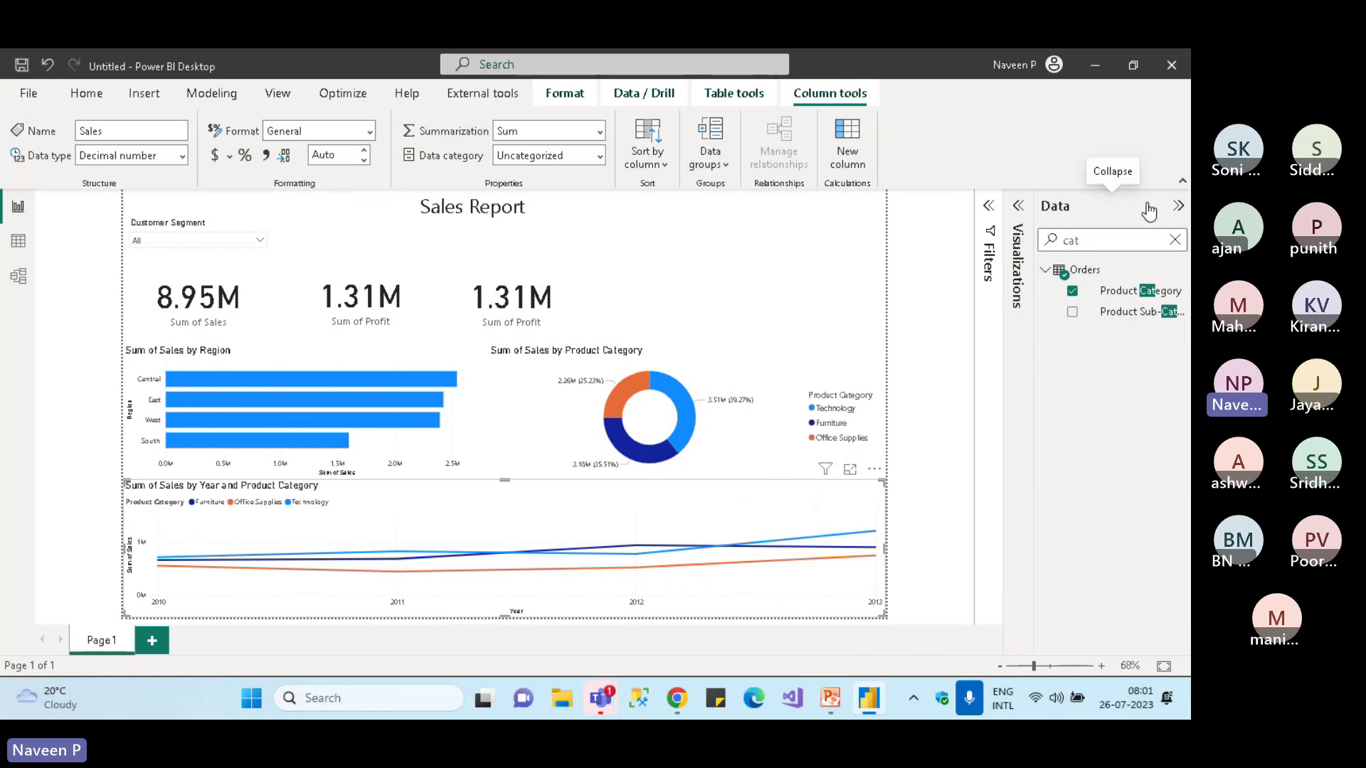
pyautogui.click(1177, 206)
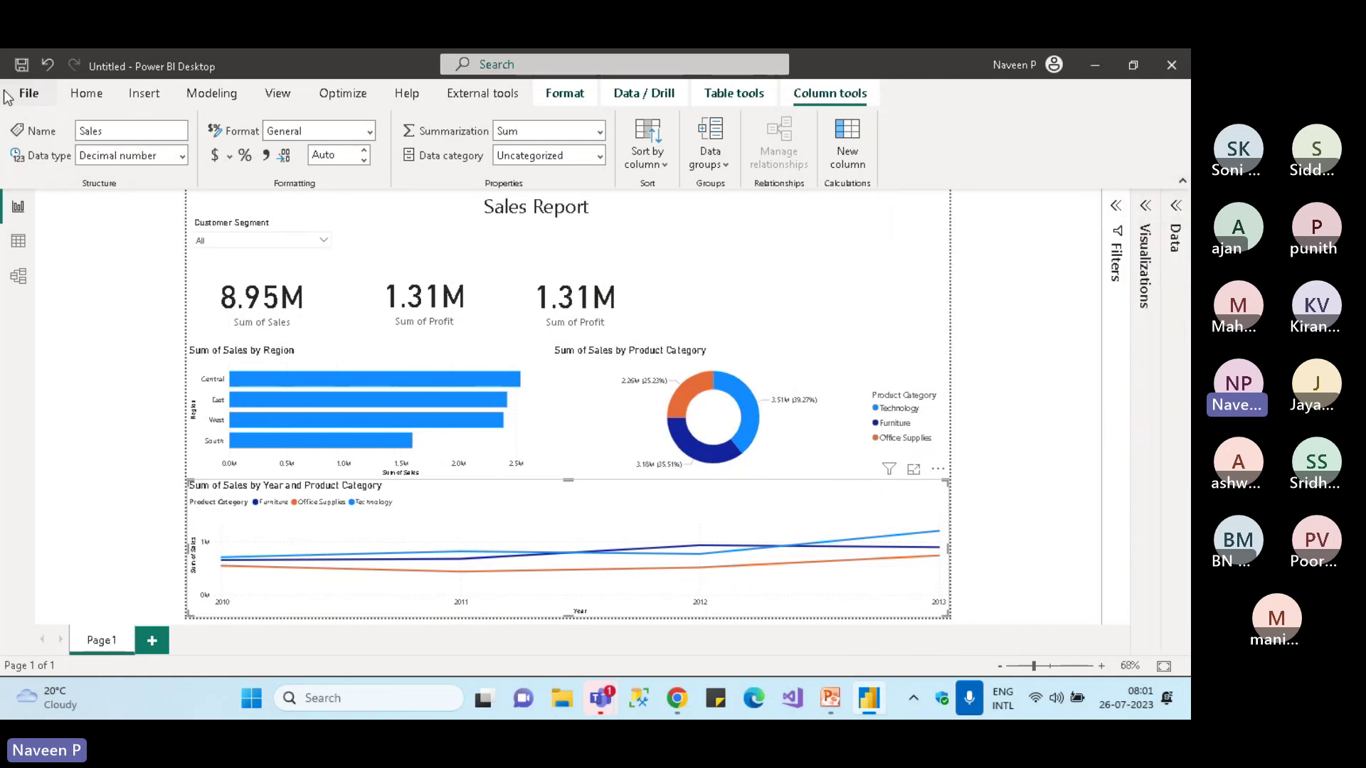
pyautogui.click(87, 94)
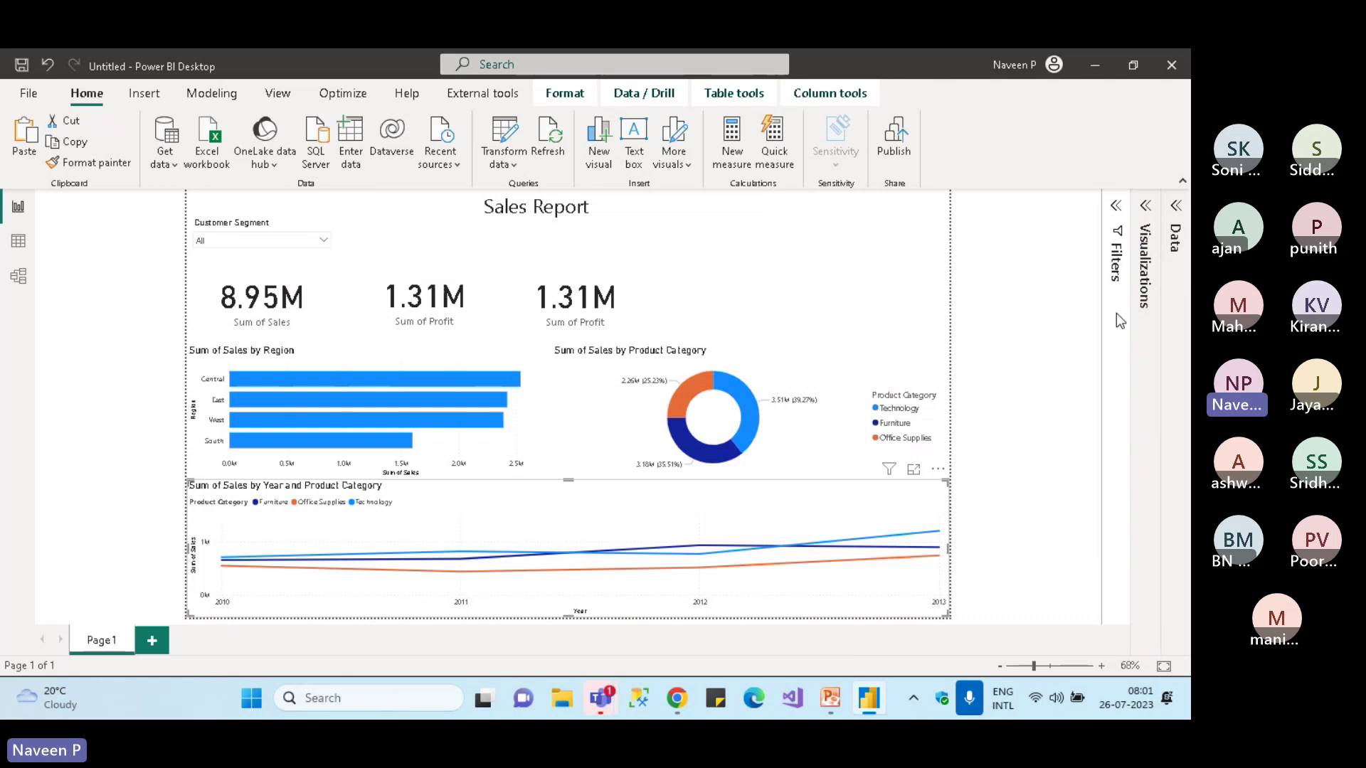
# Reopen the Visualizations and Data panes, with the field search cleared and the Orders table collapsed
pyautogui.click(1145, 207)
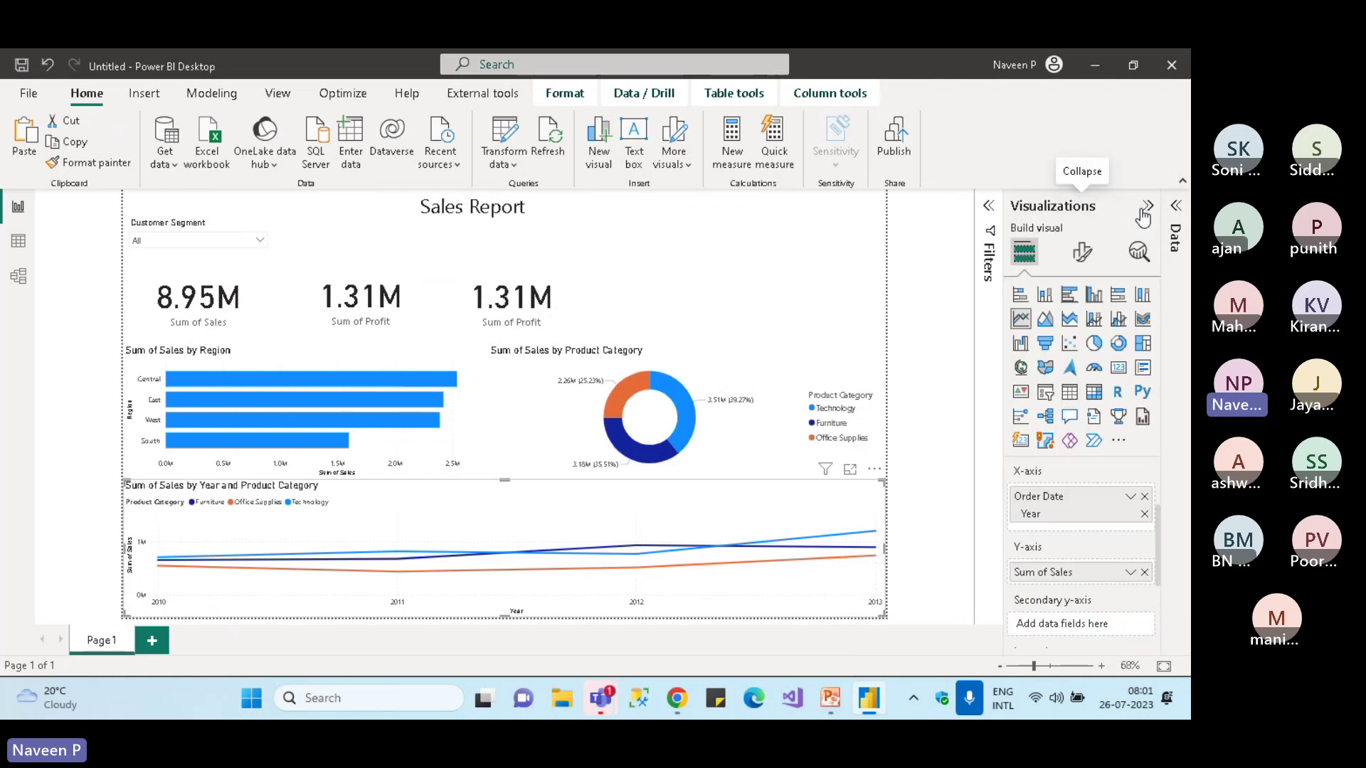
pyautogui.click(1176, 206)
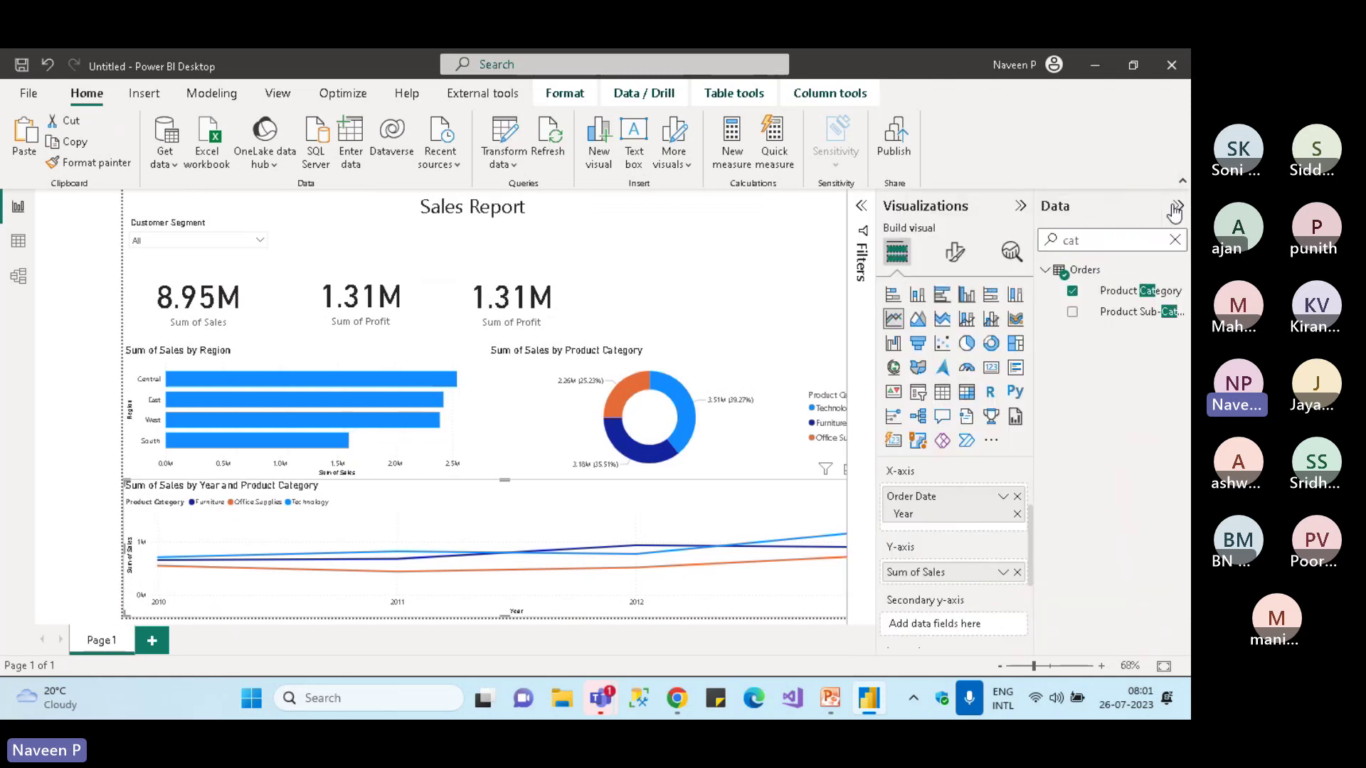
pyautogui.click(1175, 240)
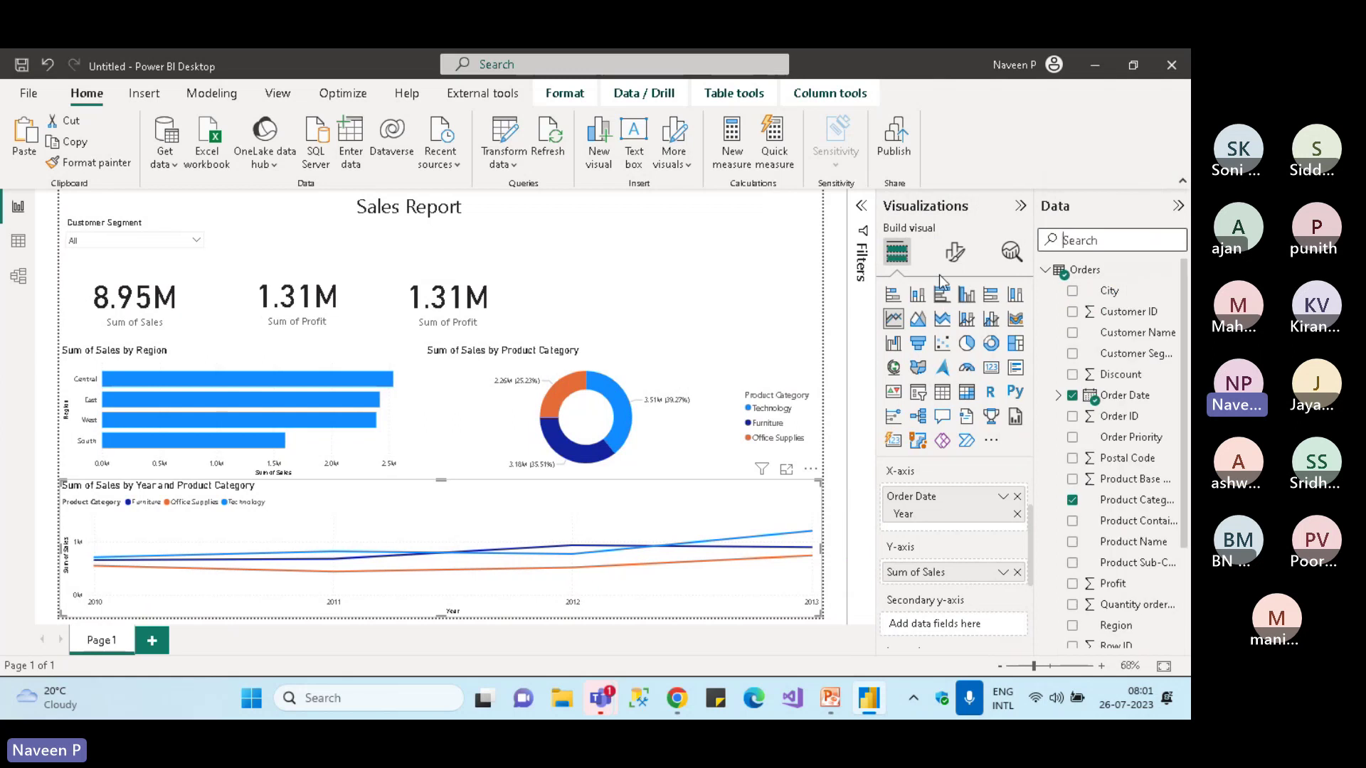
pyautogui.click(1043, 273)
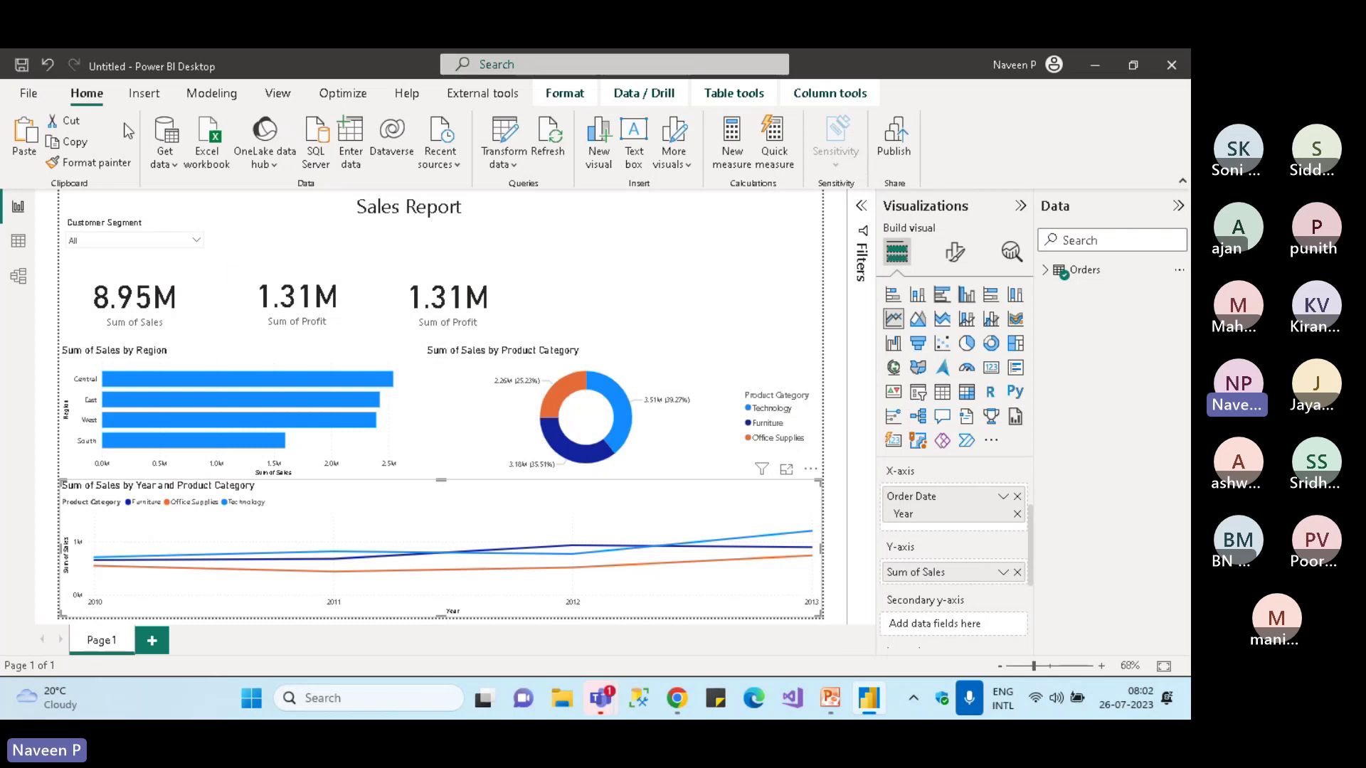
# View the Orders query in the Power Query Editor, and close and apply it to return to the report
pyautogui.click(512, 165)
pyautogui.click(544, 195)
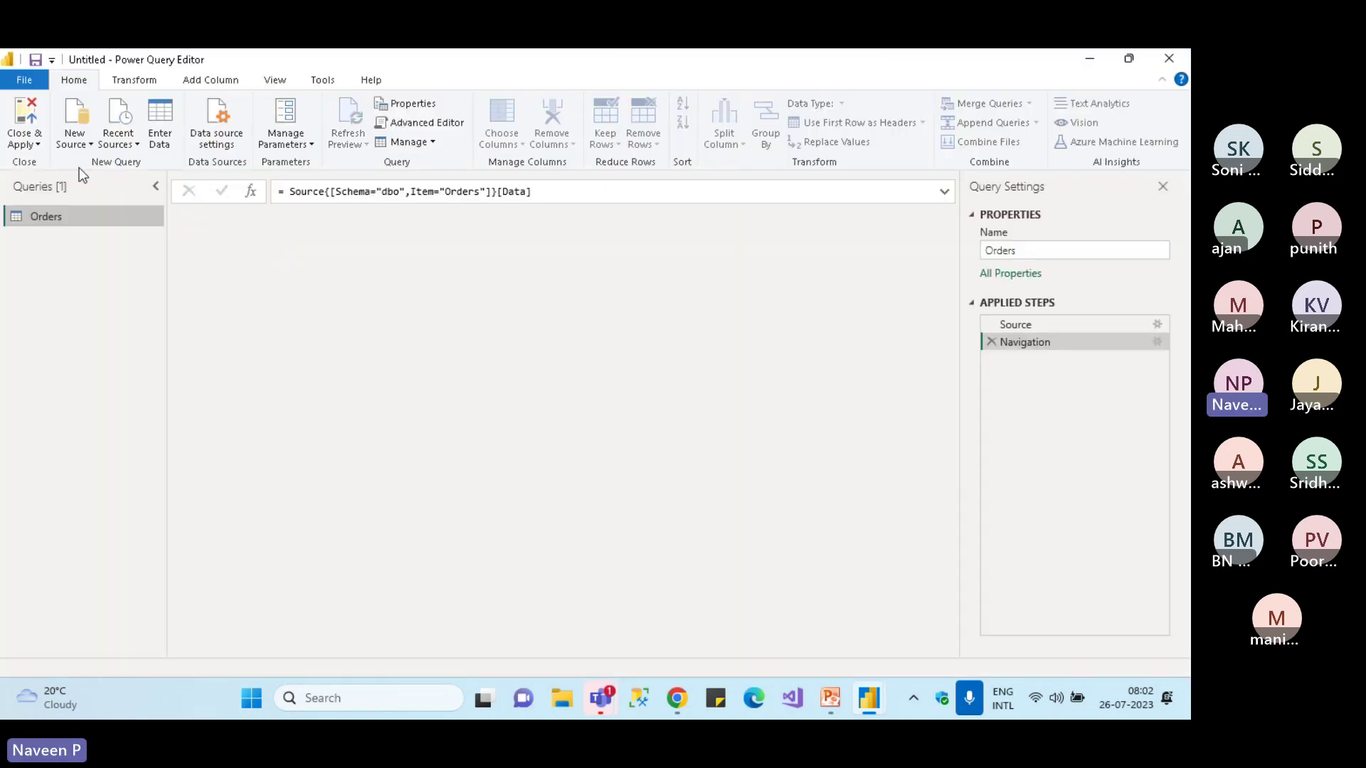
pyautogui.click(27, 146)
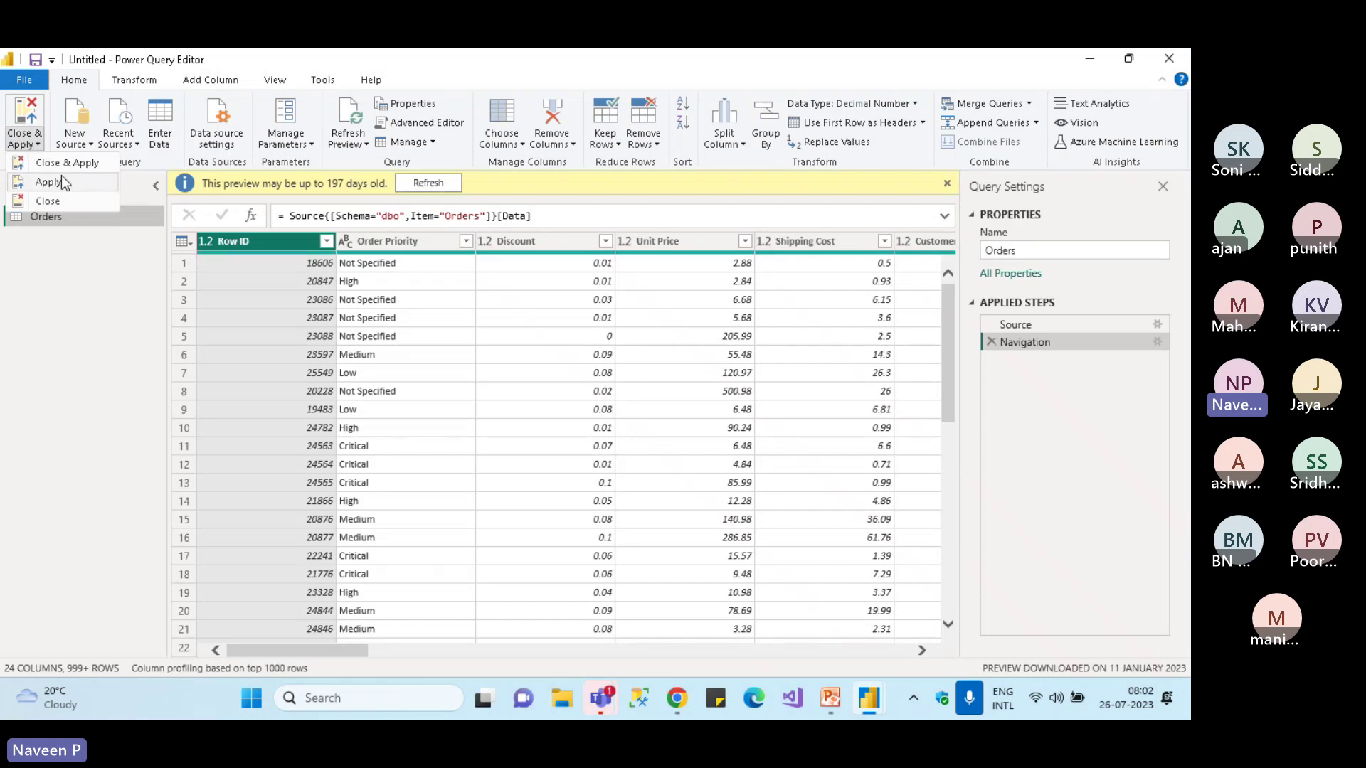
pyautogui.click(57, 165)
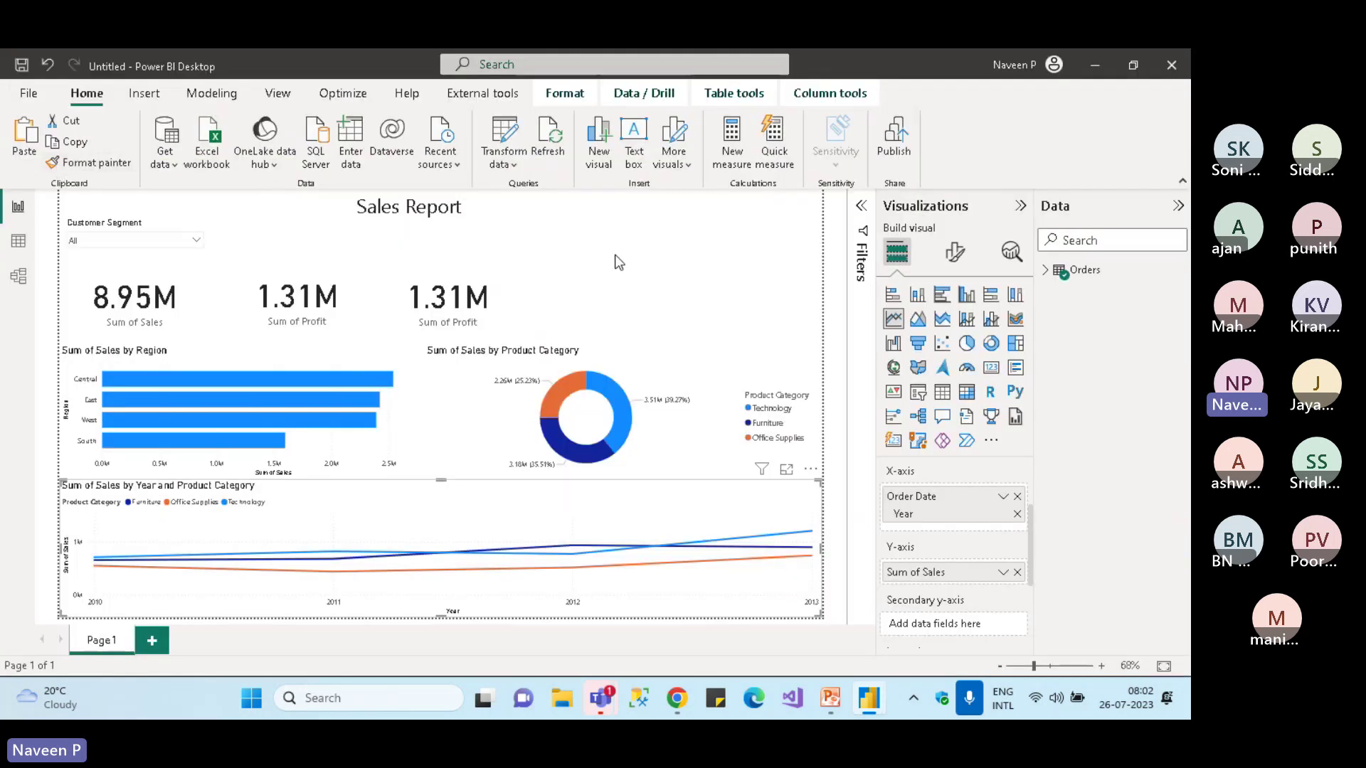
pyautogui.click(498, 226)
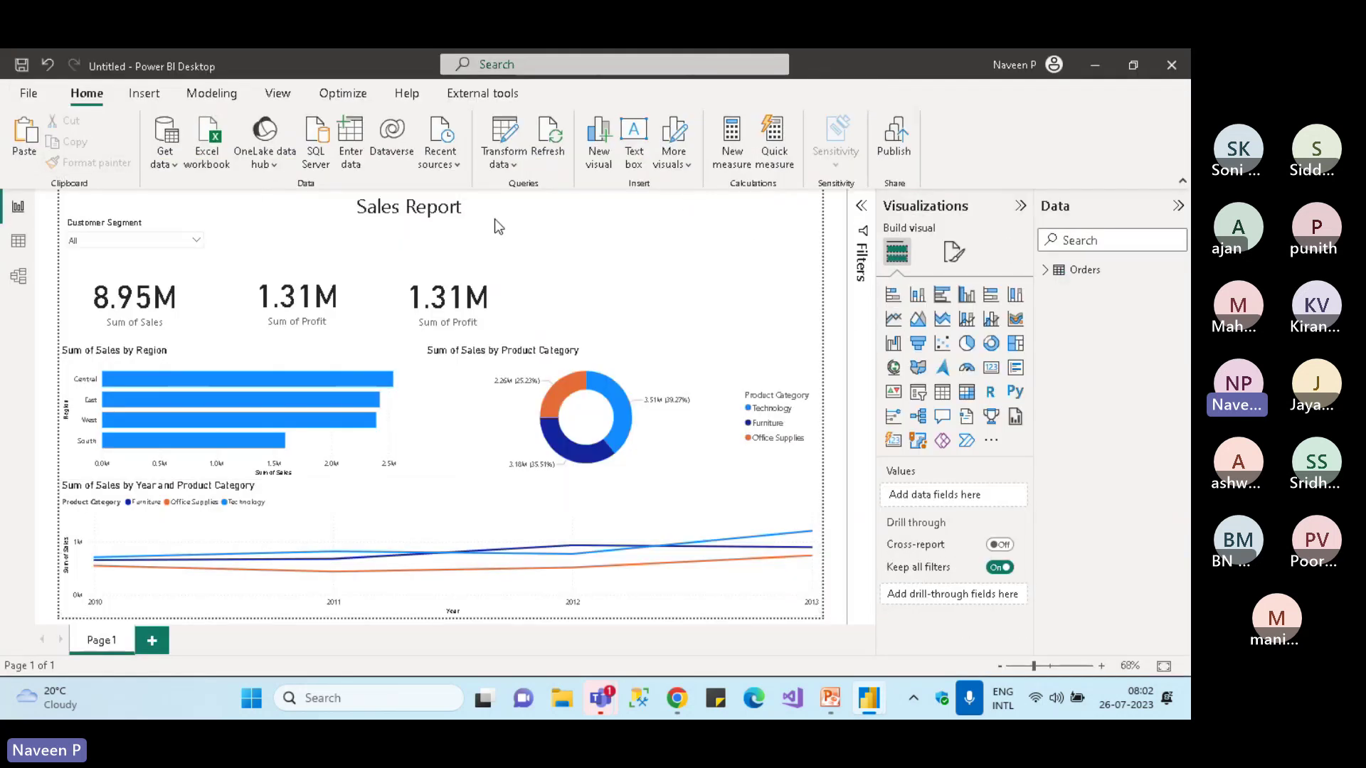
pyautogui.click(481, 215)
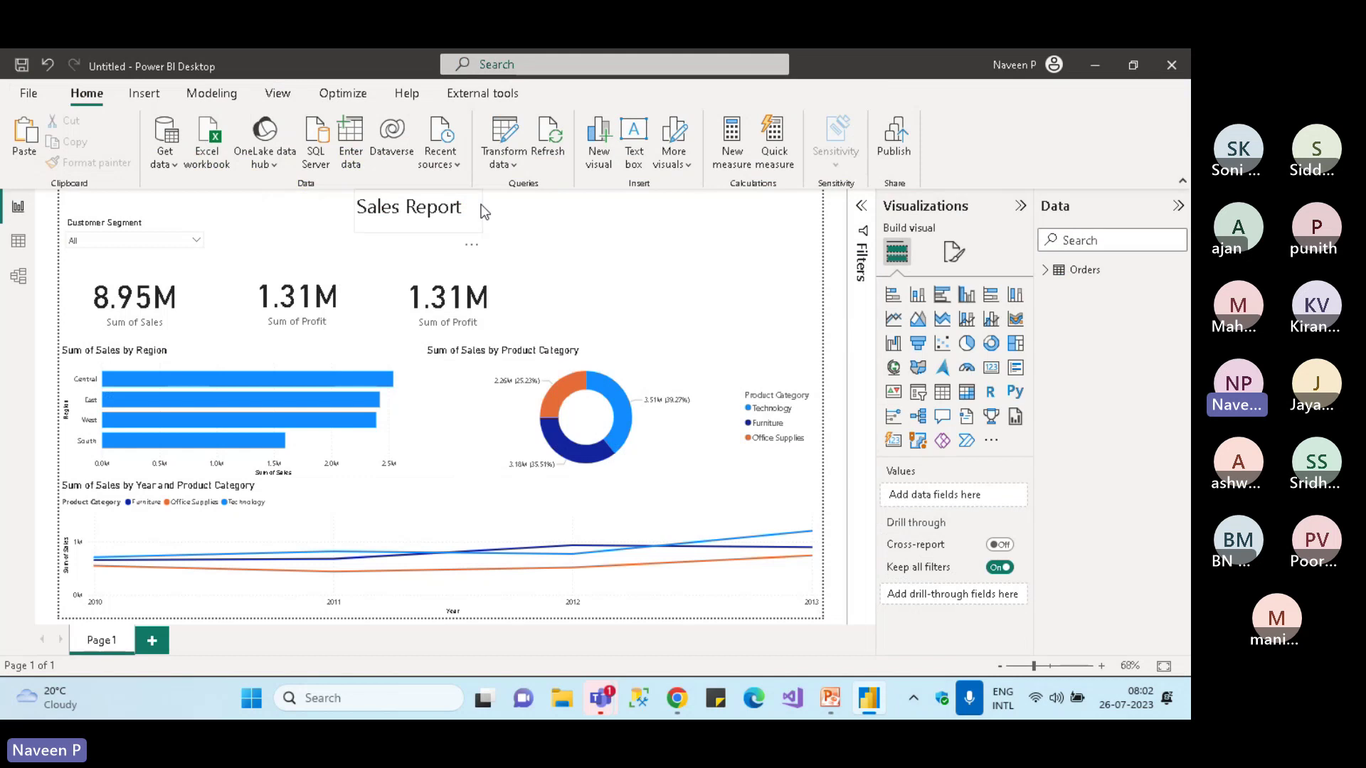
pyautogui.click(561, 213)
# Start publishing the report and save it to the Desktop as a Power BI file named Demo T32
pyautogui.click(896, 142)
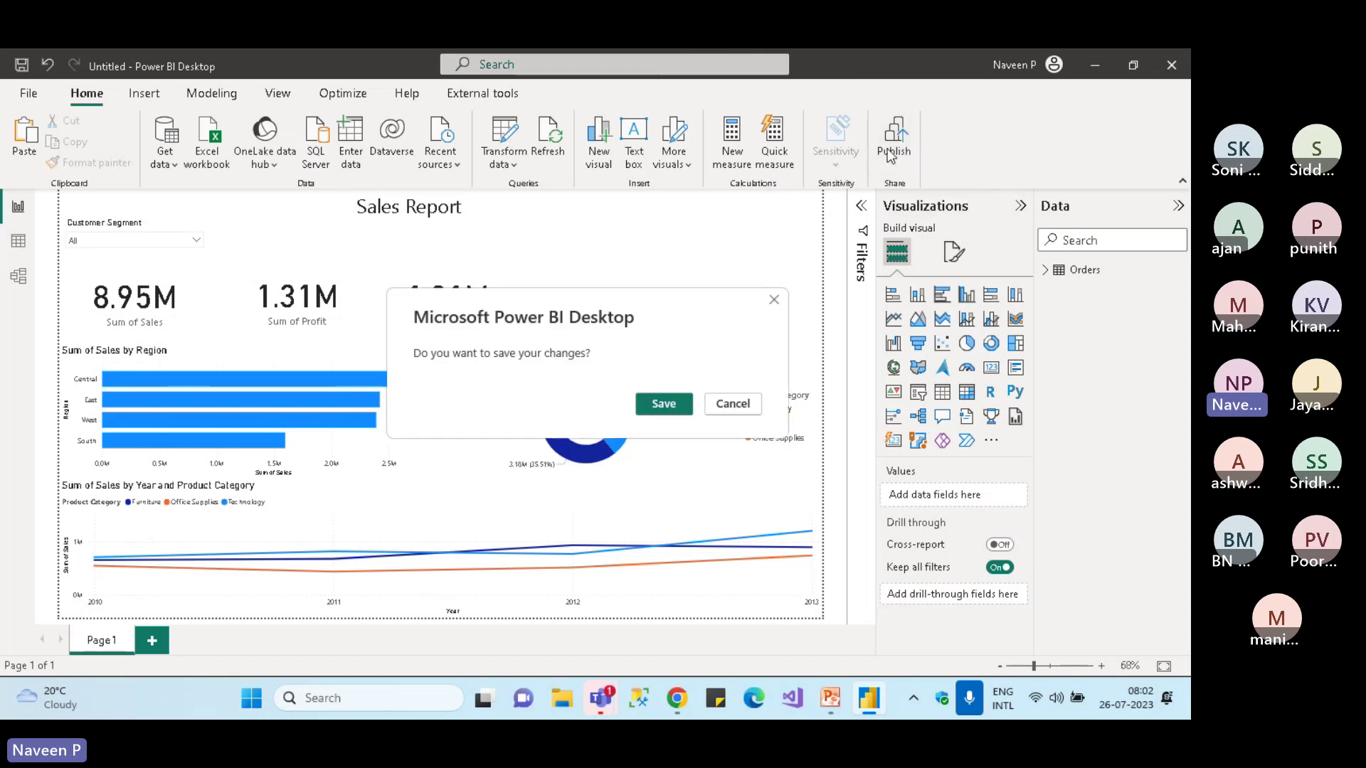
pyautogui.click(676, 409)
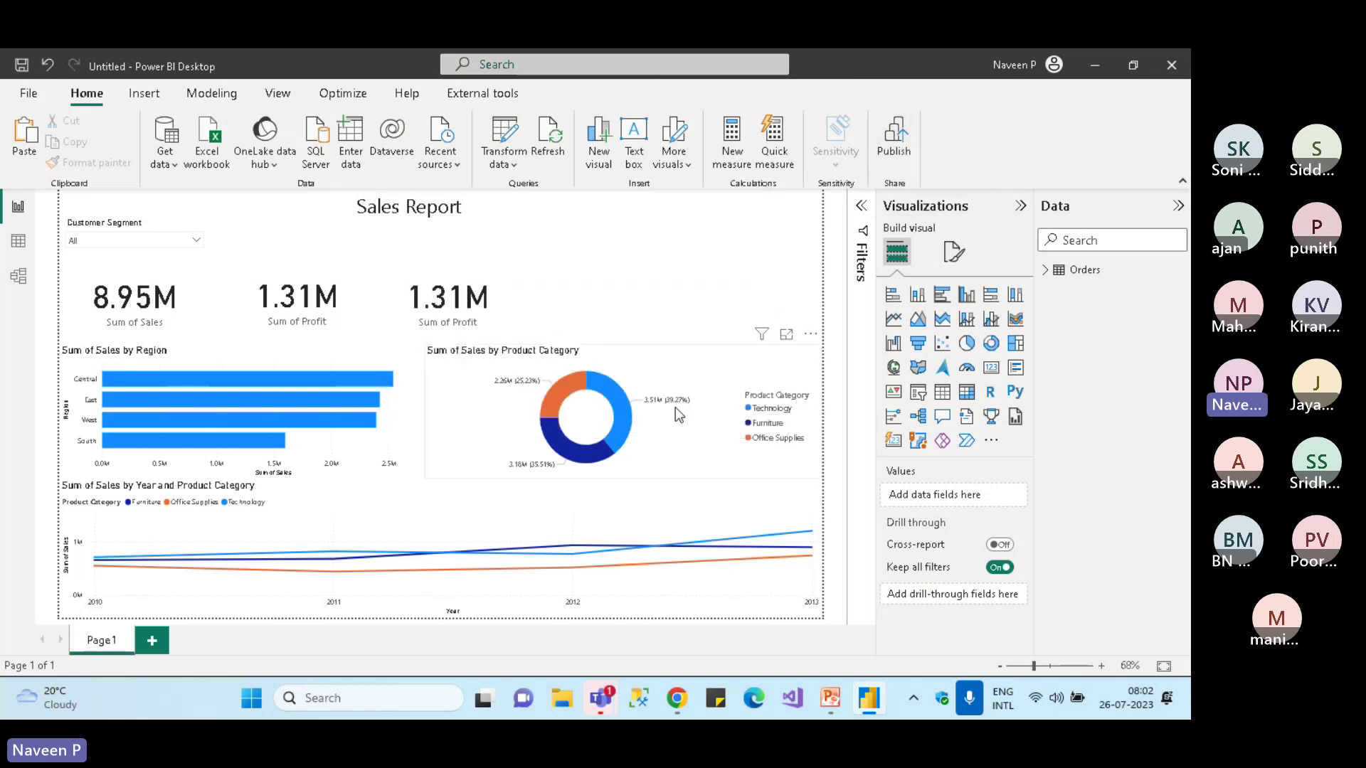
pyautogui.scroll(-1, 83, 184)
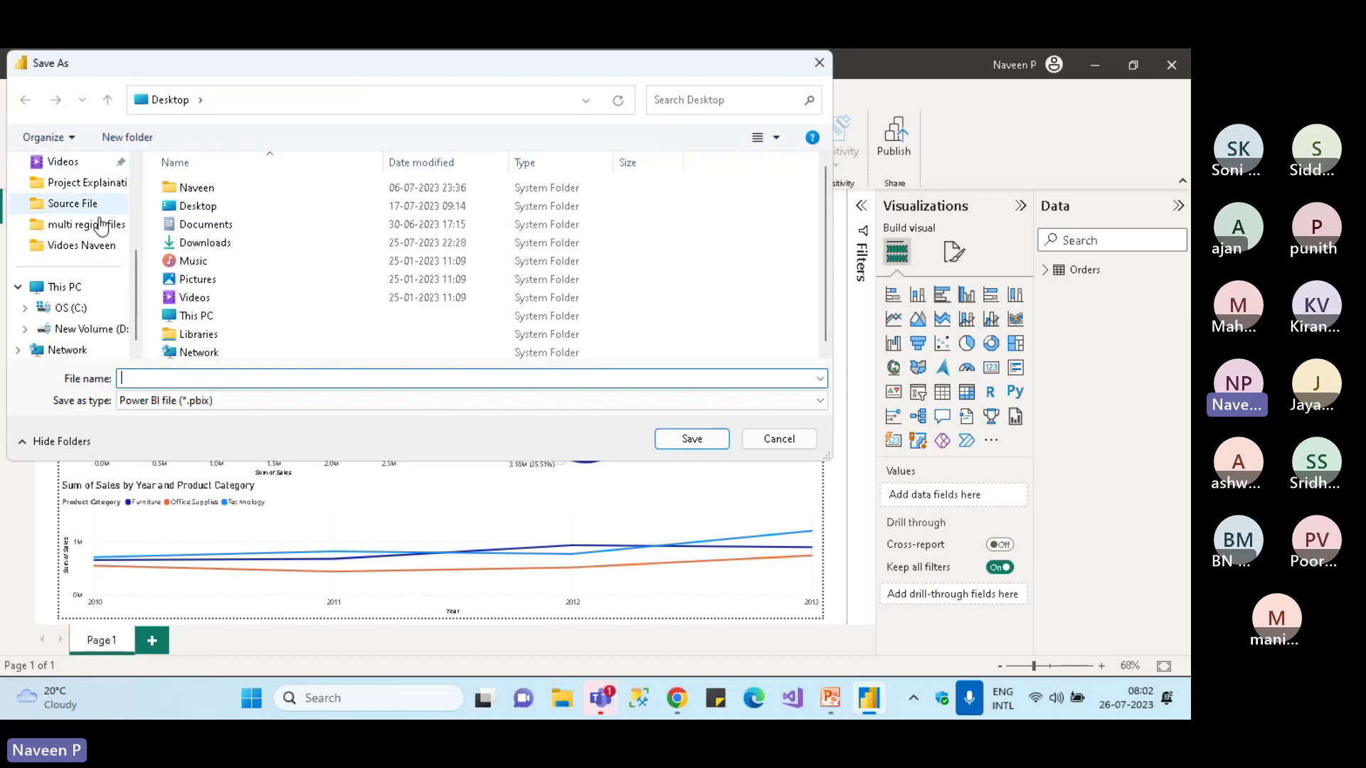
pyautogui.click(213, 207)
pyautogui.click(177, 377)
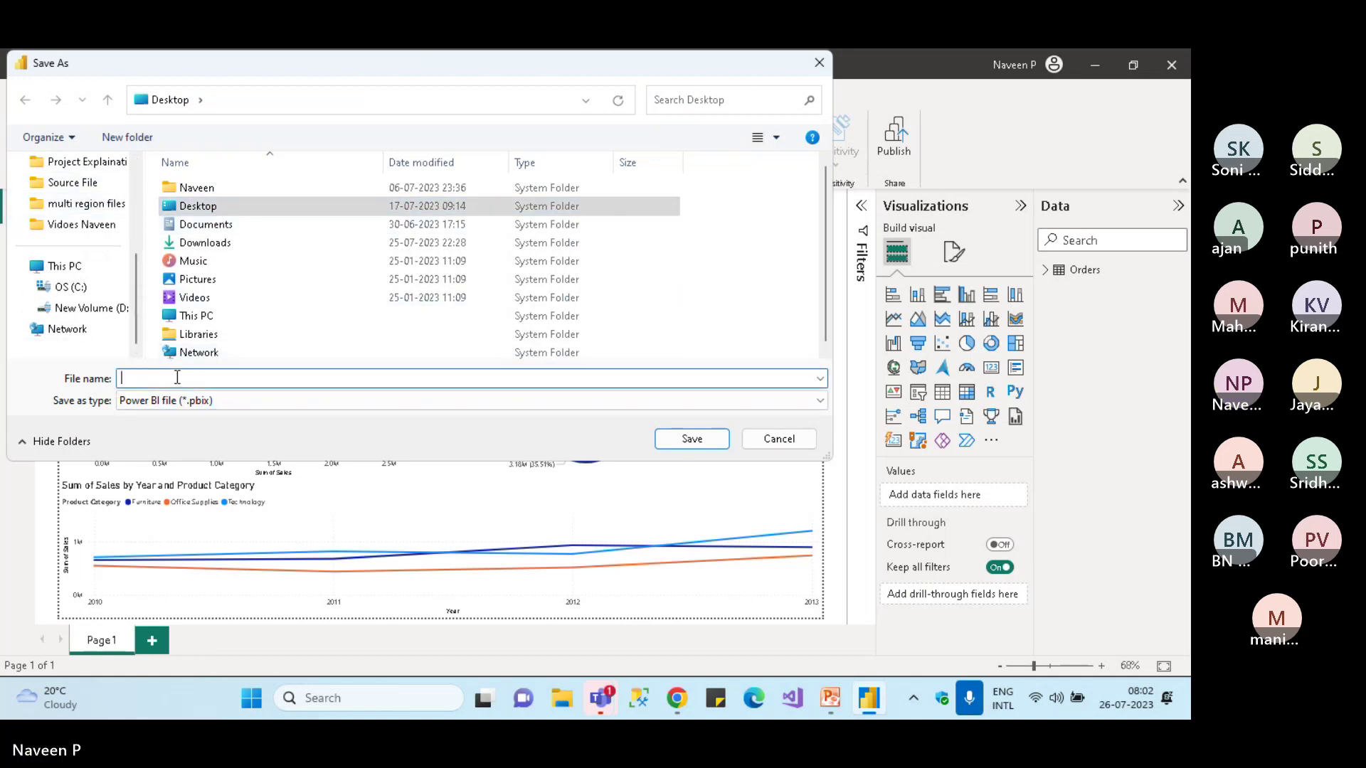
pyautogui.write('Demo')
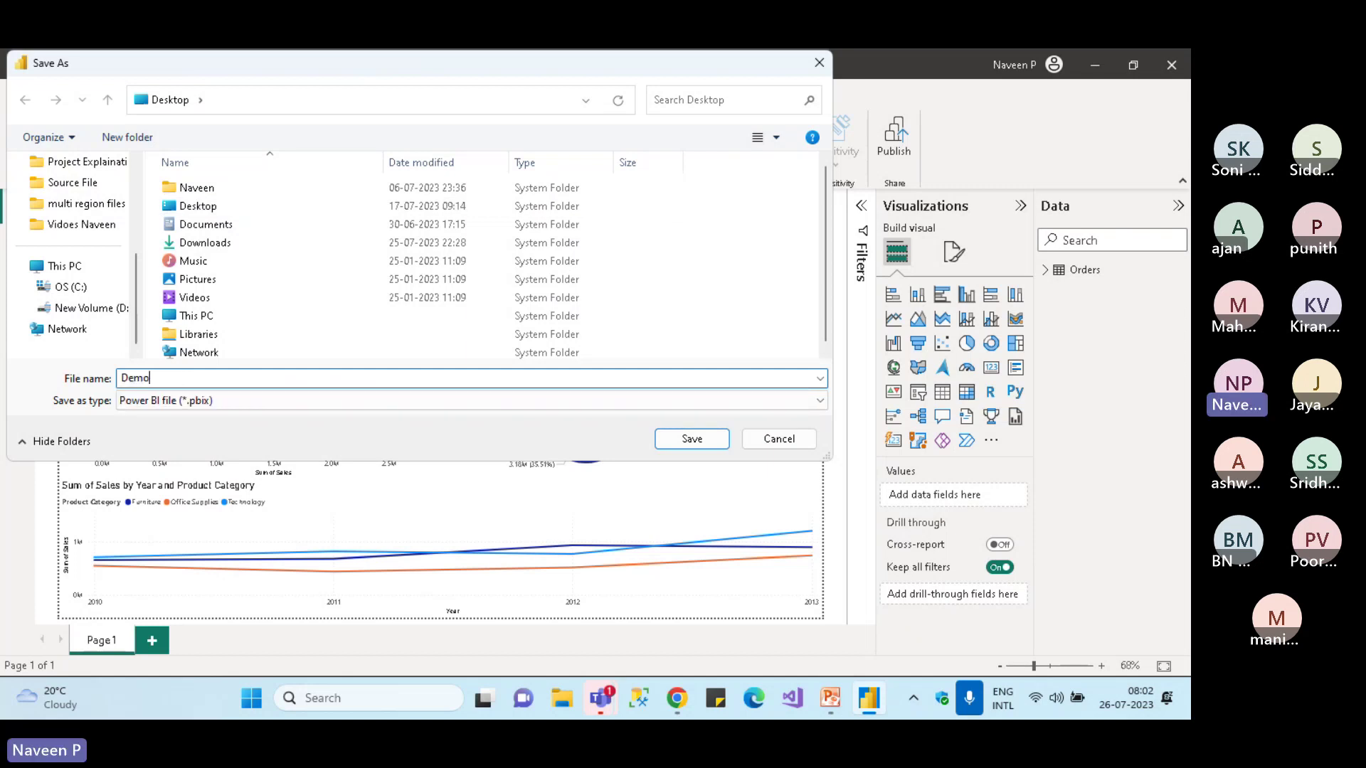
pyautogui.write(' T32')
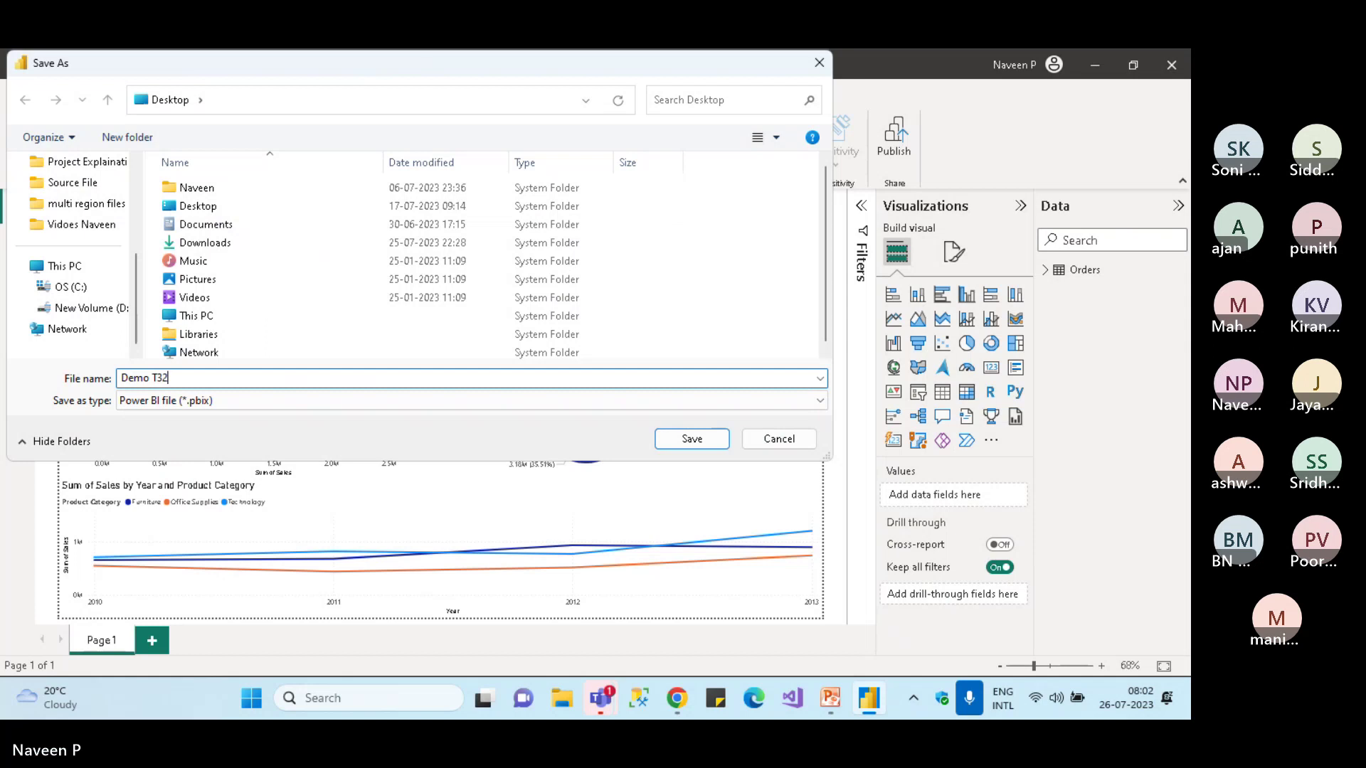
pyautogui.click(682, 440)
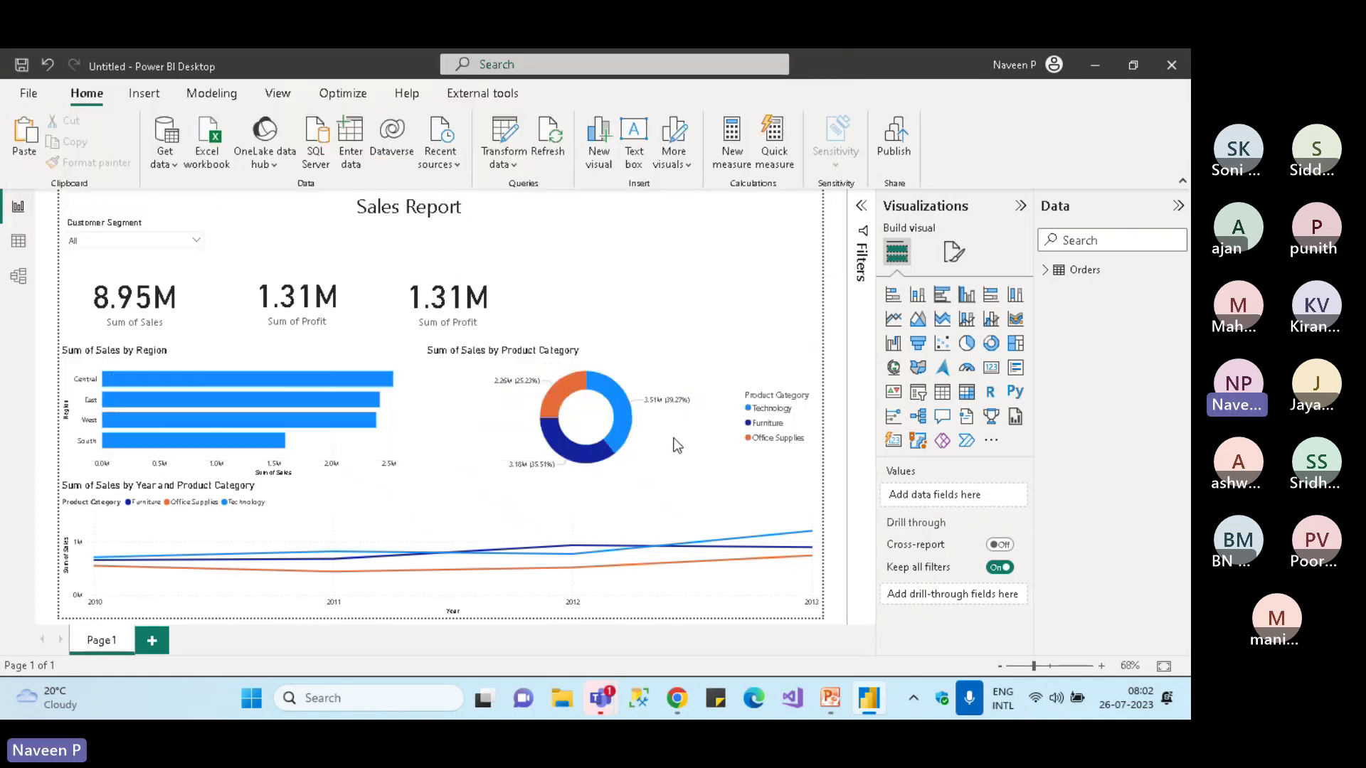
# Publish the Demo T32 report to the Team29 Dev workspace
pyautogui.click(893, 142)
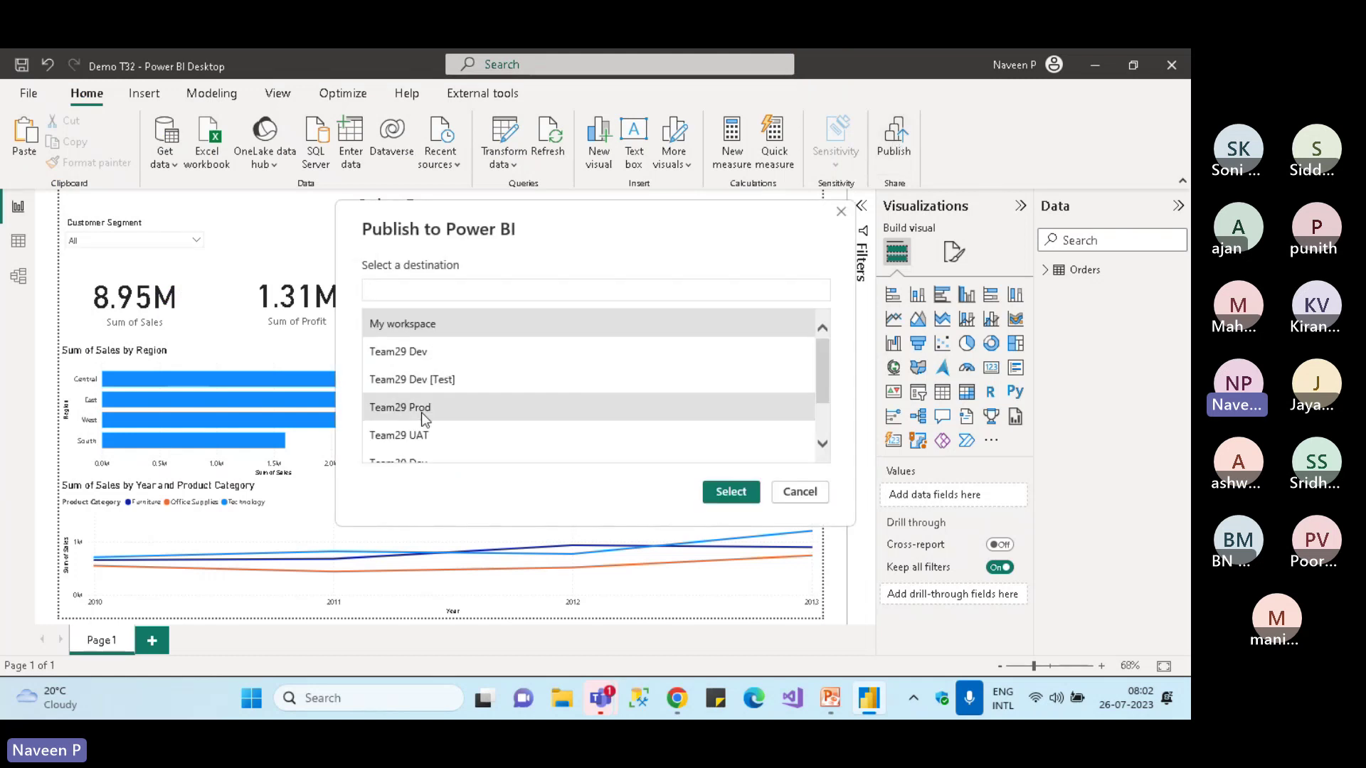
pyautogui.scroll(-3, 450, 382)
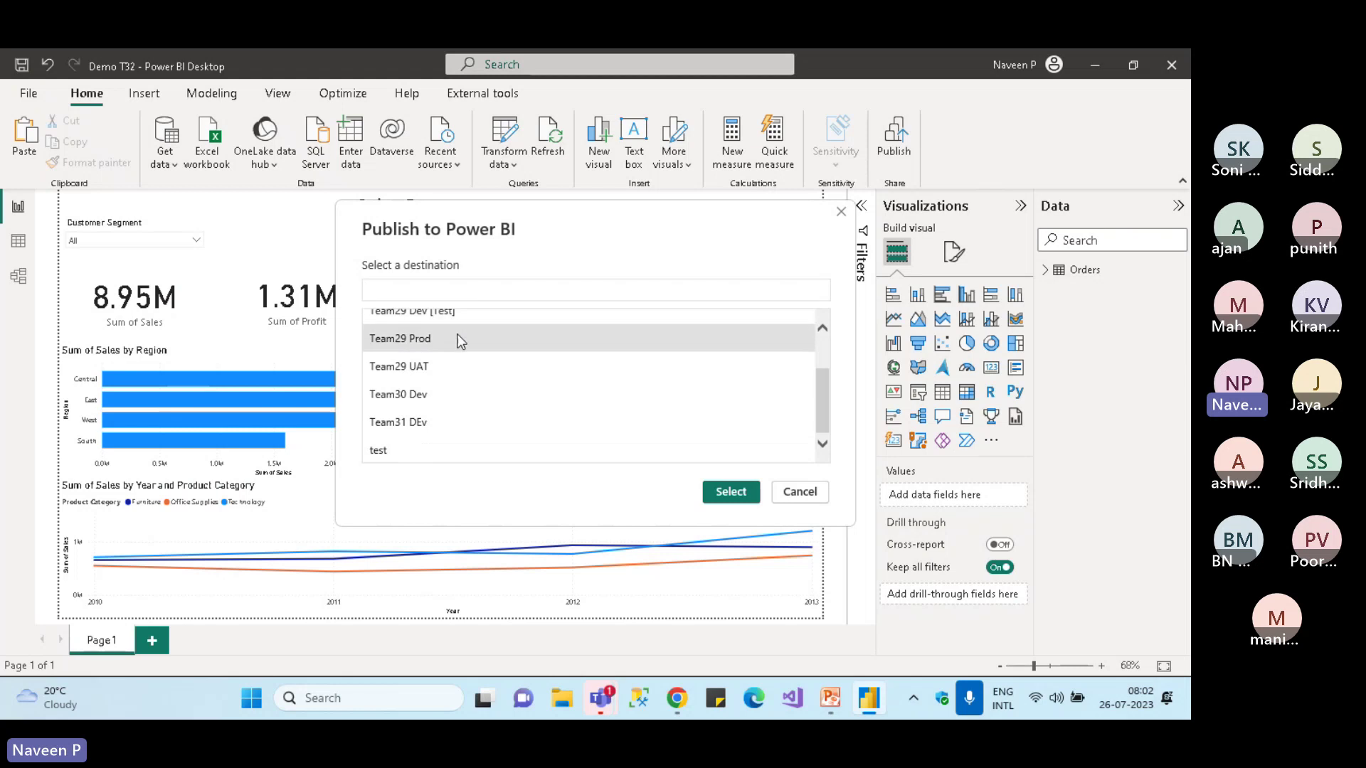
pyautogui.scroll(2, 817, 399)
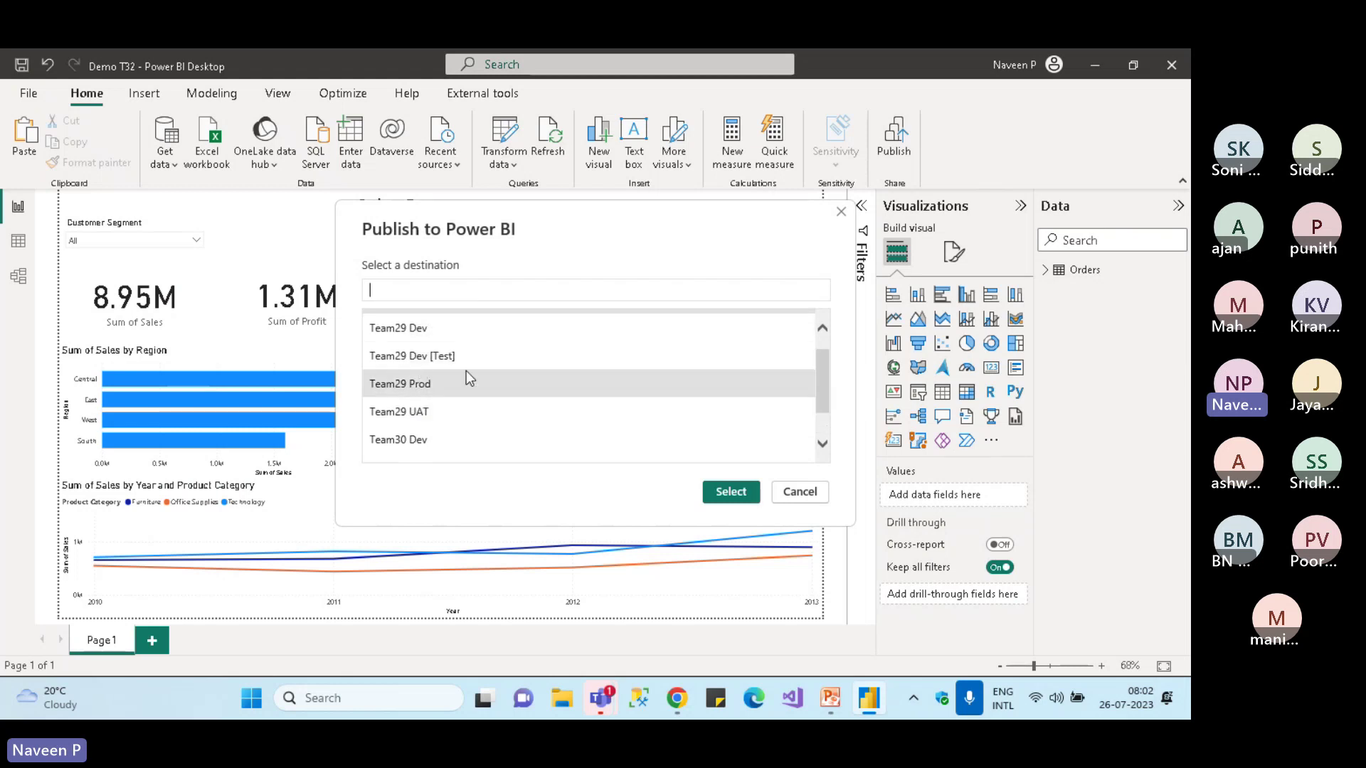
pyautogui.scroll(1, 467, 370)
pyautogui.click(401, 349)
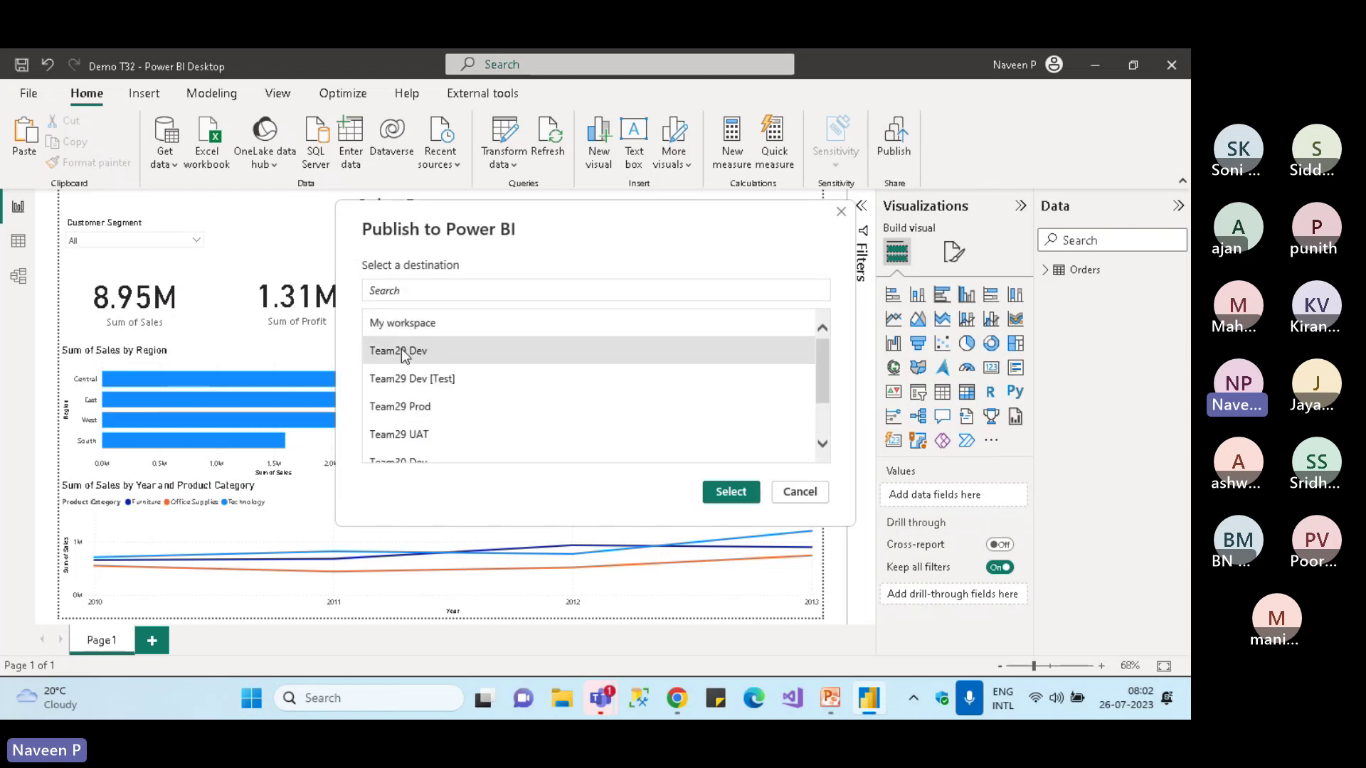
pyautogui.click(731, 492)
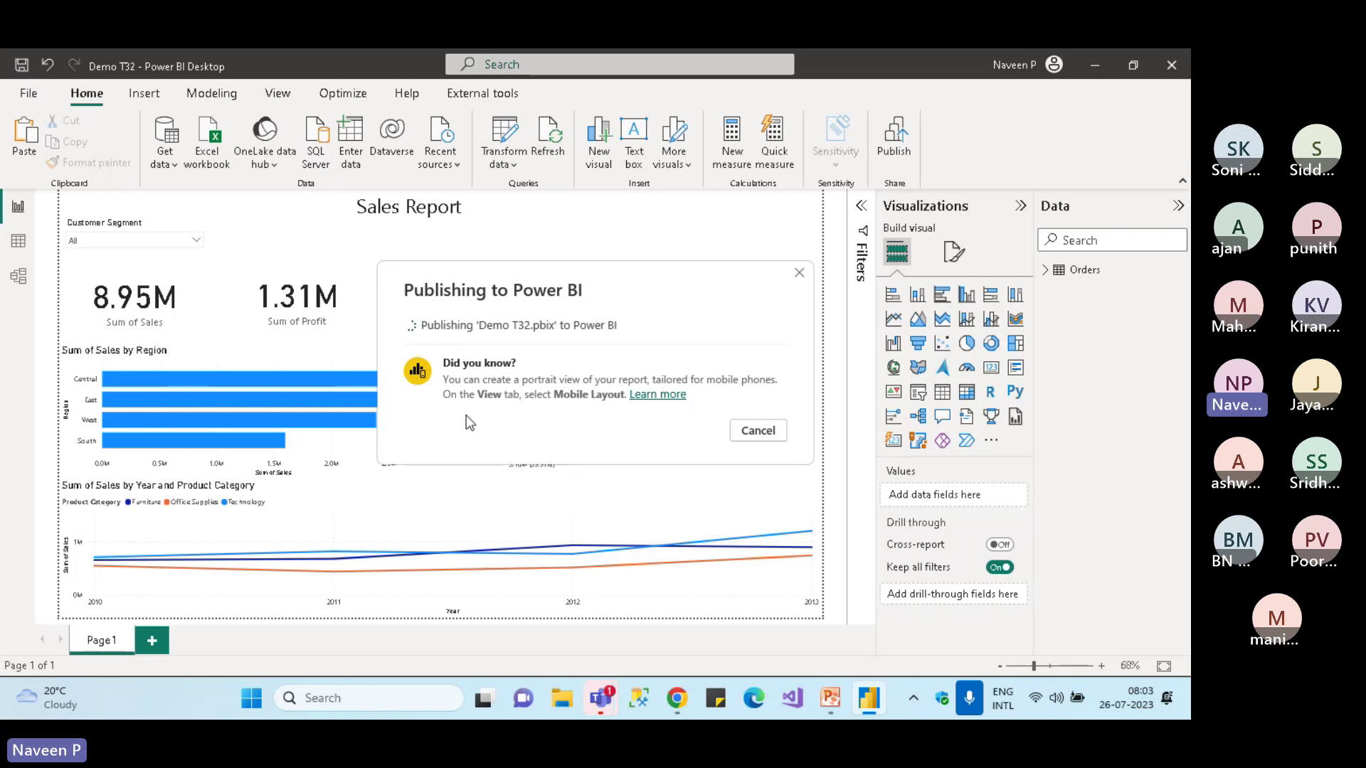
# Switch to the Power BI service in Chrome and view the contents of the Team29 Dev workspace
pyautogui.click(677, 698)
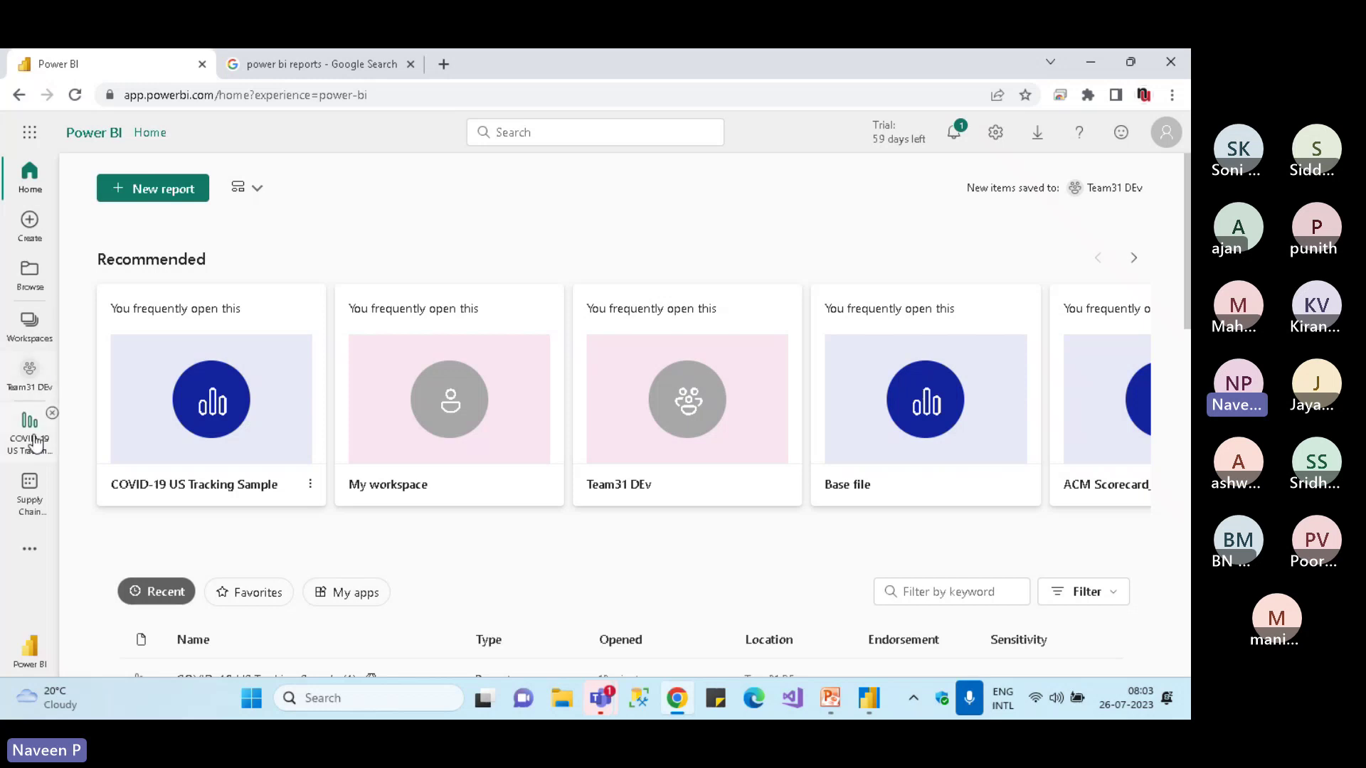
pyautogui.click(27, 327)
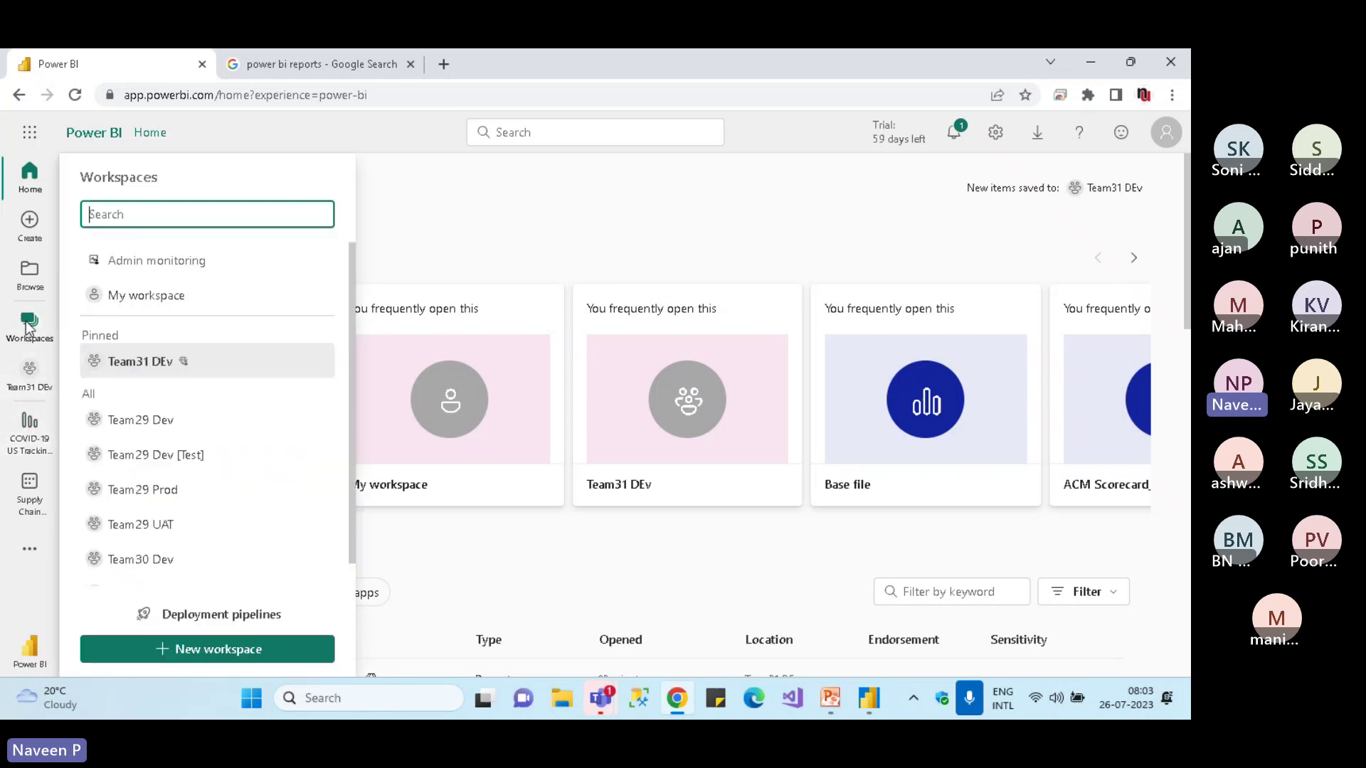
pyautogui.click(154, 424)
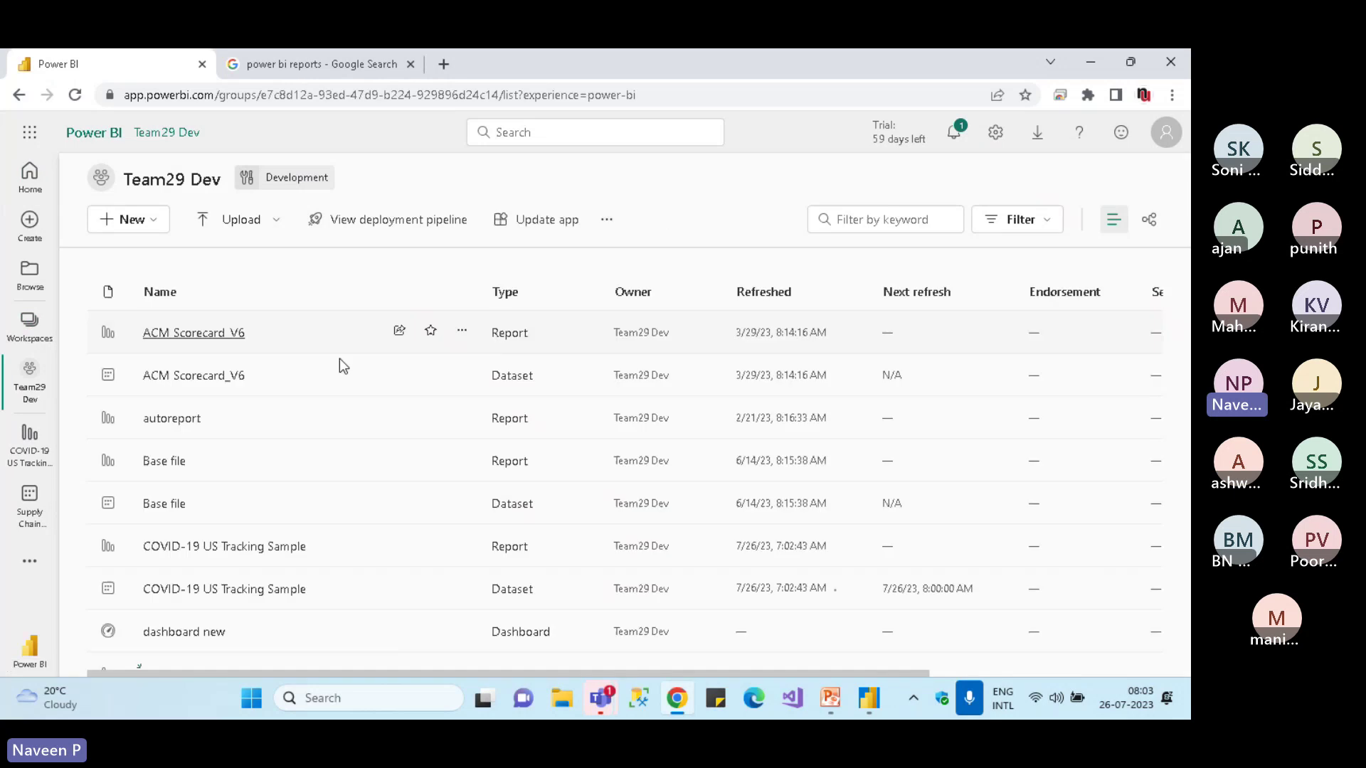
# Open the published Demo T32 report from Power BI Desktop in the browser, closing the Google search tab, and show it full screen
pyautogui.click(868, 698)
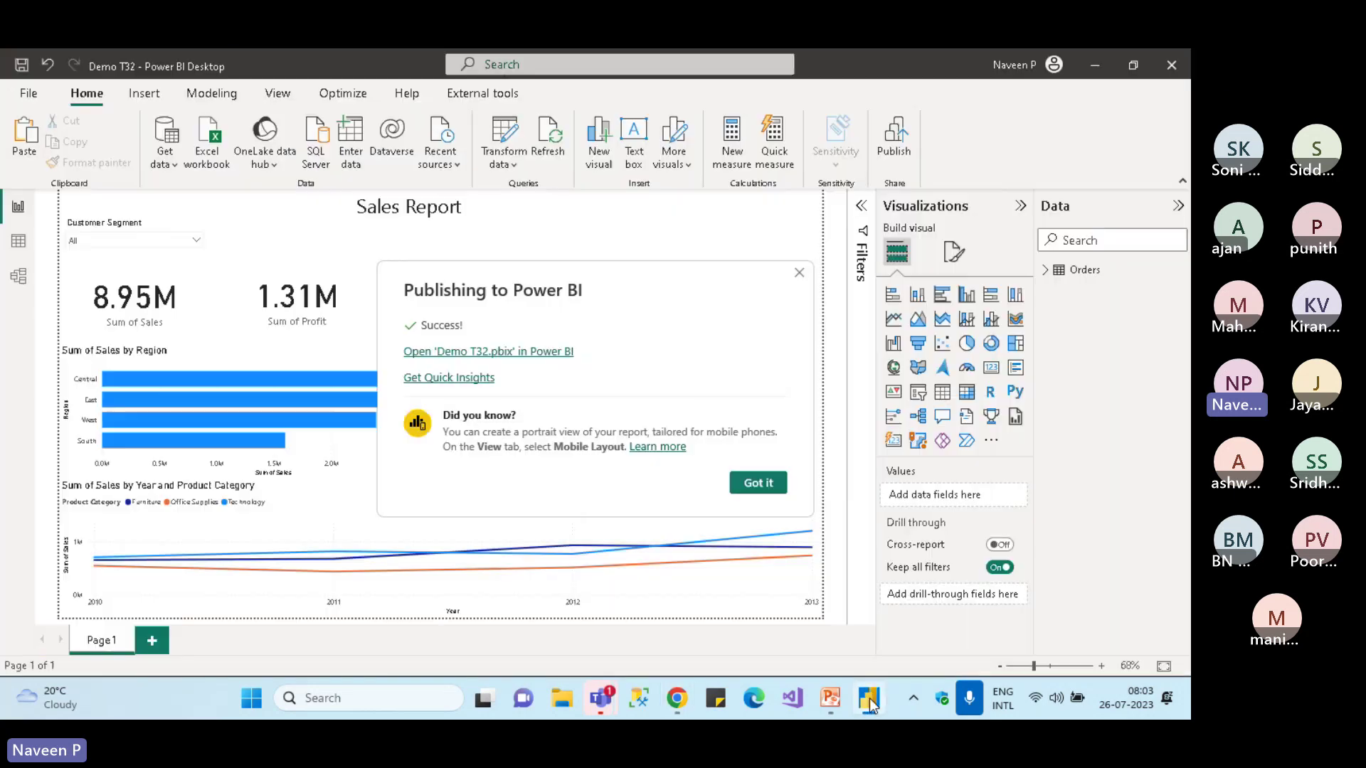
pyautogui.click(469, 355)
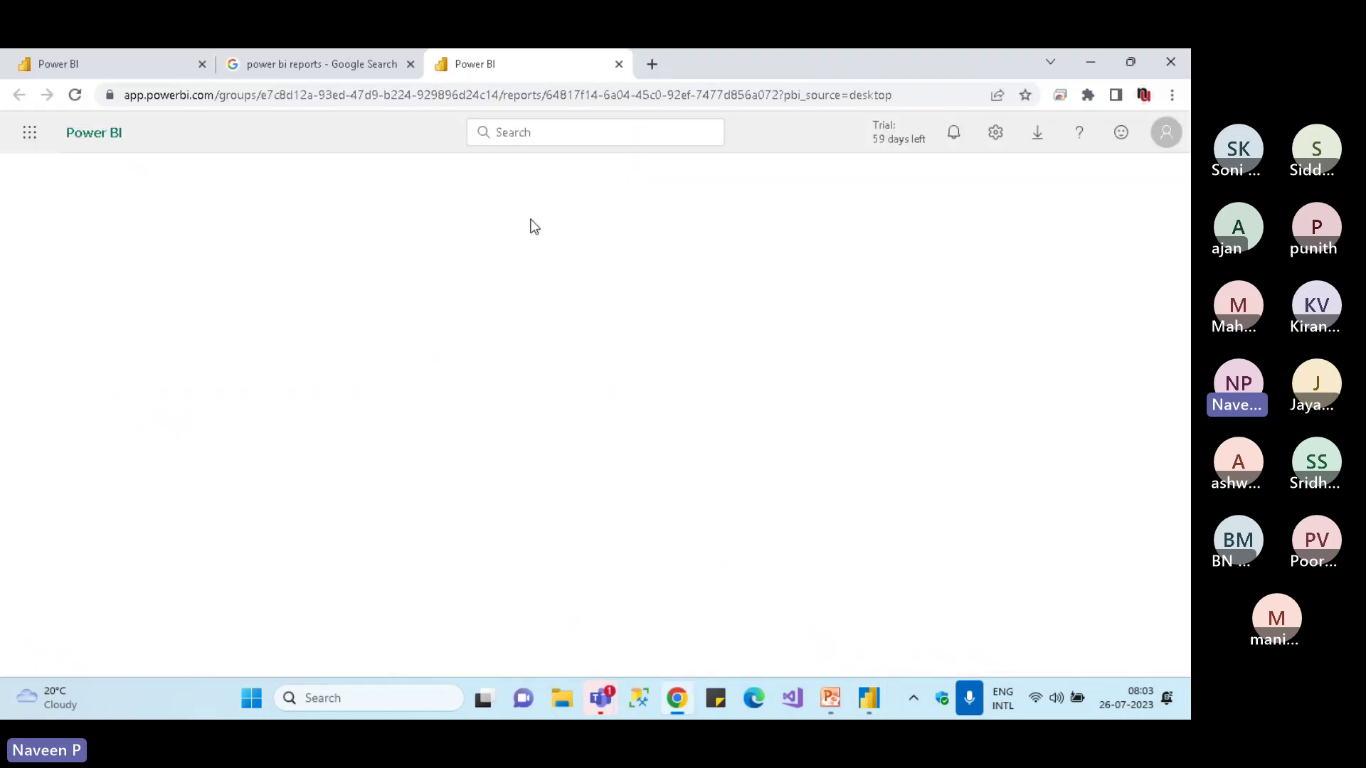
pyautogui.click(410, 66)
pyautogui.click(1074, 169)
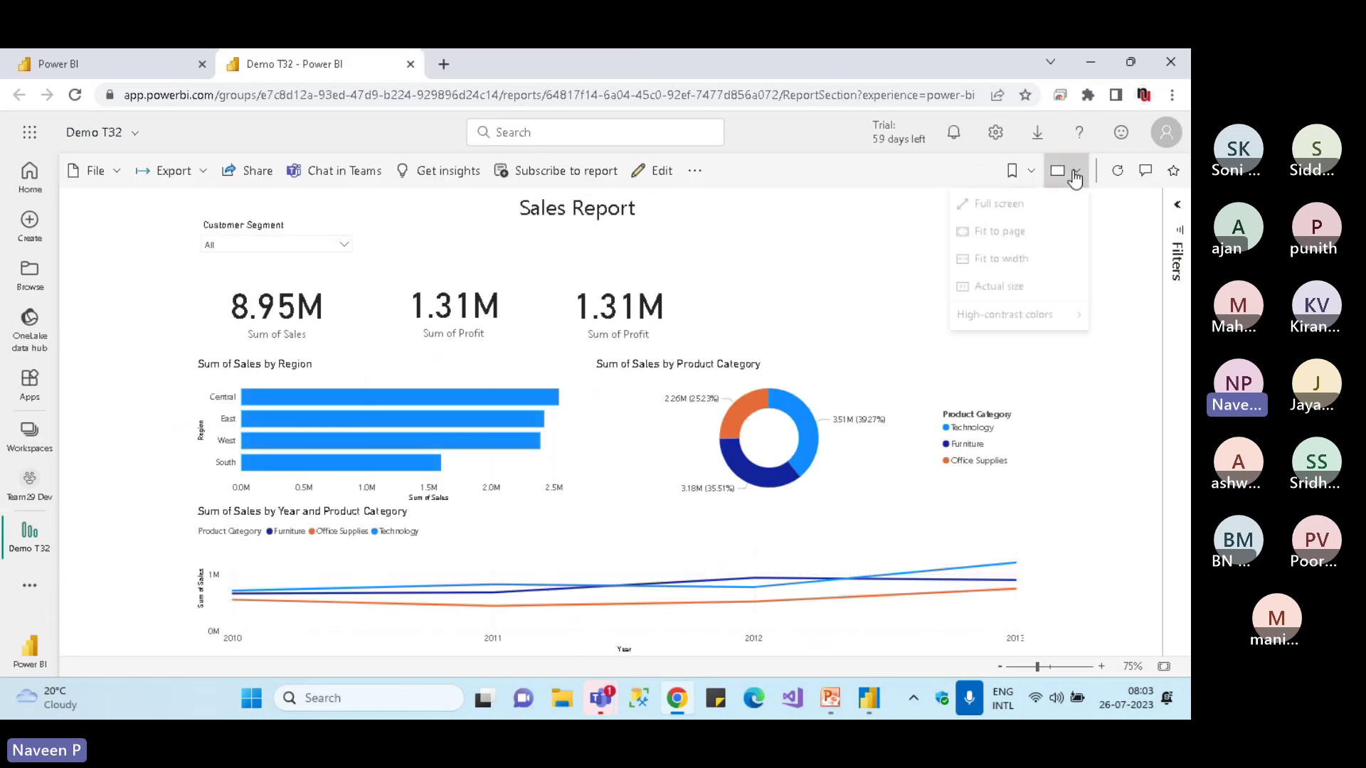
pyautogui.click(978, 204)
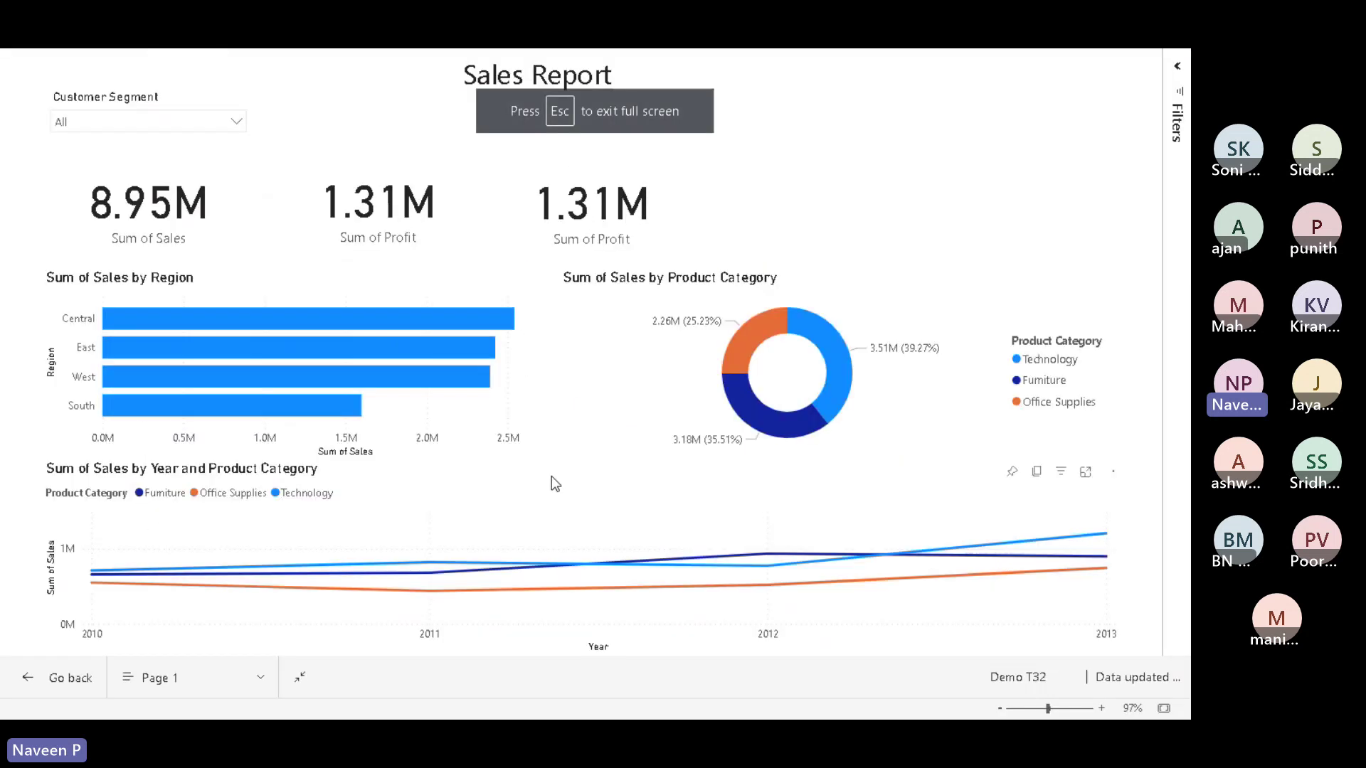
# Filter the published report by Customer Segment to Corporate, Home Office and finally Small Business, and exit full screen
pyautogui.click(84, 126)
pyautogui.click(87, 168)
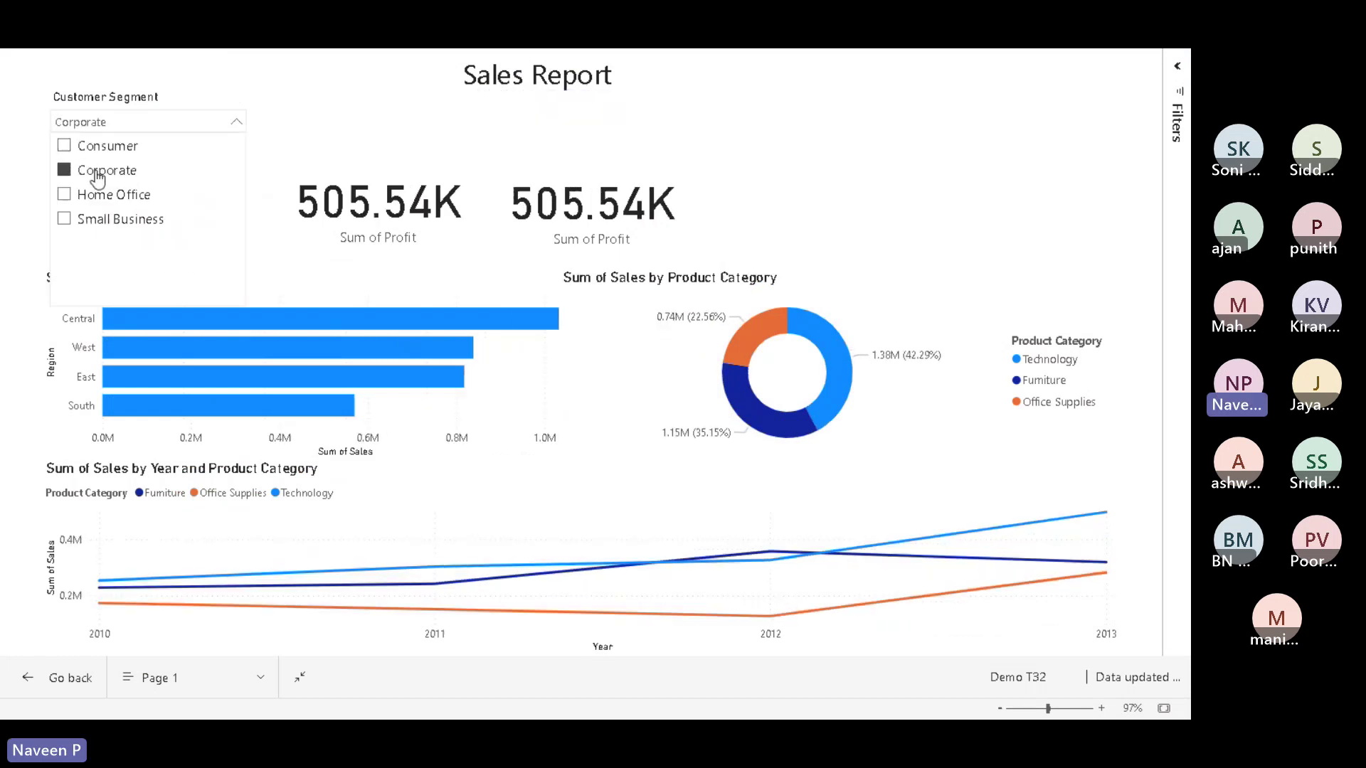
pyautogui.click(107, 191)
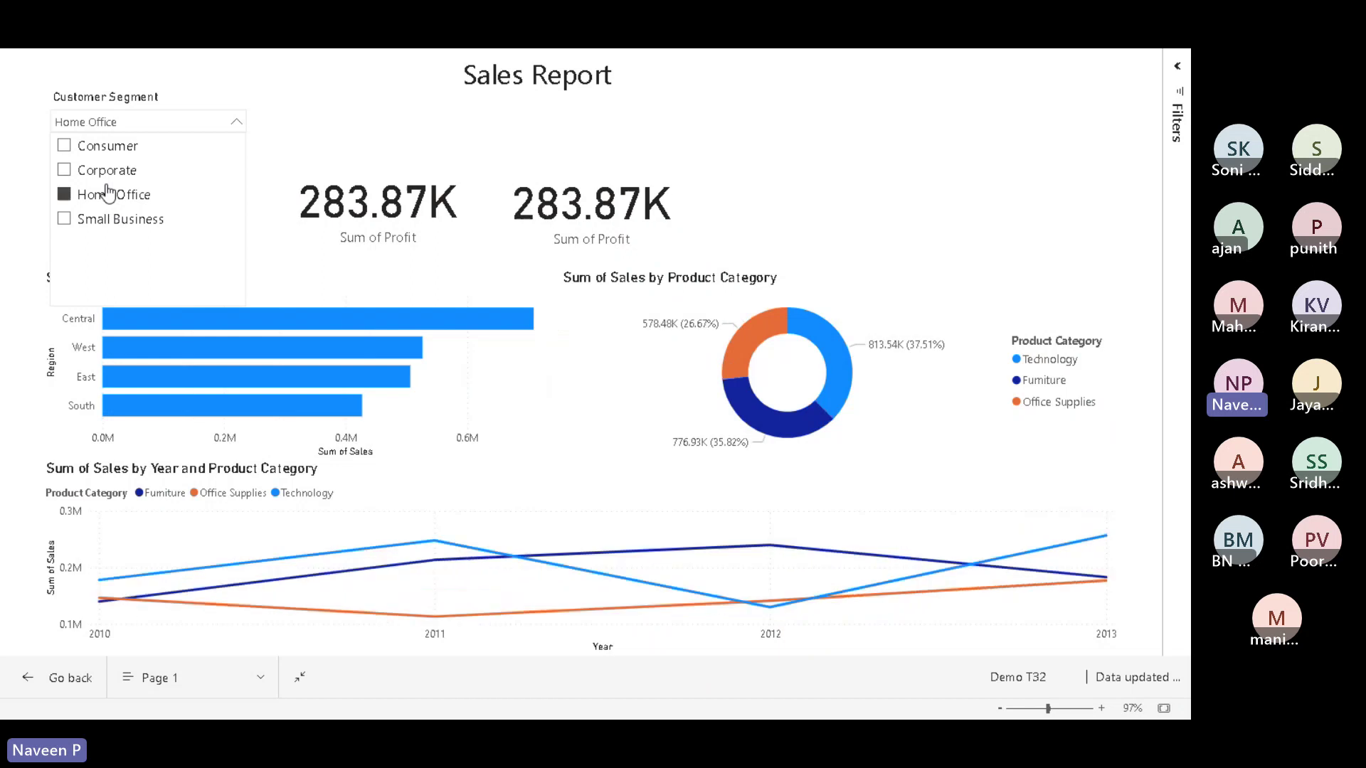
pyautogui.click(130, 227)
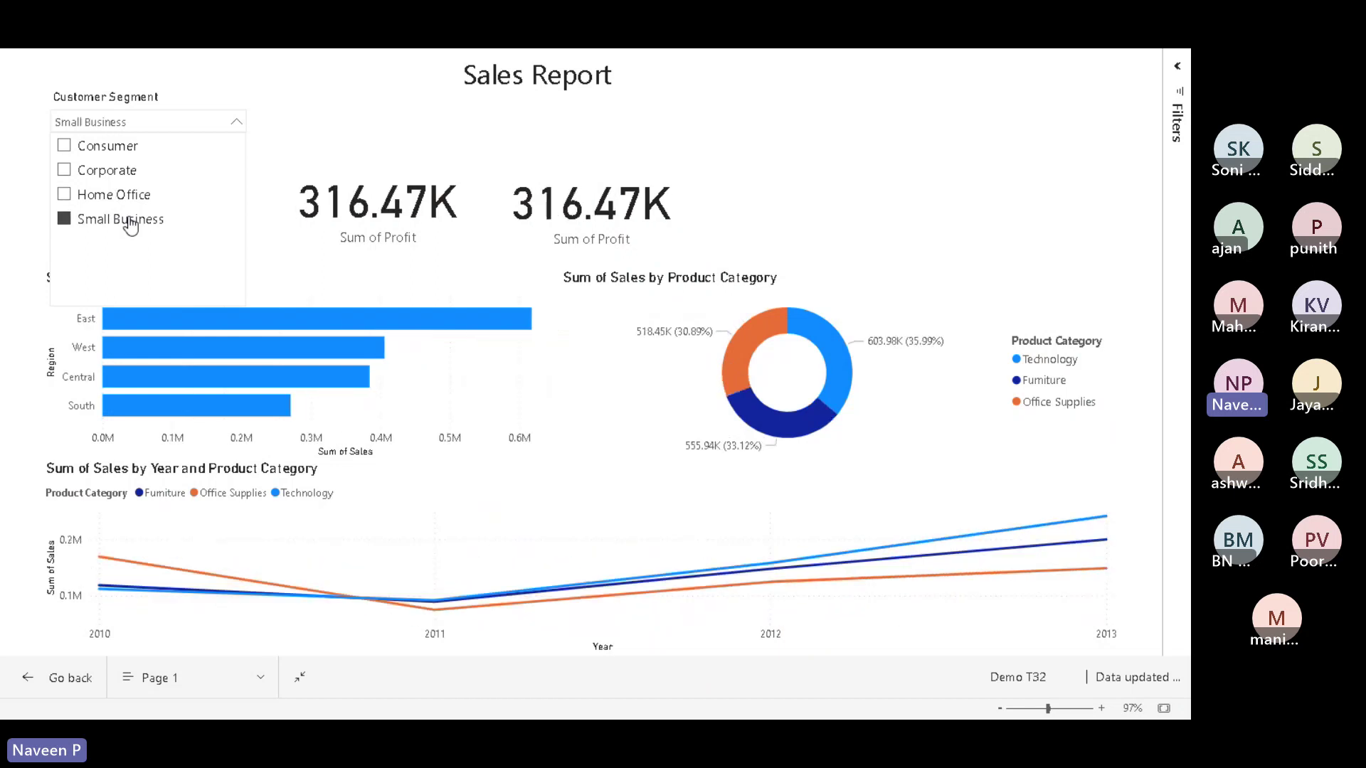
pyautogui.click(340, 120)
pyautogui.press('Escape')
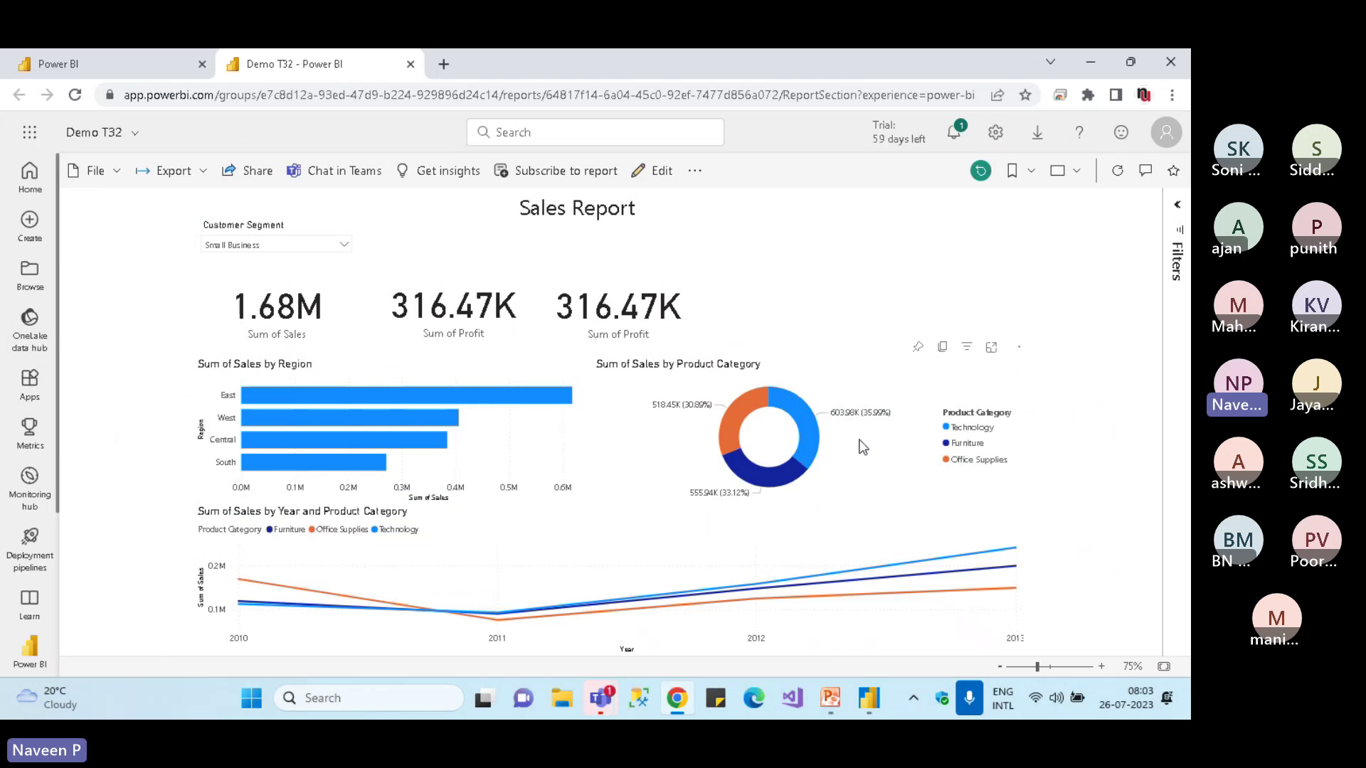
# View the Power BI products slide in PowerPoint, and return to Power BI Desktop to dismiss the publishing dialog
pyautogui.moveTo(826, 708)
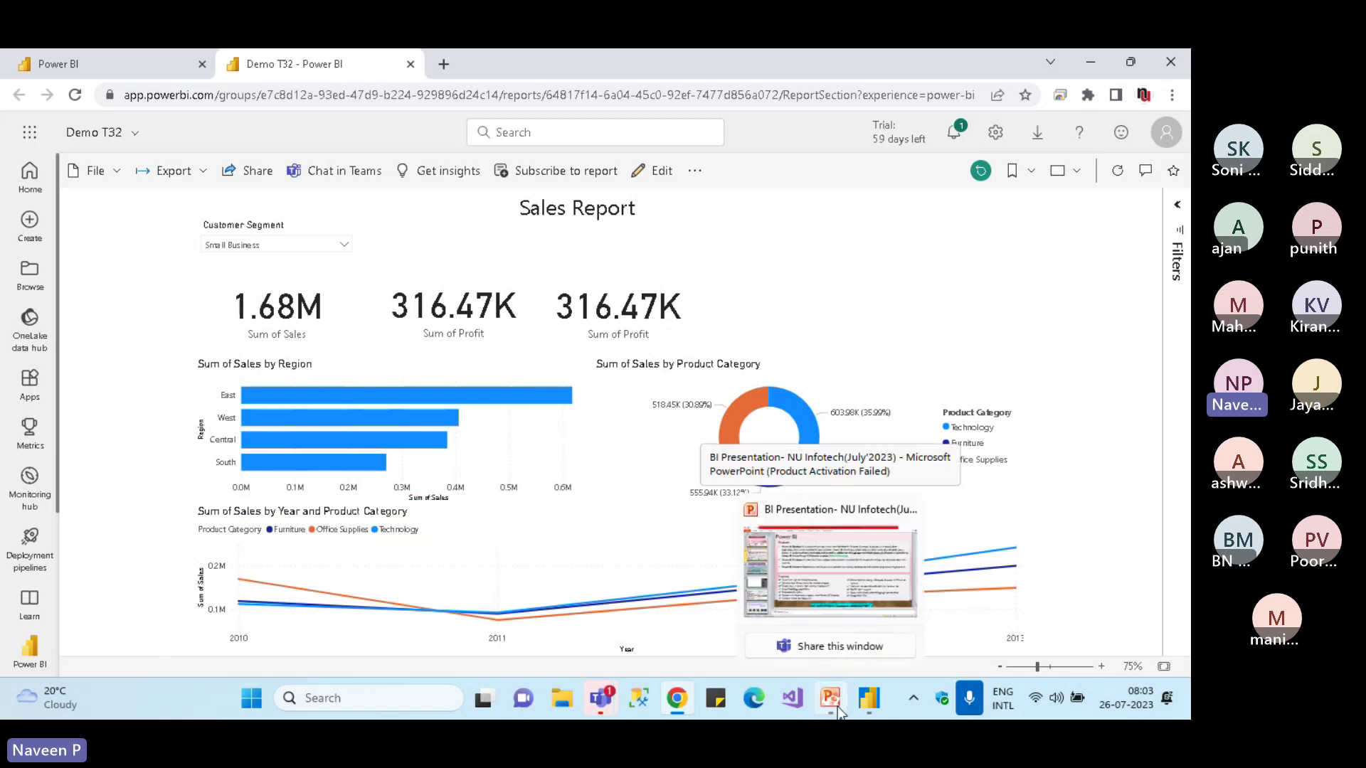
pyautogui.click(829, 590)
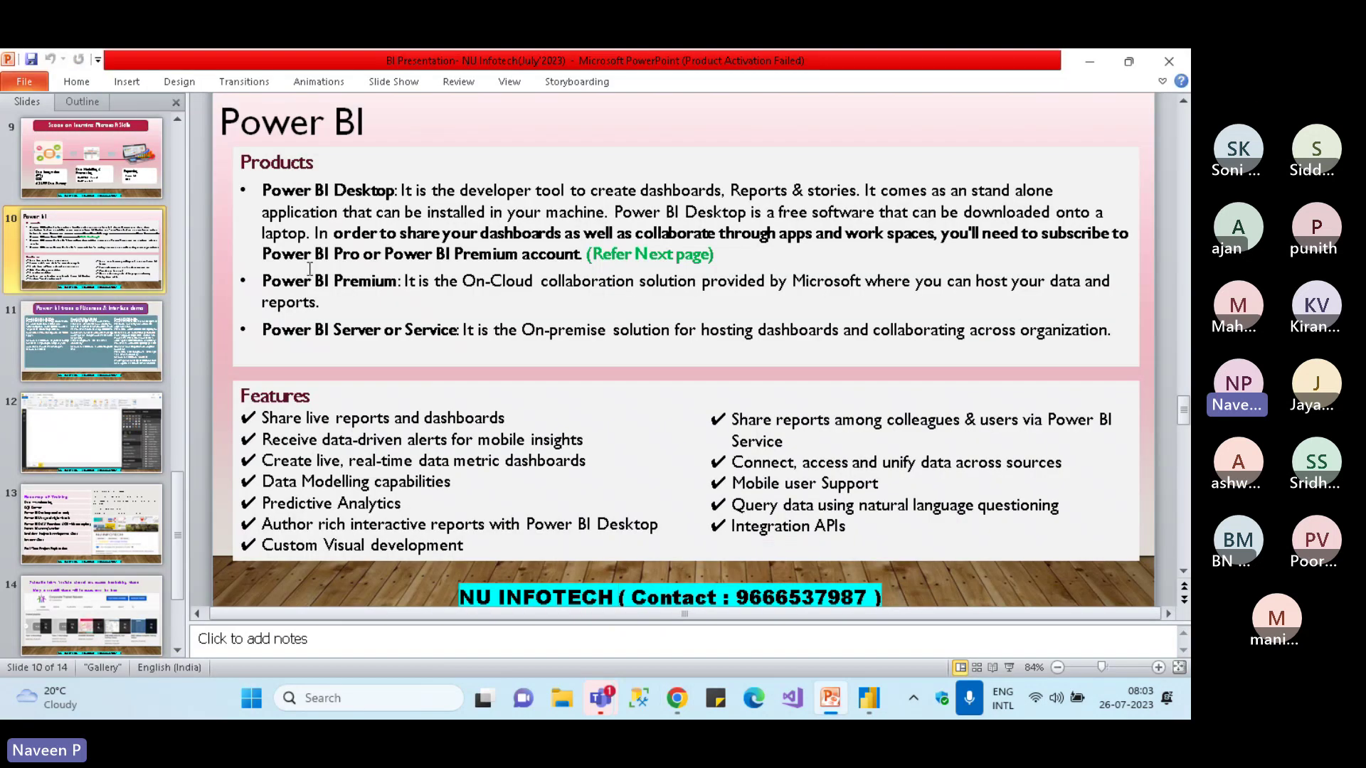
pyautogui.click(870, 699)
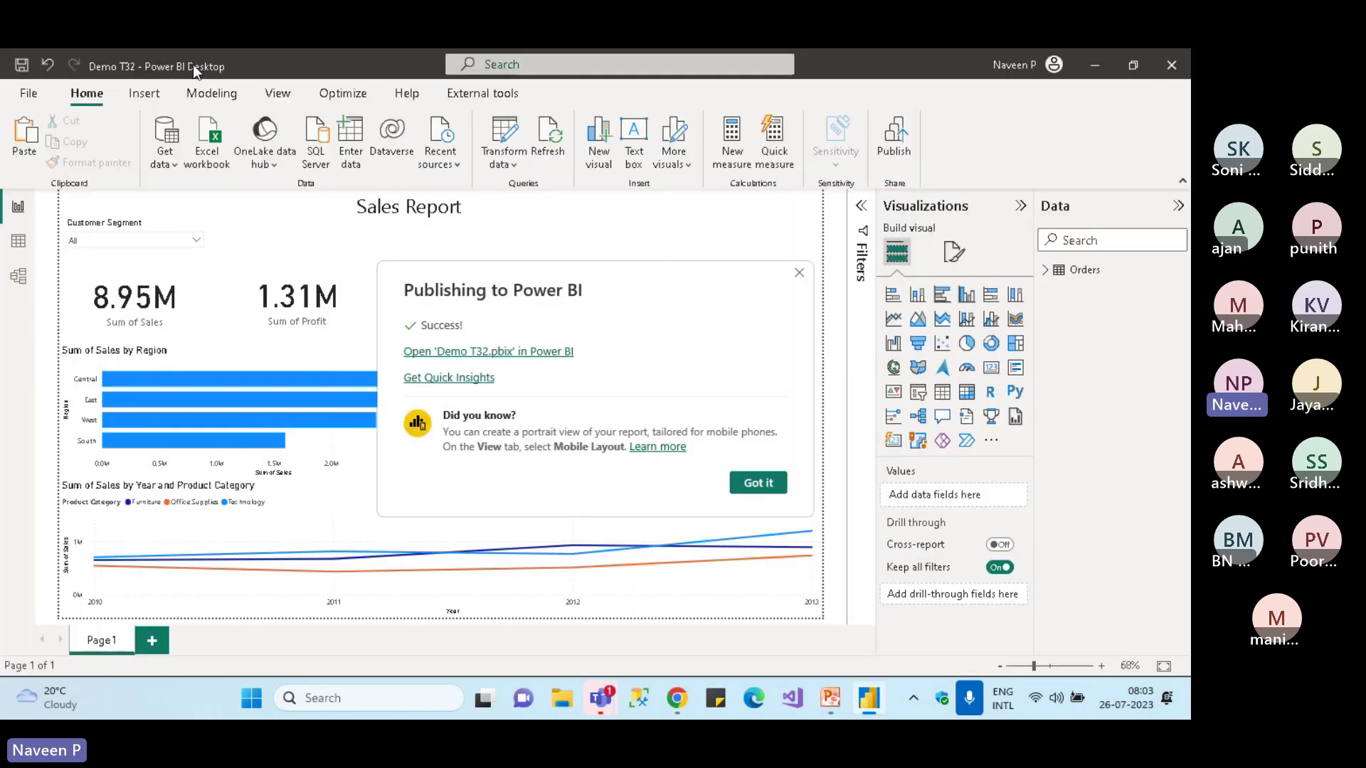
pyautogui.click(758, 484)
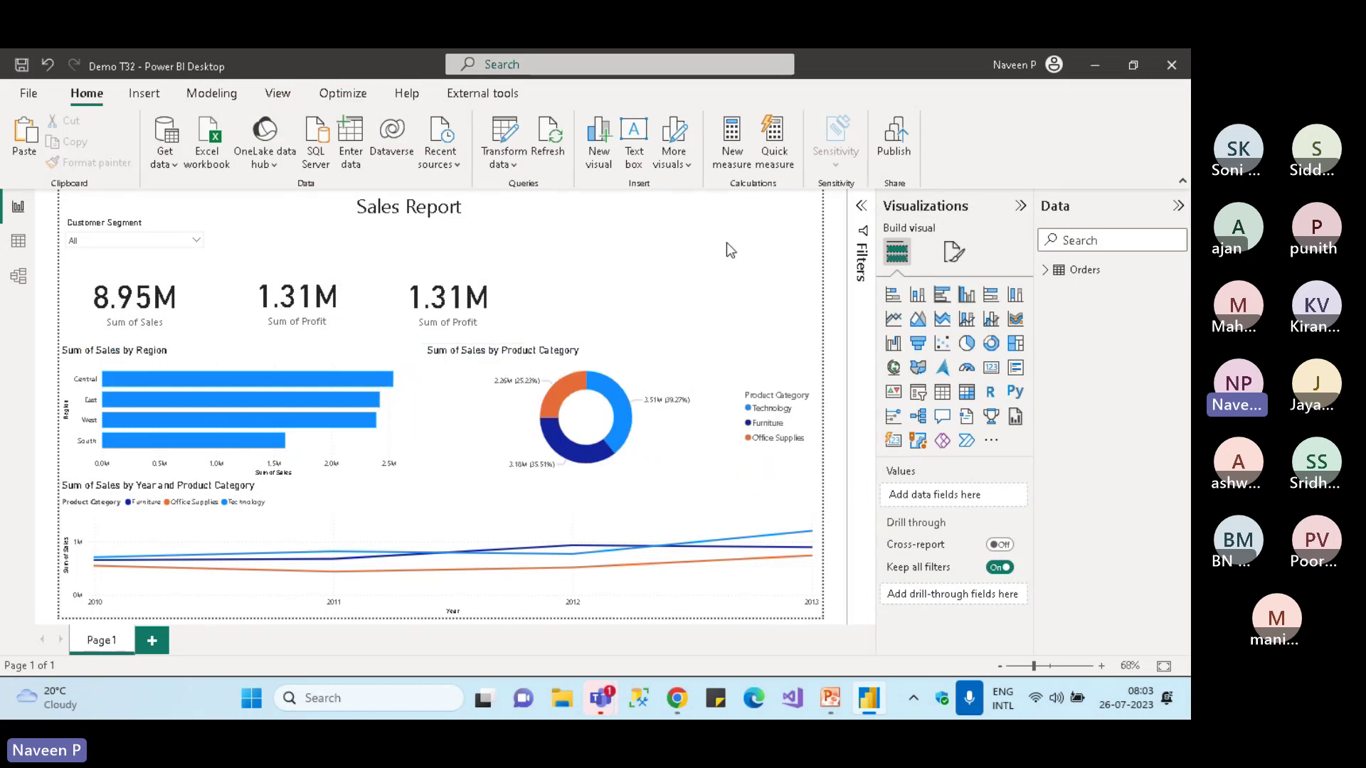
# Switch to the PowerPoint presentation, go through slides 11 and 12 to the Roadmap of Training slide, and start the slide show there
pyautogui.click(830, 697)
pyautogui.click(100, 344)
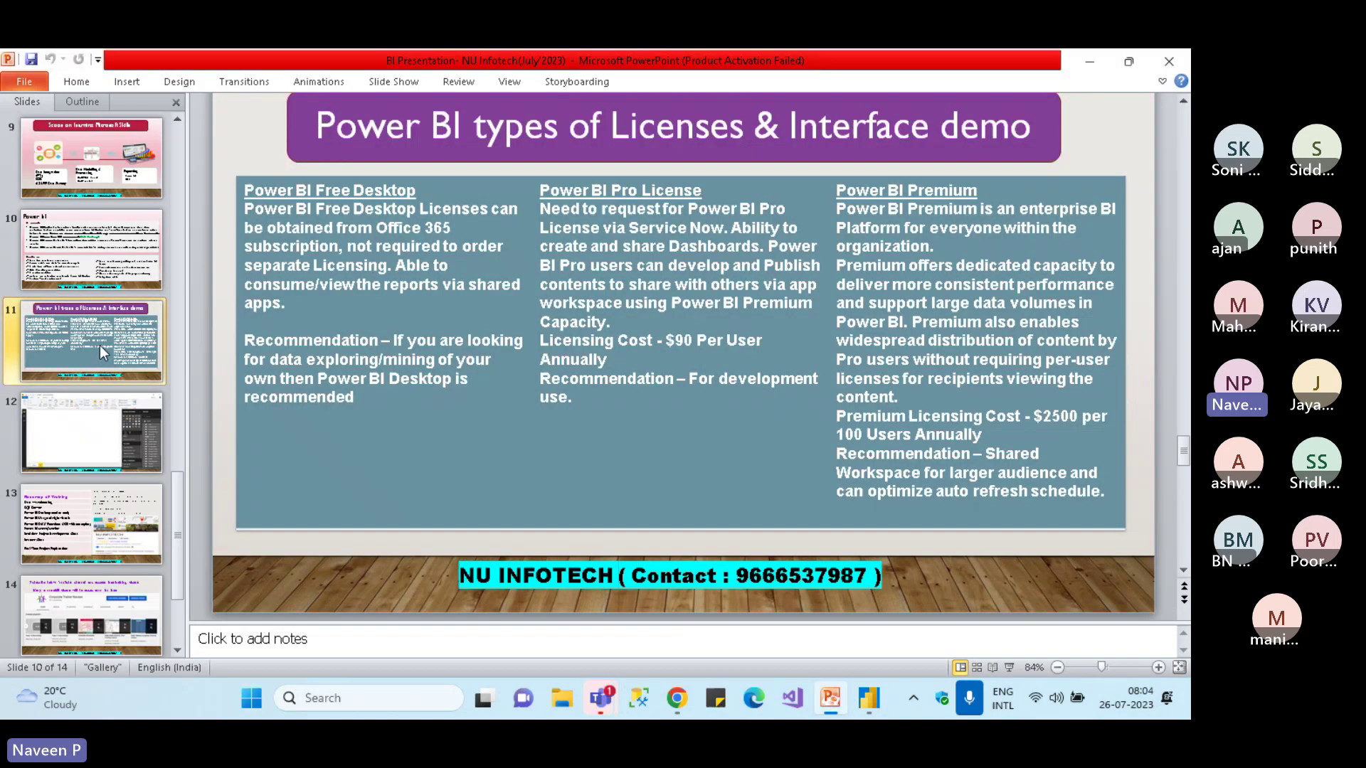
pyautogui.click(86, 437)
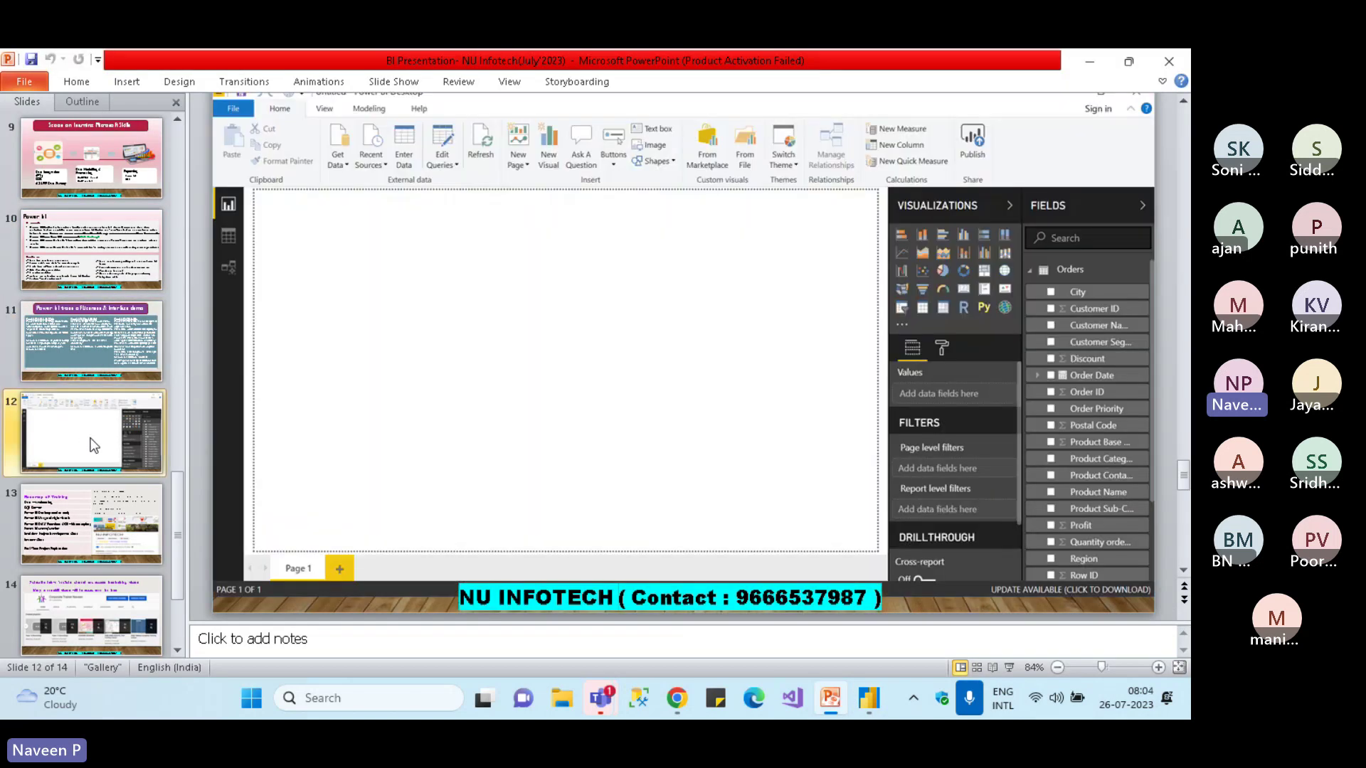
pyautogui.click(86, 525)
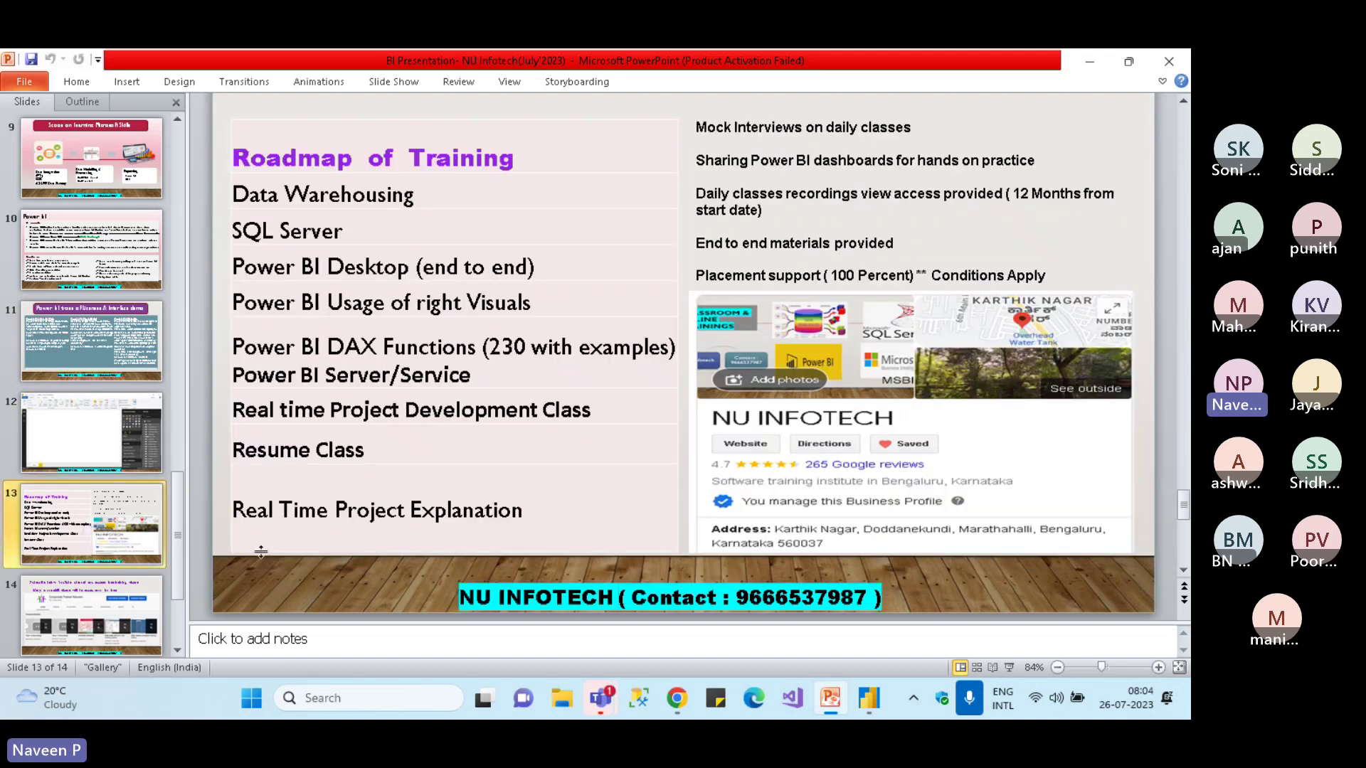
pyautogui.click(1010, 668)
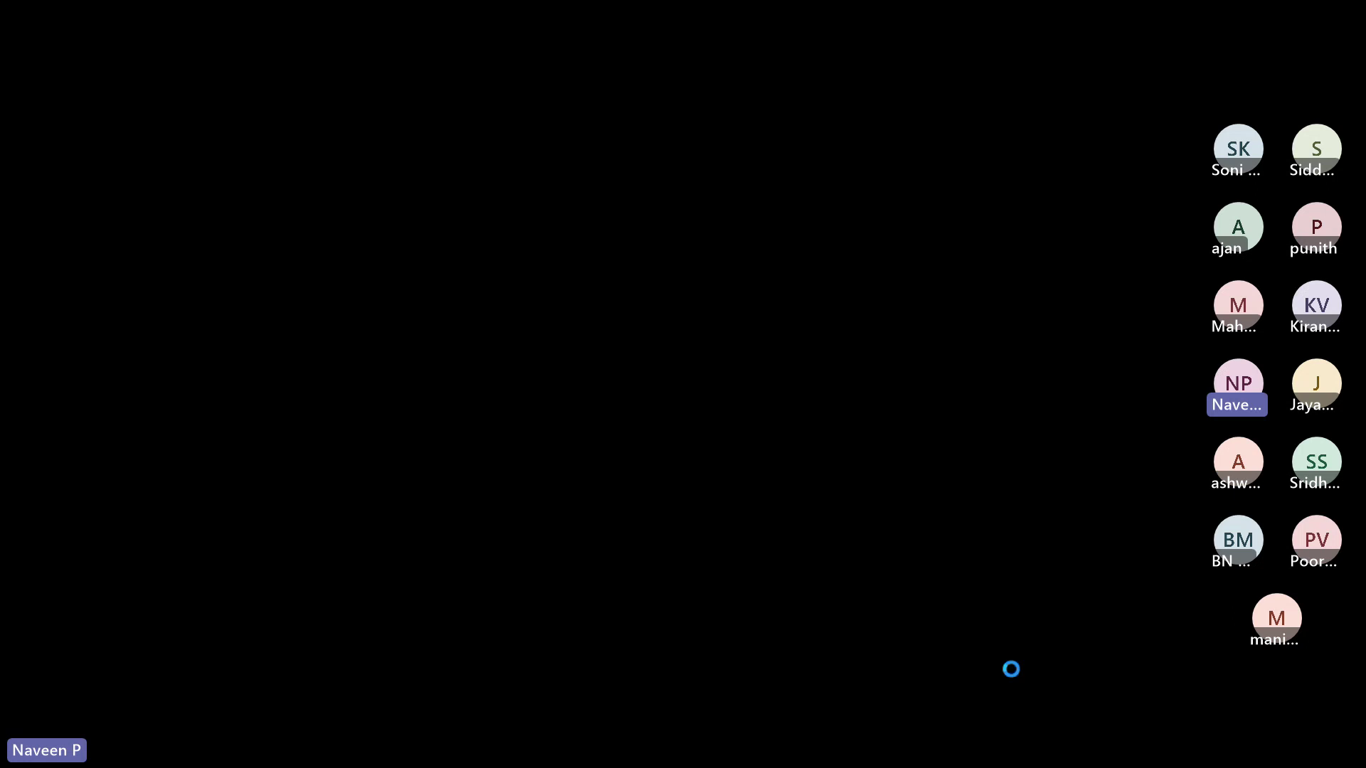